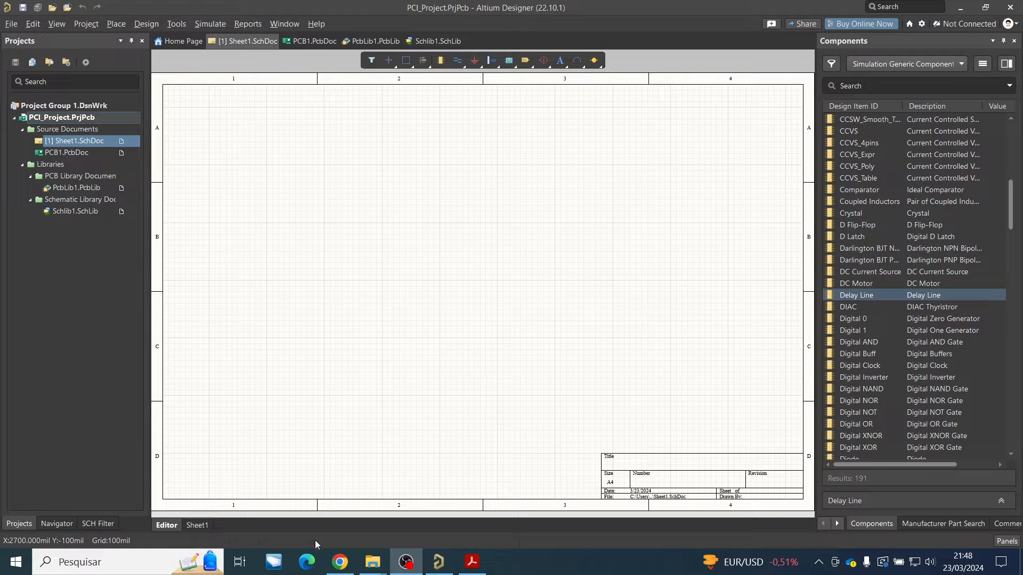
Switch to Chrome, close the DigiKey product and AV02-2213EN datasheet pages, and load octopart.com
left_click(331, 561)
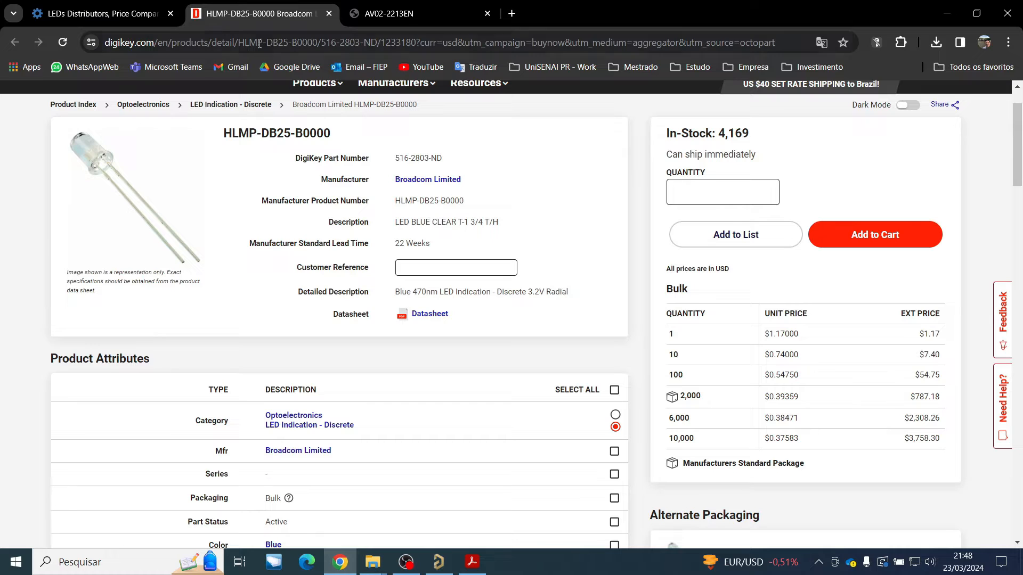
left_click(328, 13)
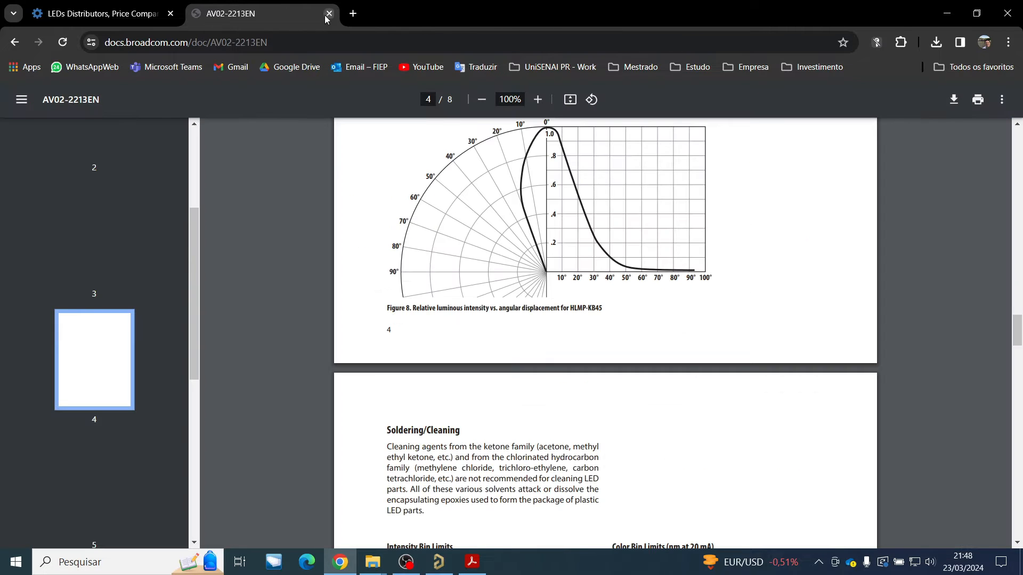
left_click(328, 15)
left_click(302, 41)
type("octopart.com")
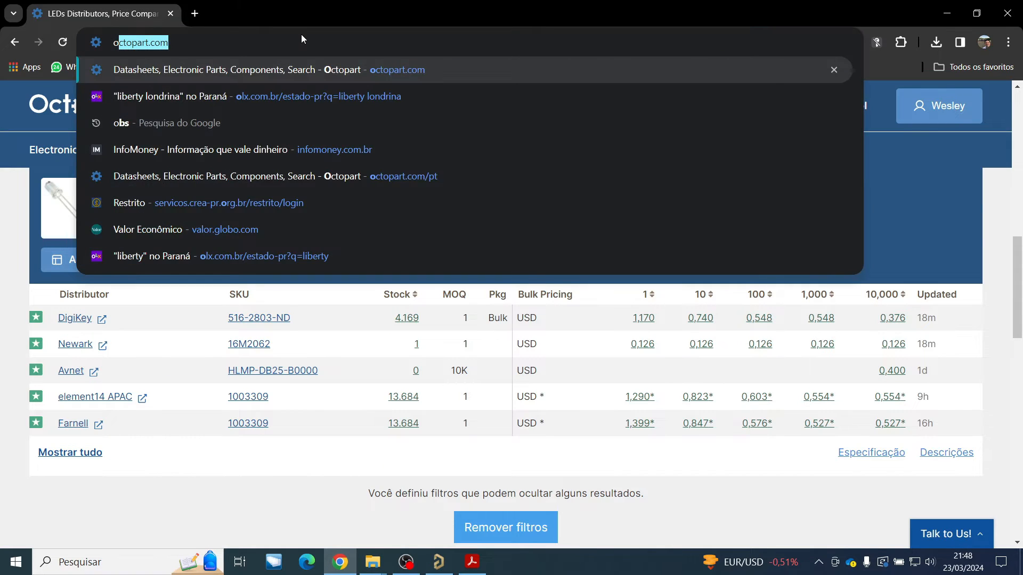
key("Return")
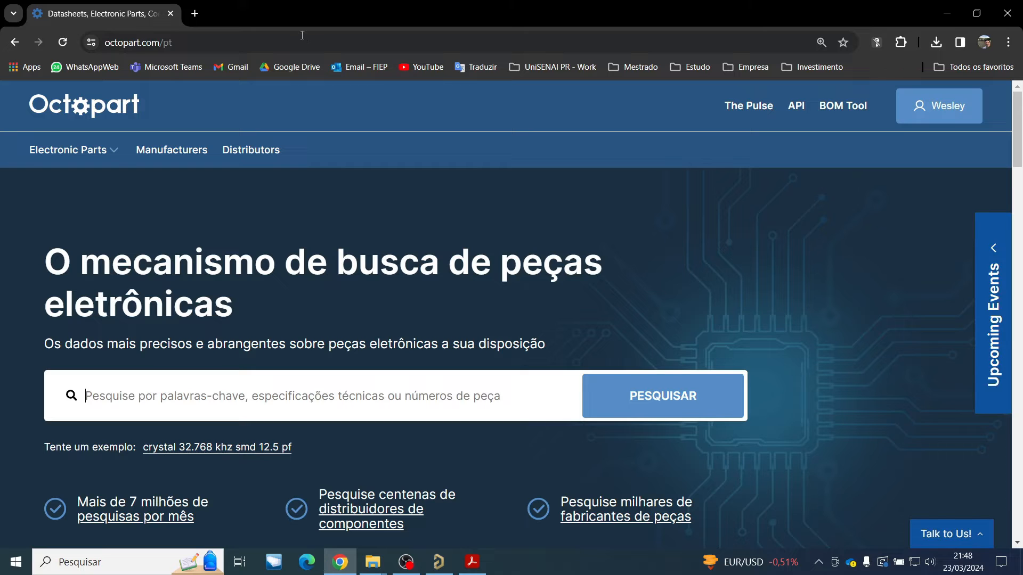
Search the Octopart parts catalogue for LED
scroll(312, 245, "down", 8)
scroll(313, 249, "down", 2)
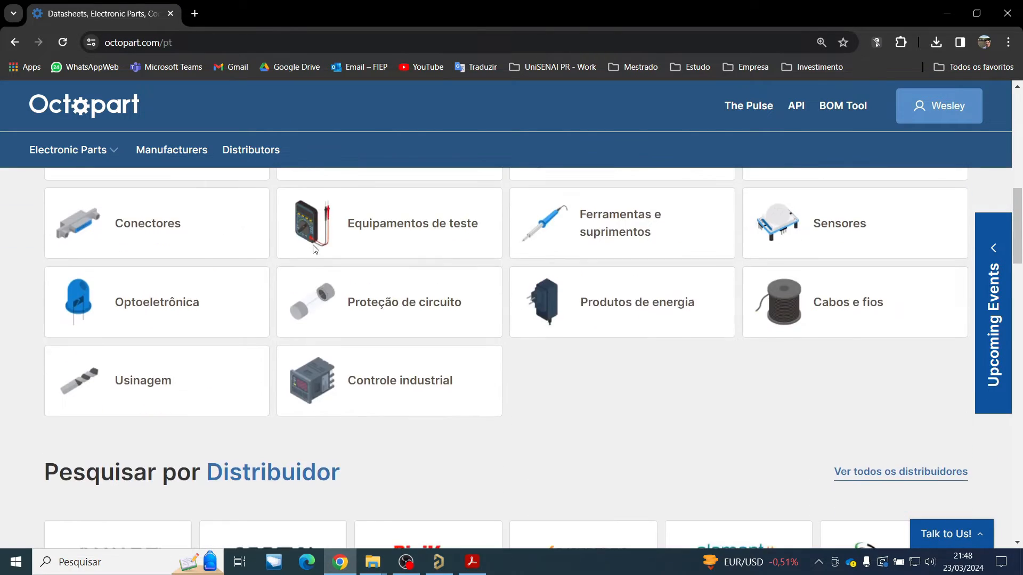
scroll(314, 249, "up", 10)
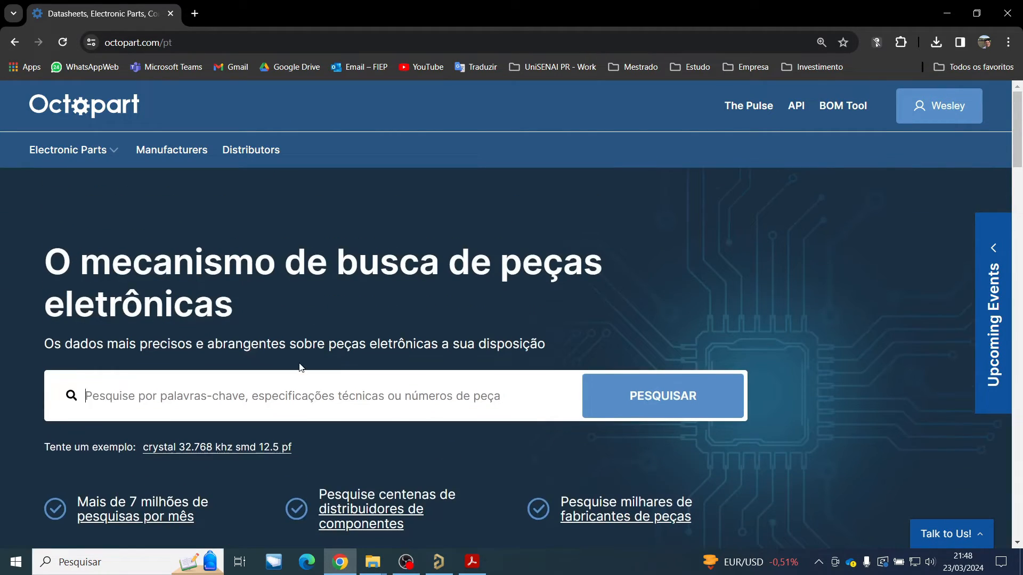
scroll(300, 367, "down", 1)
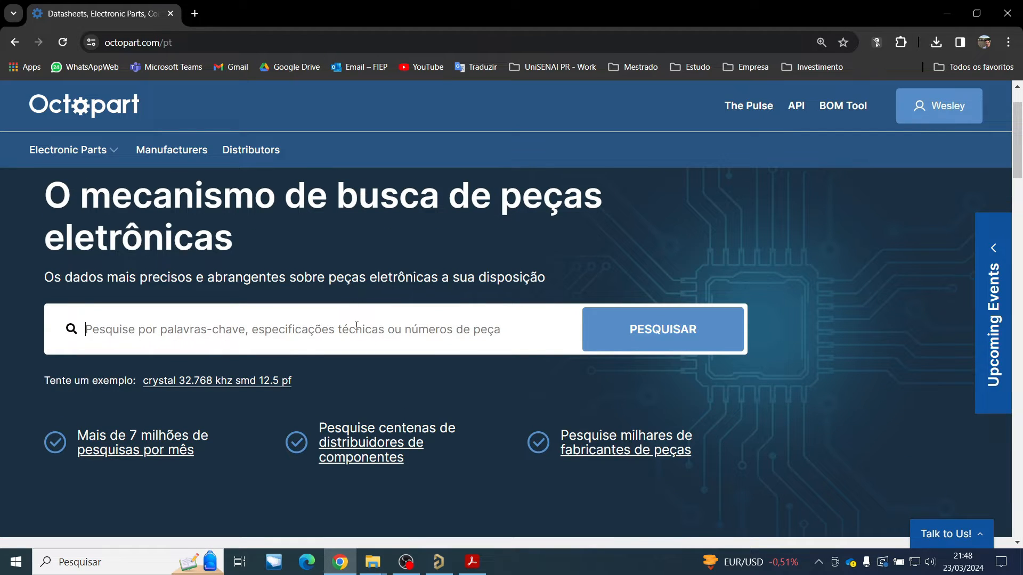
type("LED")
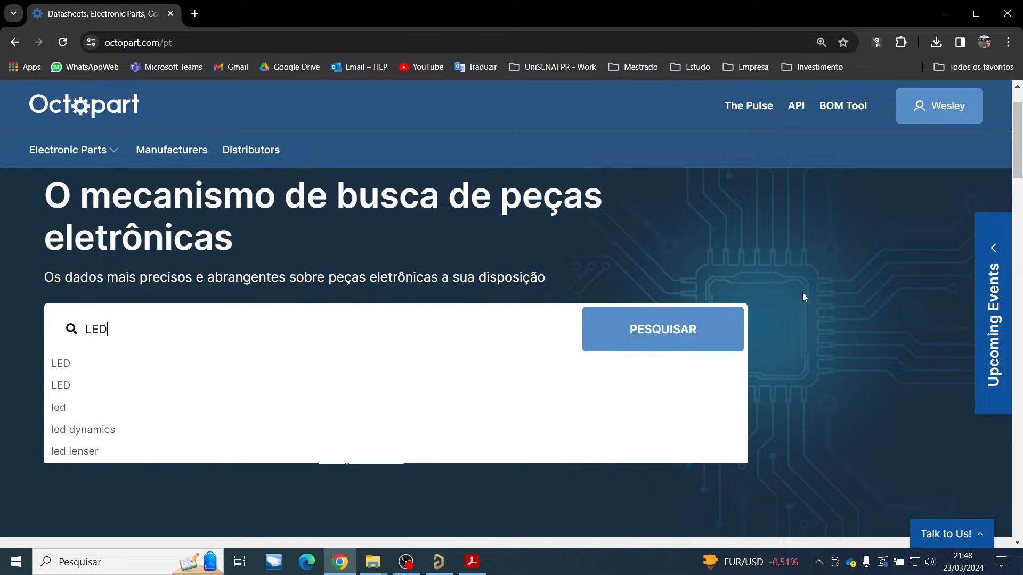
left_click(719, 335)
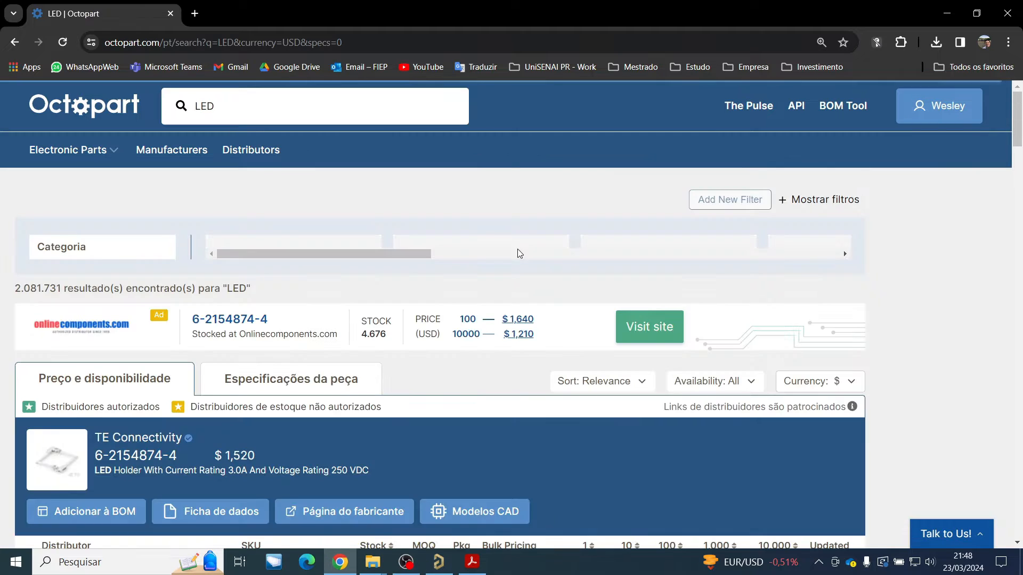
Expand the search filters for the LED results and restrict the distributor to DigiKey
scroll(506, 260, "down", 3)
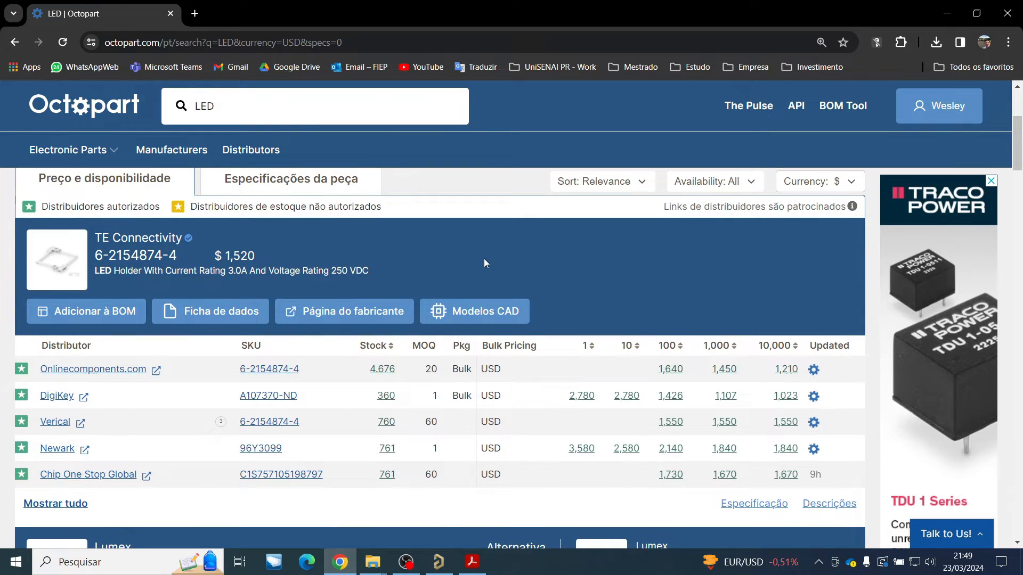
scroll(484, 261, "down", 3)
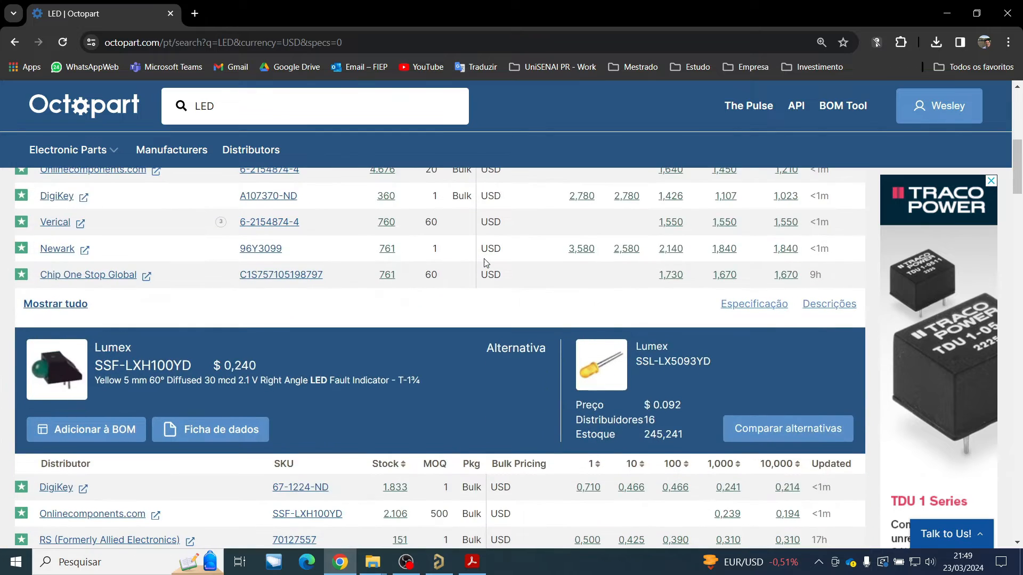
scroll(484, 261, "up", 5)
scroll(485, 261, "up", 1)
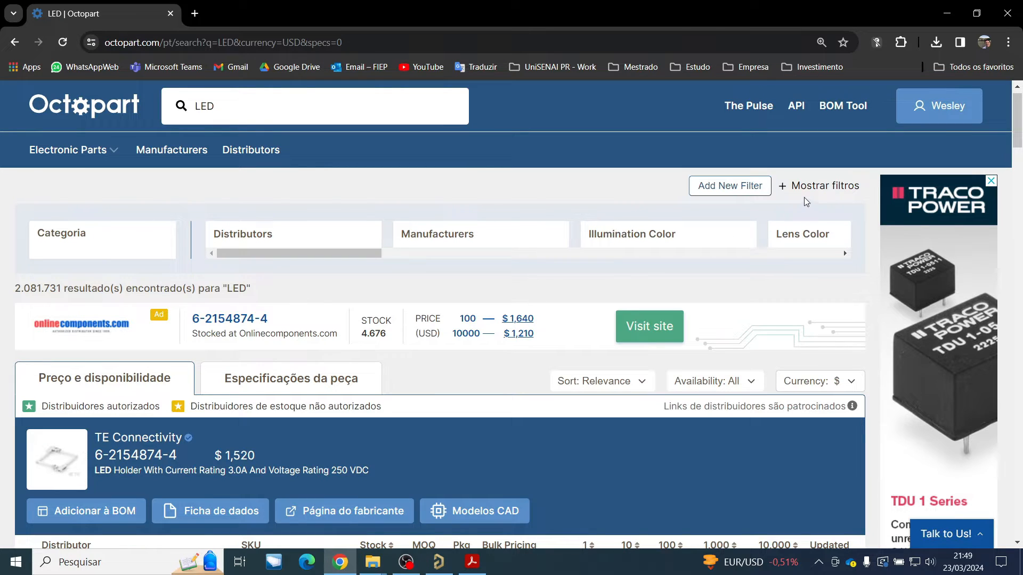
left_click(825, 187)
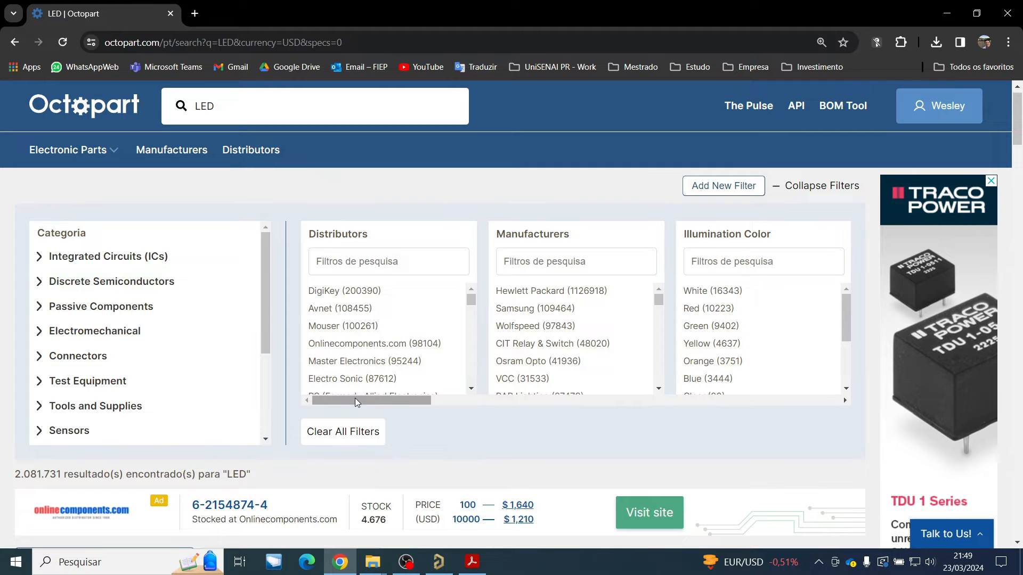
left_click_drag(362, 403, 325, 416)
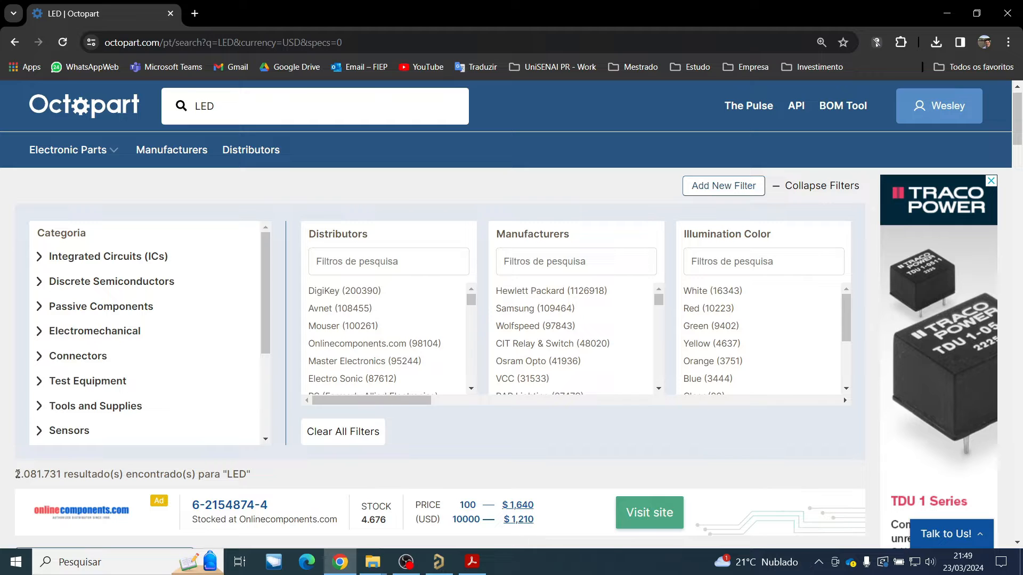
left_click_drag(17, 474, 63, 474)
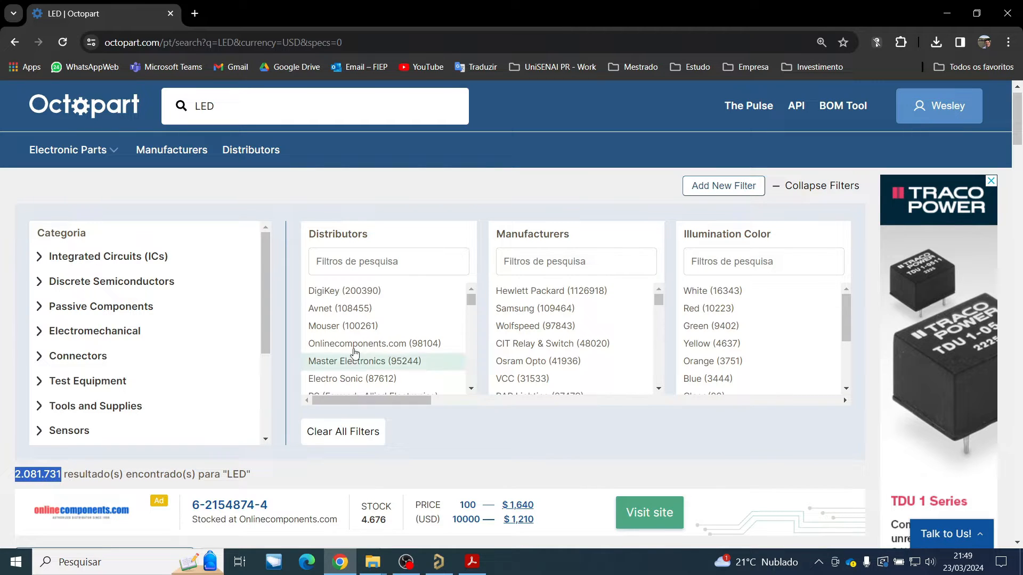
left_click(375, 294)
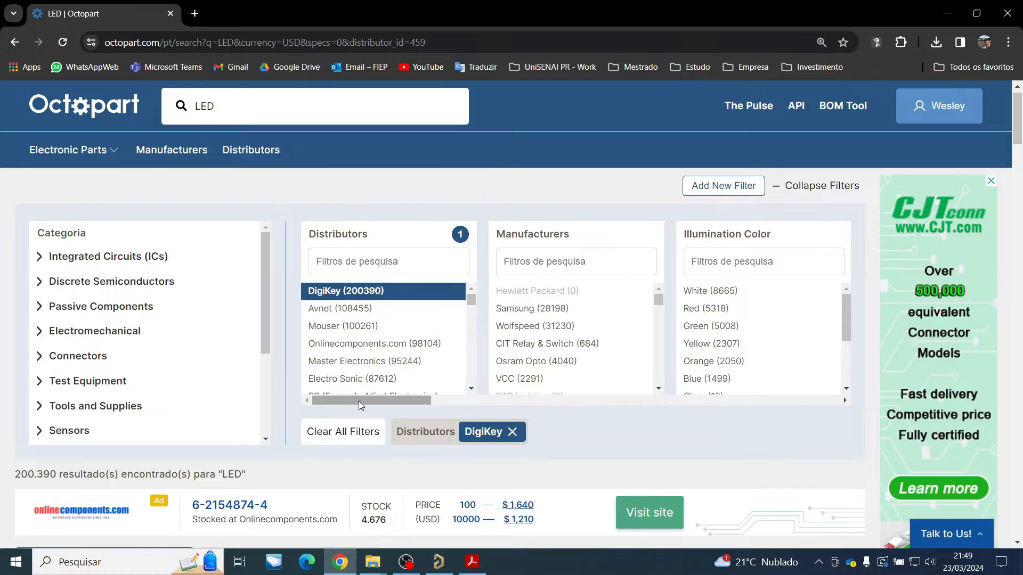
Look through the Case/Package options and filter the LED results to the 0805 package
left_click_drag(360, 401, 509, 405)
scroll(457, 340, "down", 5)
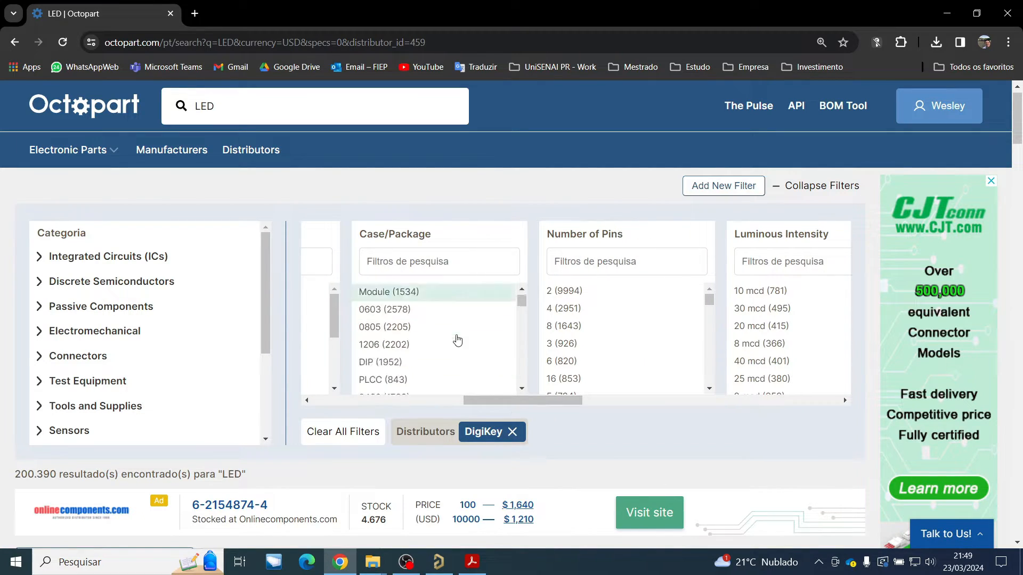
scroll(458, 339, "down", 1)
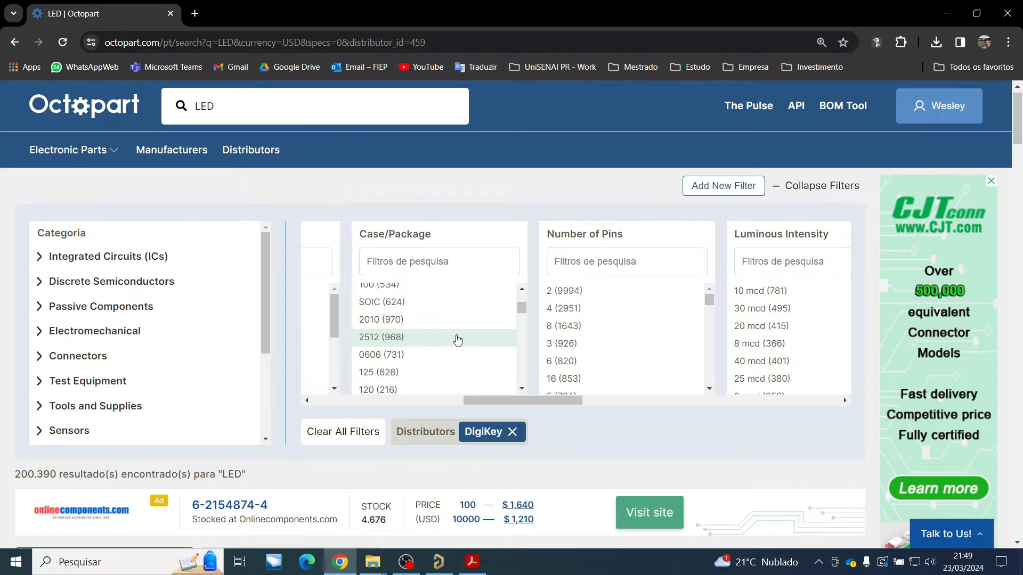
scroll(457, 339, "down", 3)
scroll(457, 340, "down", 10)
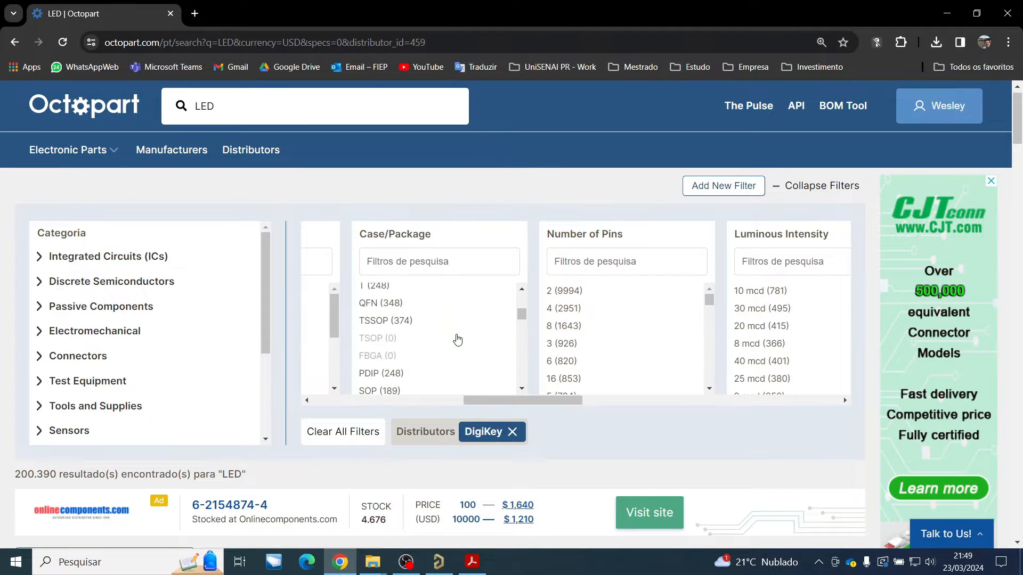
scroll(457, 340, "up", 5)
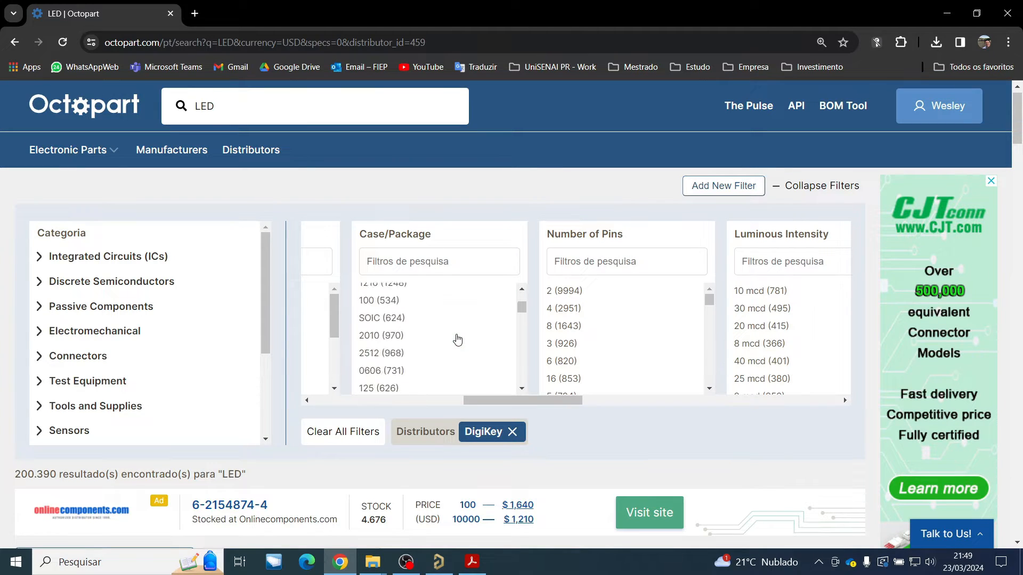
scroll(457, 339, "down", 8)
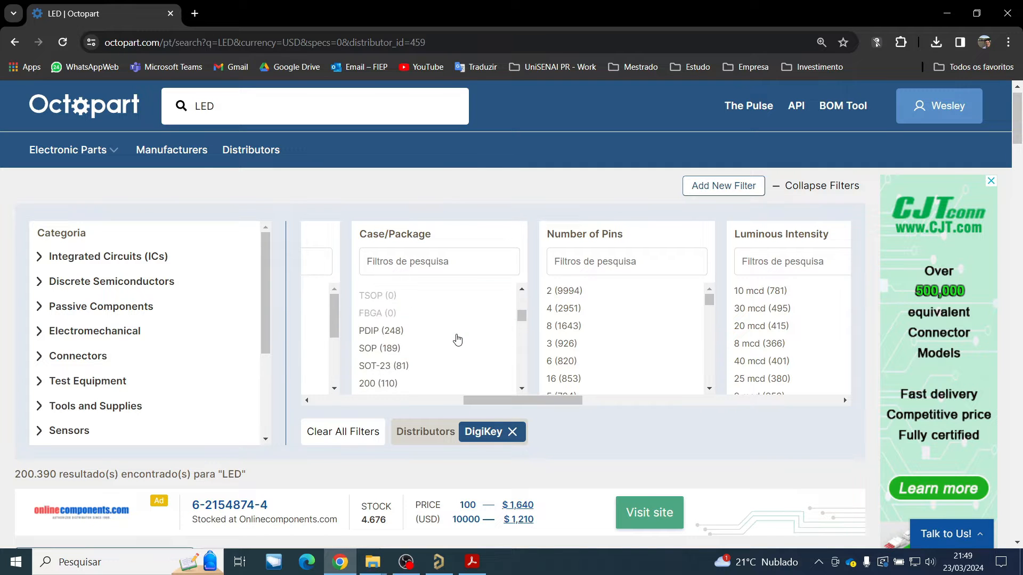
scroll(457, 339, "down", 8)
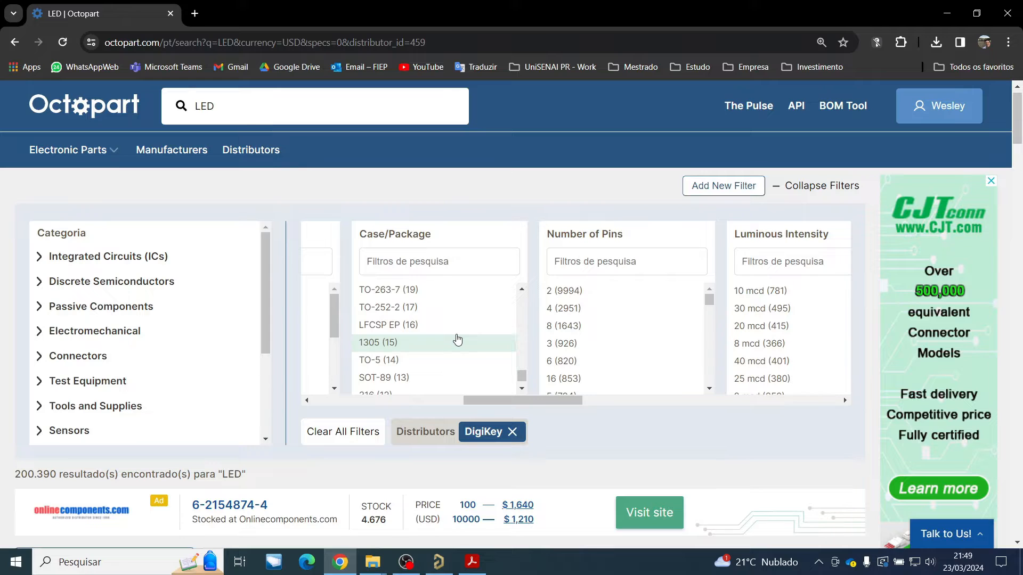
scroll(458, 340, "down", 1)
scroll(458, 341, "up", 15)
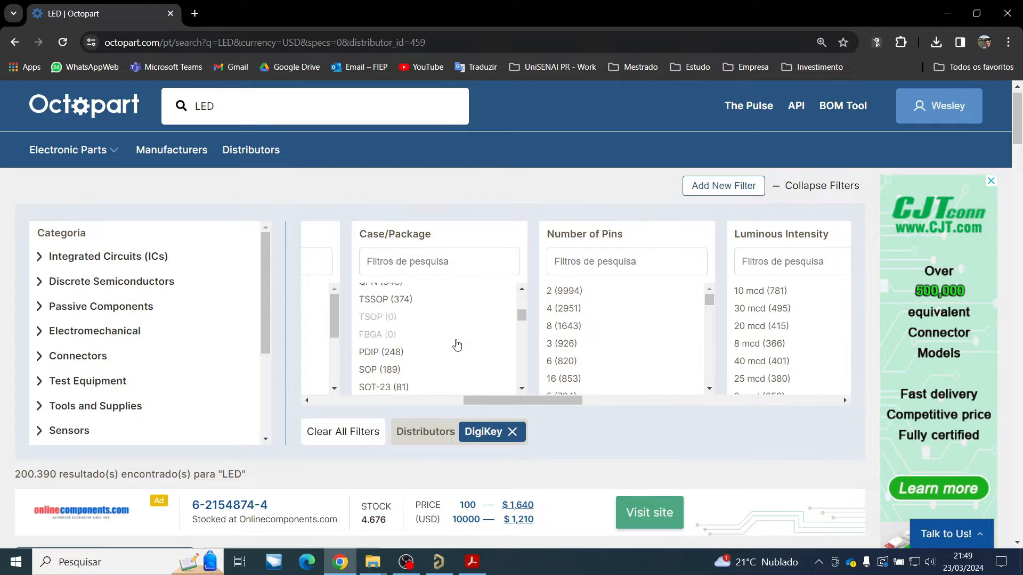
scroll(458, 345, "up", 5)
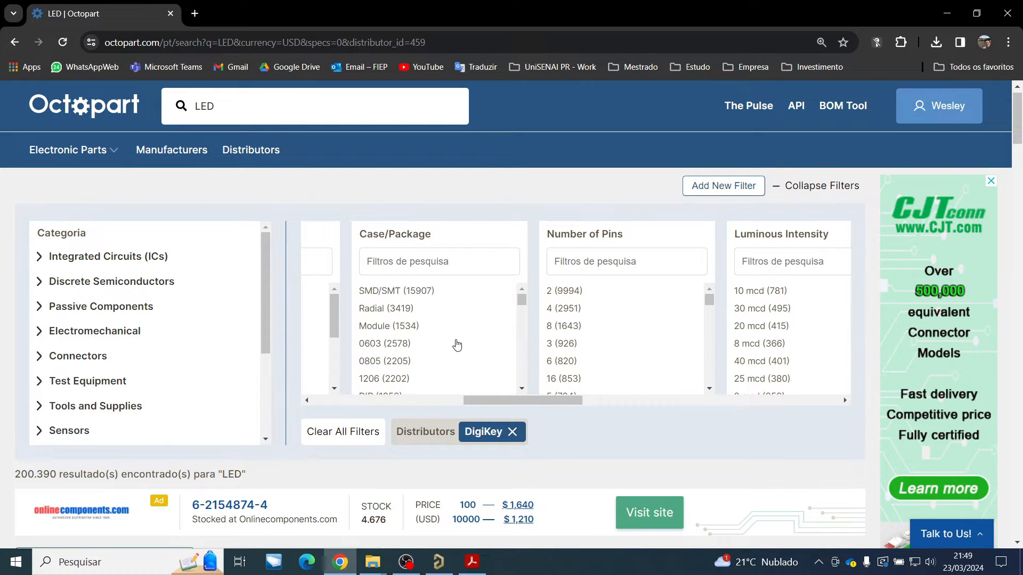
left_click(405, 365)
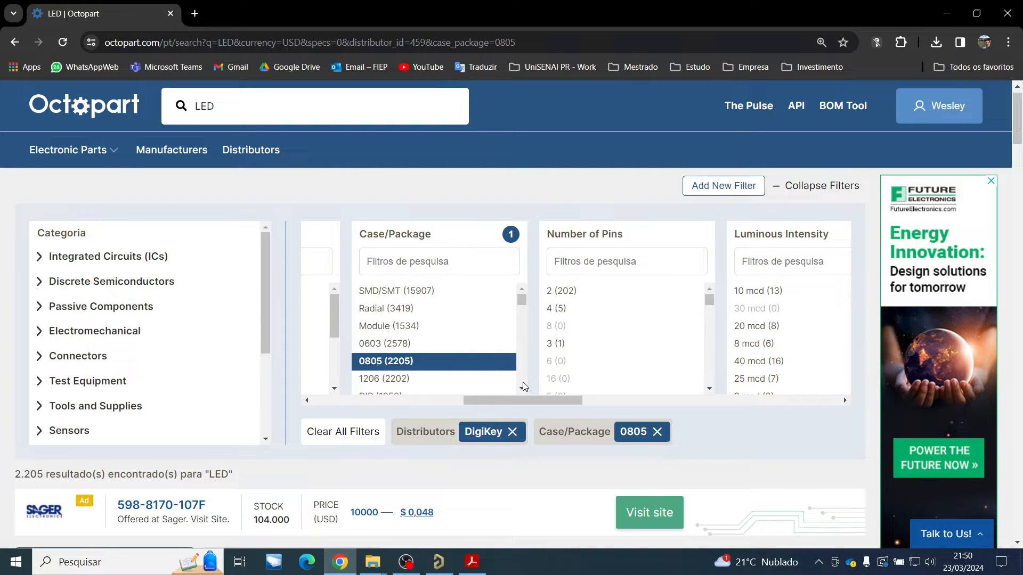
Review the 0805 LED listings and available filters, and restrict the Illumination Color to Red
left_click_drag(565, 398, 433, 405)
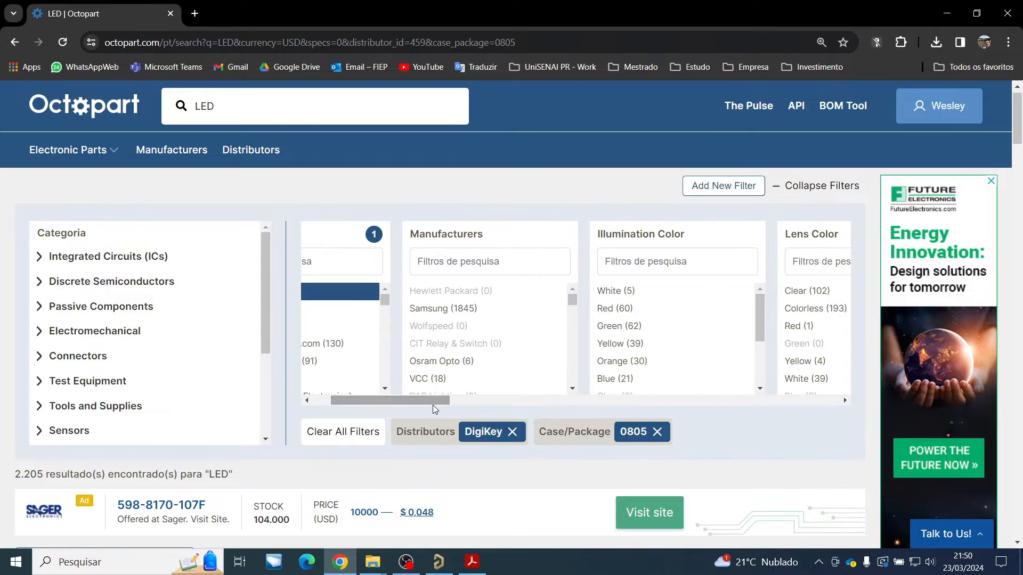
scroll(334, 465, "down", 10)
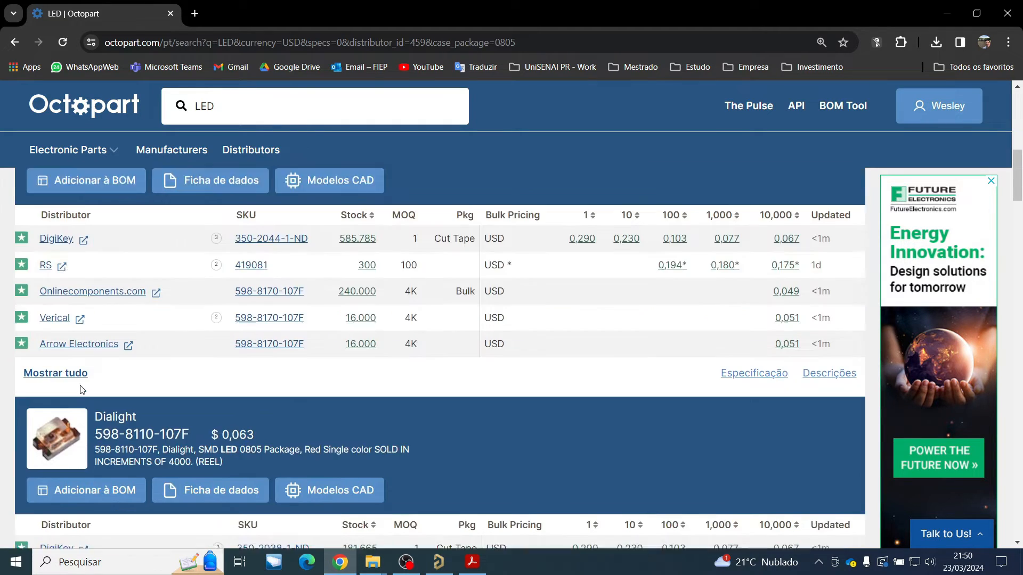
scroll(83, 392, "down", 3)
scroll(83, 411, "up", 9)
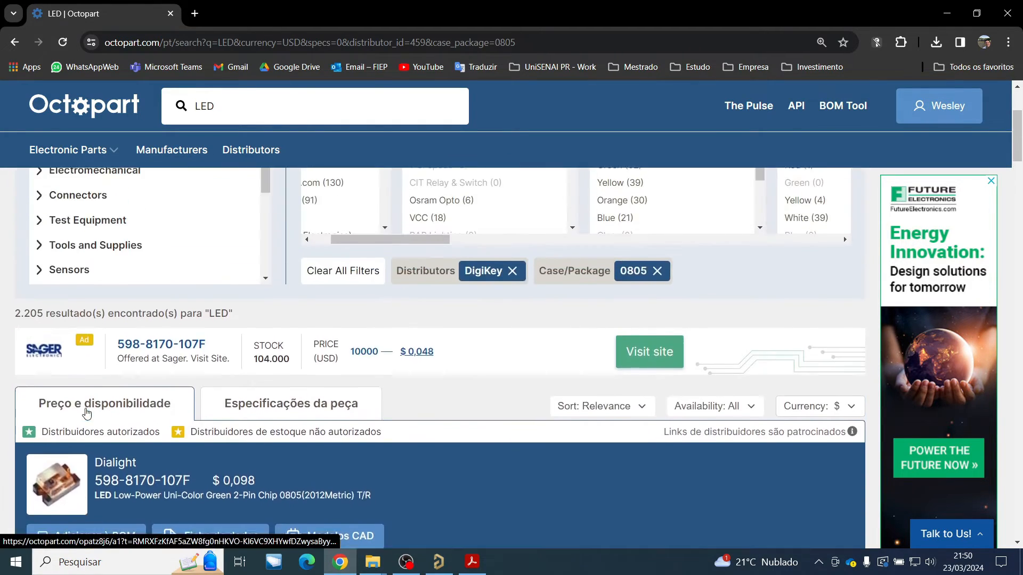
scroll(84, 421, "down", 3)
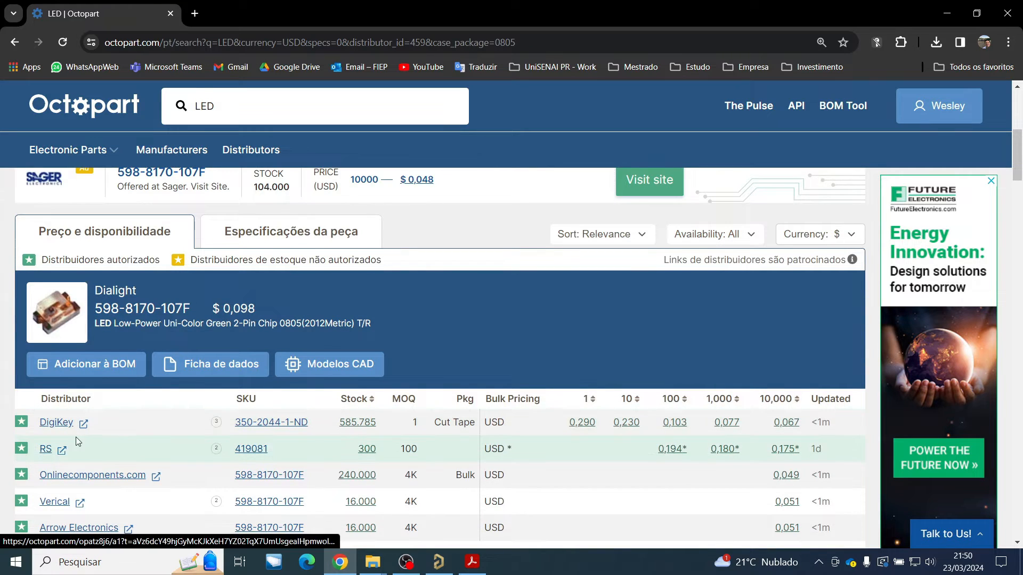
scroll(75, 437, "down", 1)
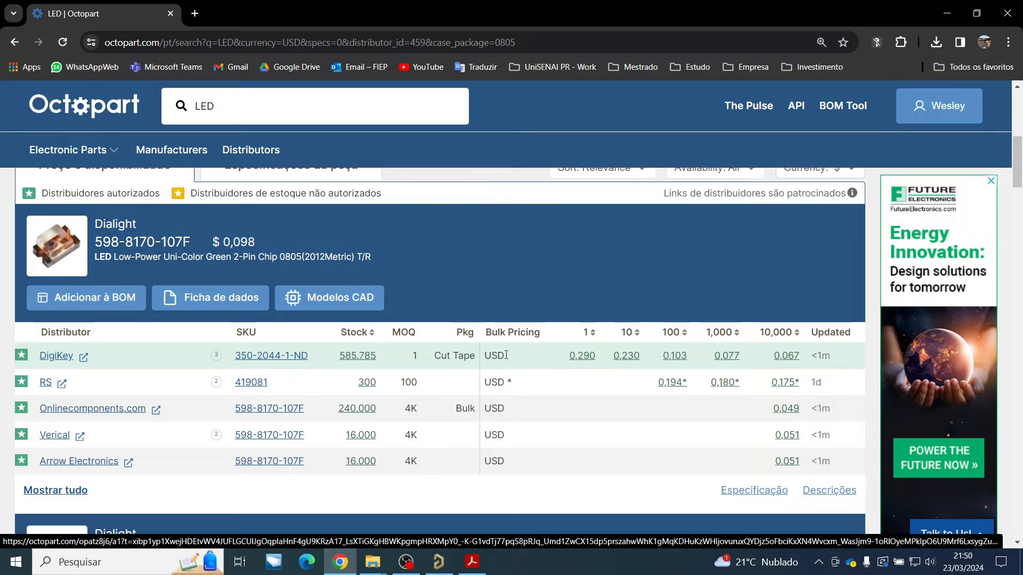
scroll(506, 355, "up", 6)
left_click_drag(438, 398, 661, 400)
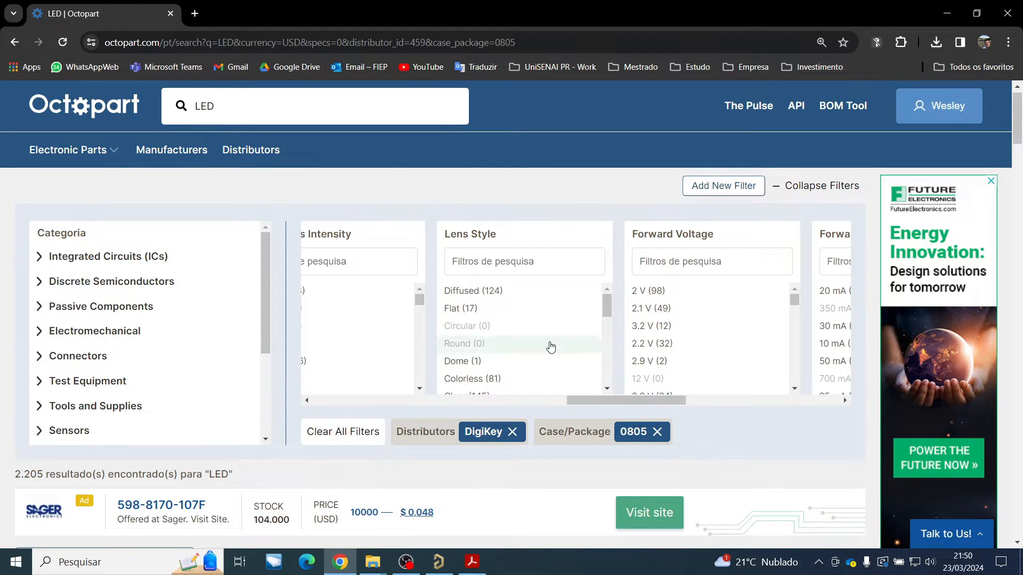
left_click_drag(590, 400, 422, 405)
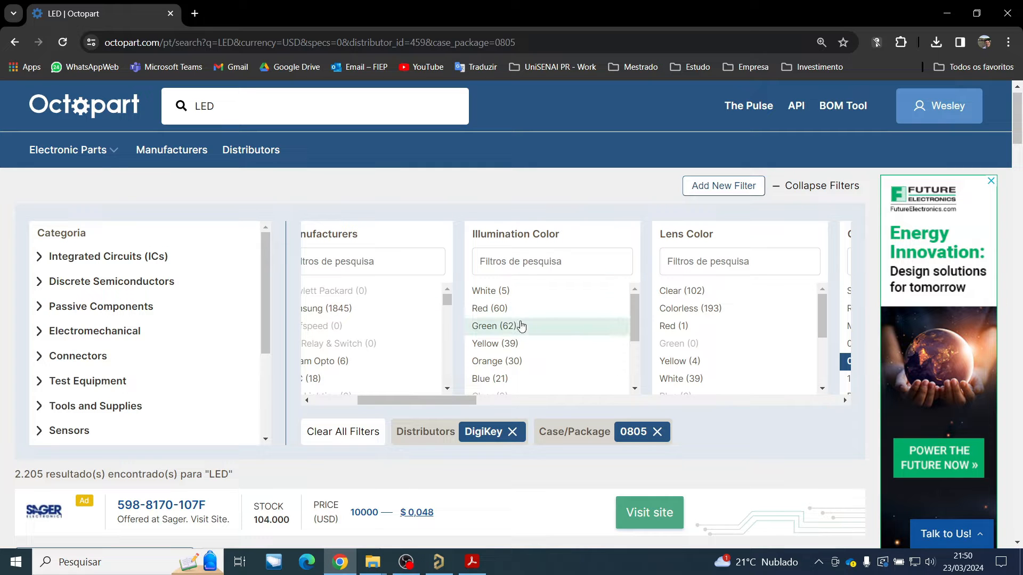
left_click(493, 310)
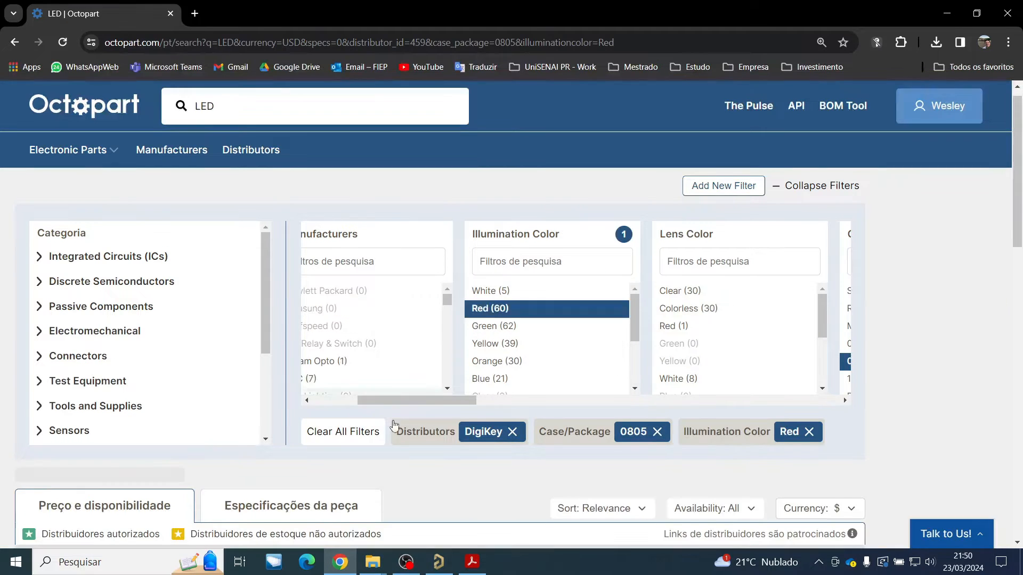
scroll(401, 427, "down", 6)
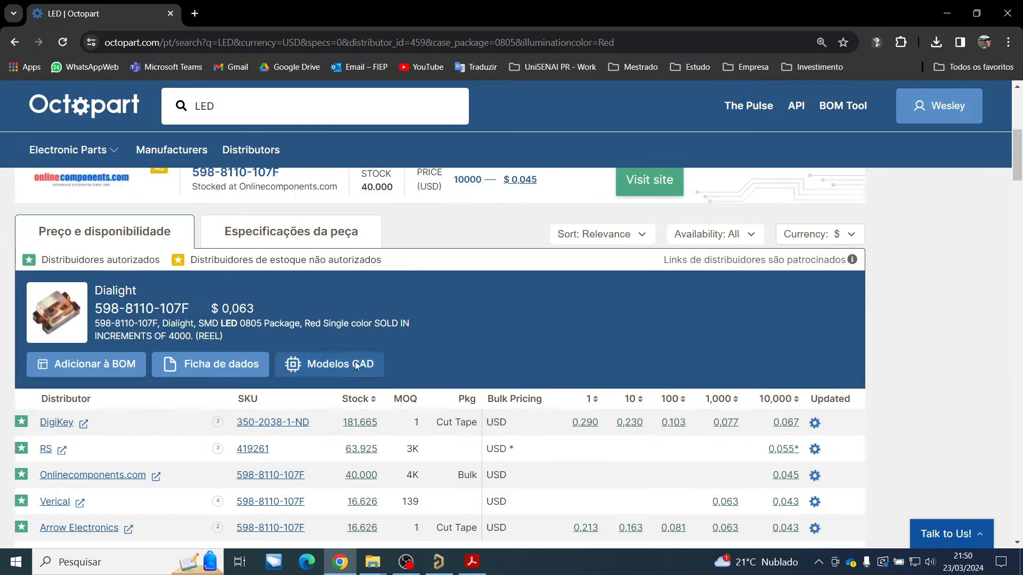
scroll(146, 355, "down", 2)
scroll(146, 355, "up", 1)
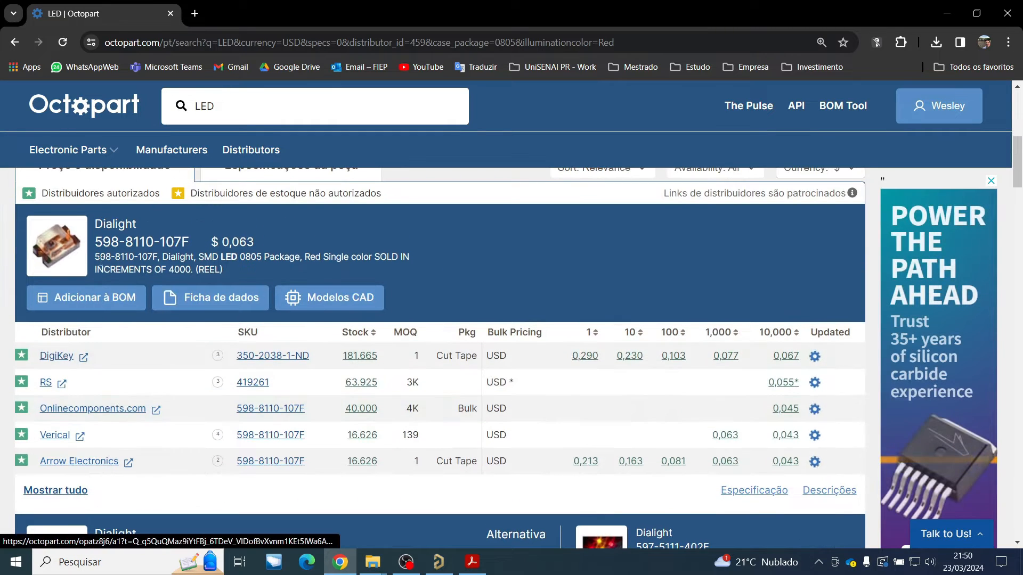
scroll(272, 305, "up", 1)
scroll(272, 305, "up", 2)
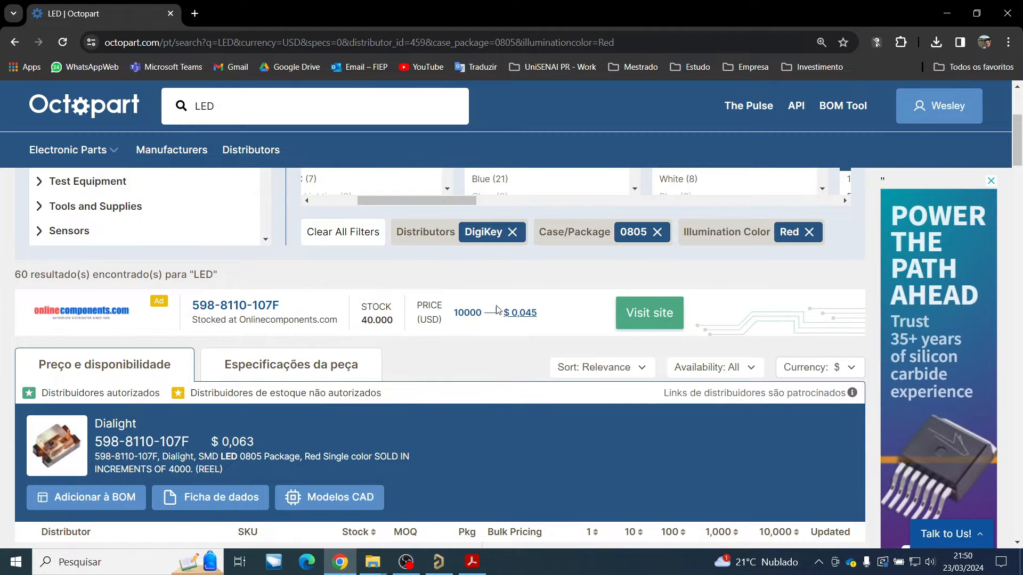
scroll(525, 258, "up", 3)
scroll(410, 393, "down", 6)
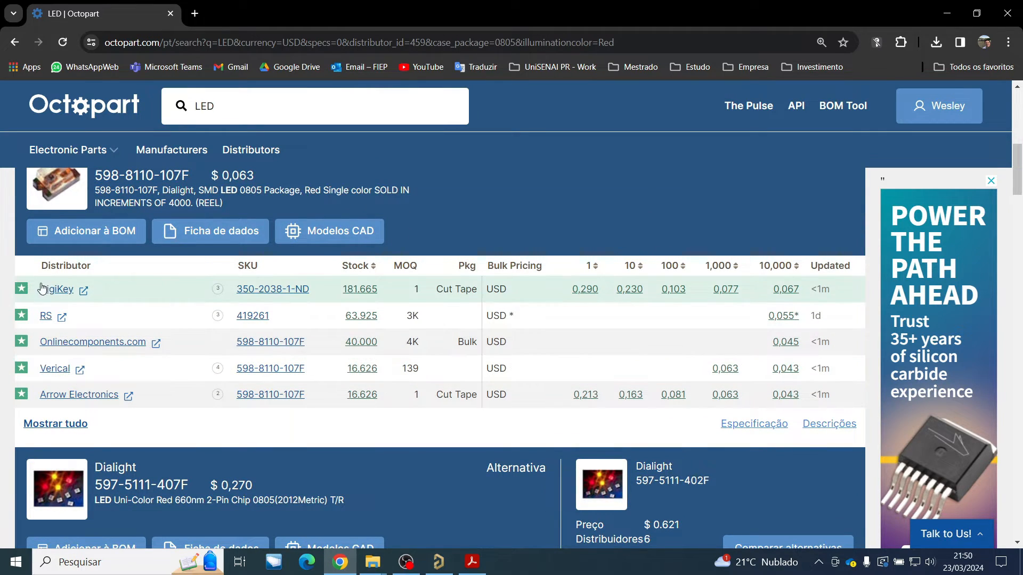
left_click(85, 294)
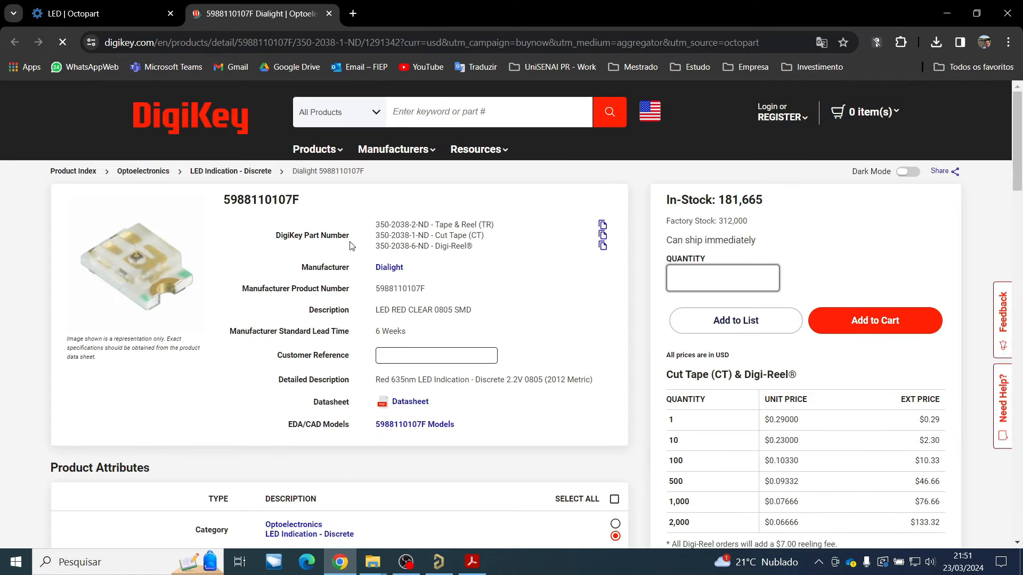
Open the Dialight LED's datasheet from its DigiKey page, enlarge the PDF window to full screen, and hide the tools pane
scroll(195, 342, "down", 10)
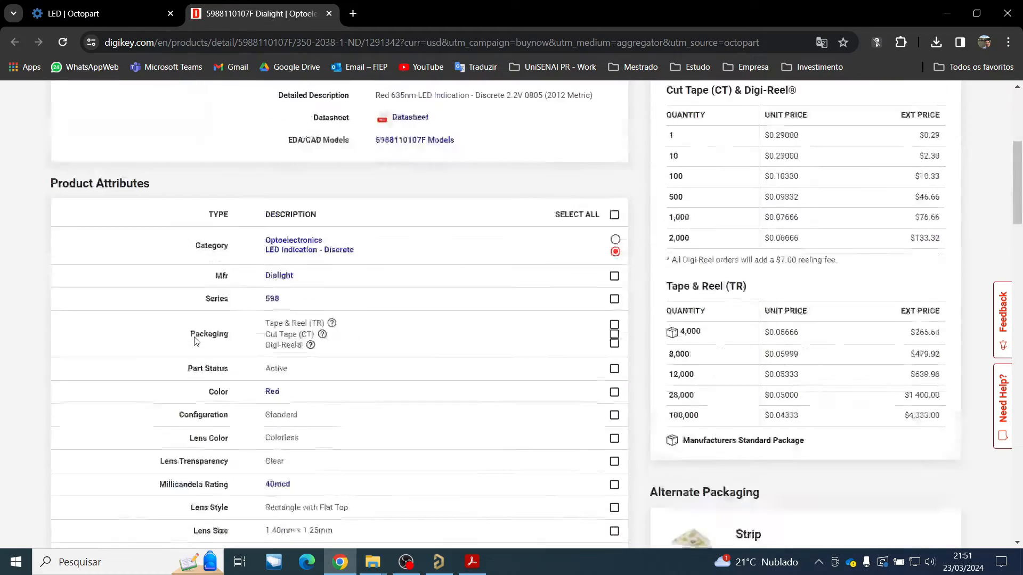
scroll(266, 344, "up", 14)
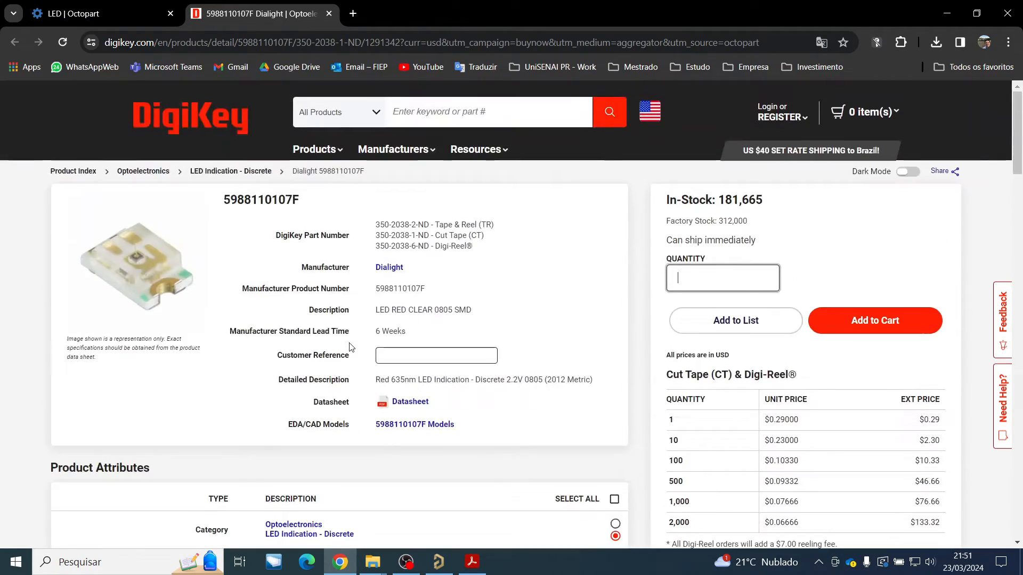
left_click(411, 402)
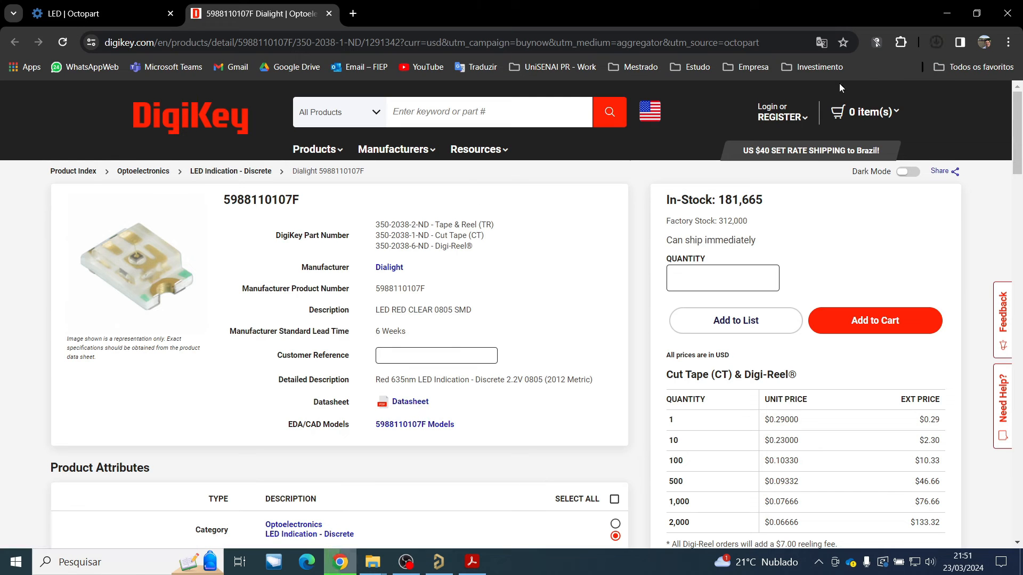
left_click(874, 69)
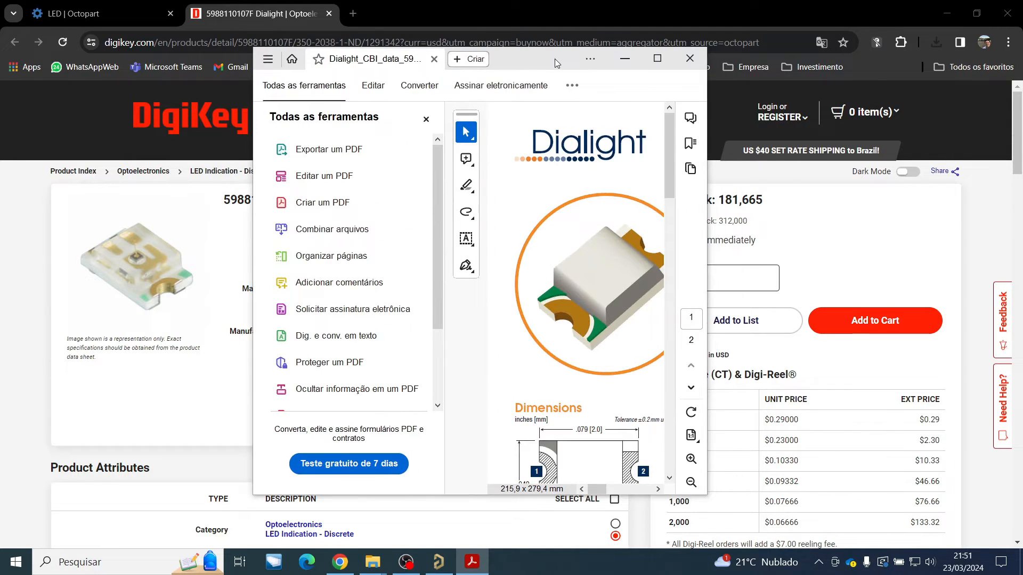
left_click(555, 59)
left_click(457, 59)
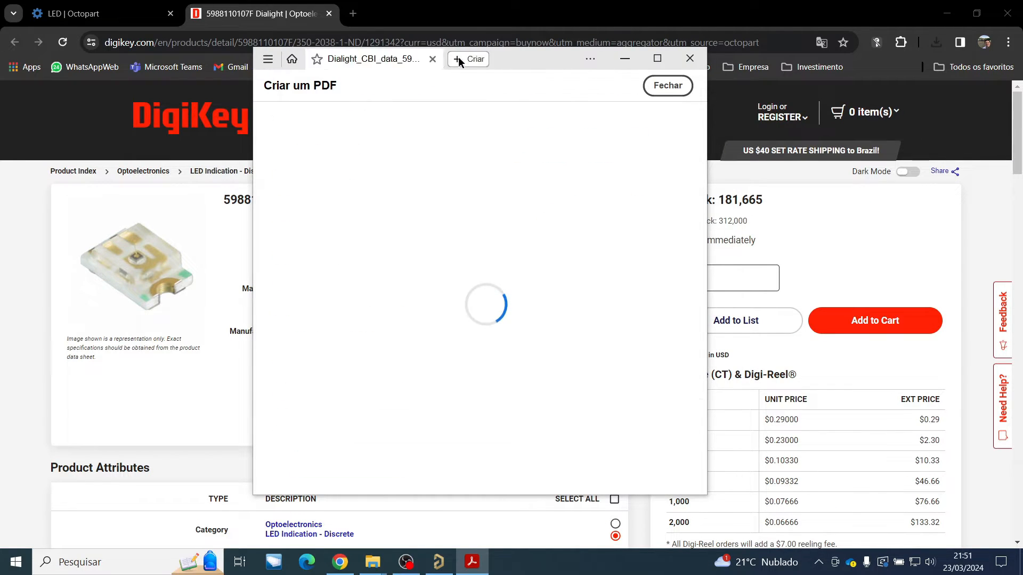
left_click(651, 56)
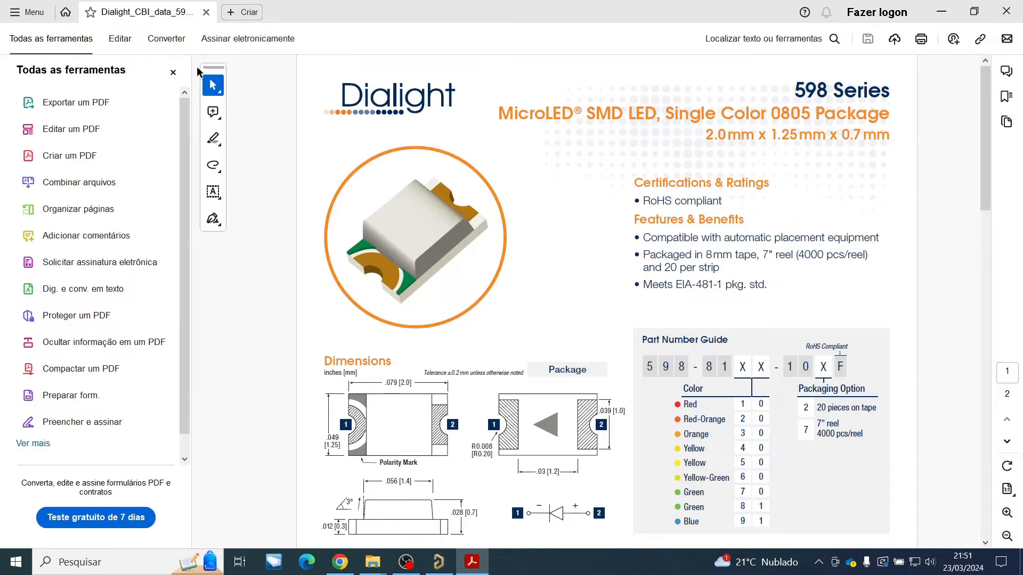
left_click(173, 72)
Examine the datasheet's package dimensions, soldering pads, electrical characteristics, maximum ratings and curves, and minimize the PDF reader
scroll(586, 322, "down", 5)
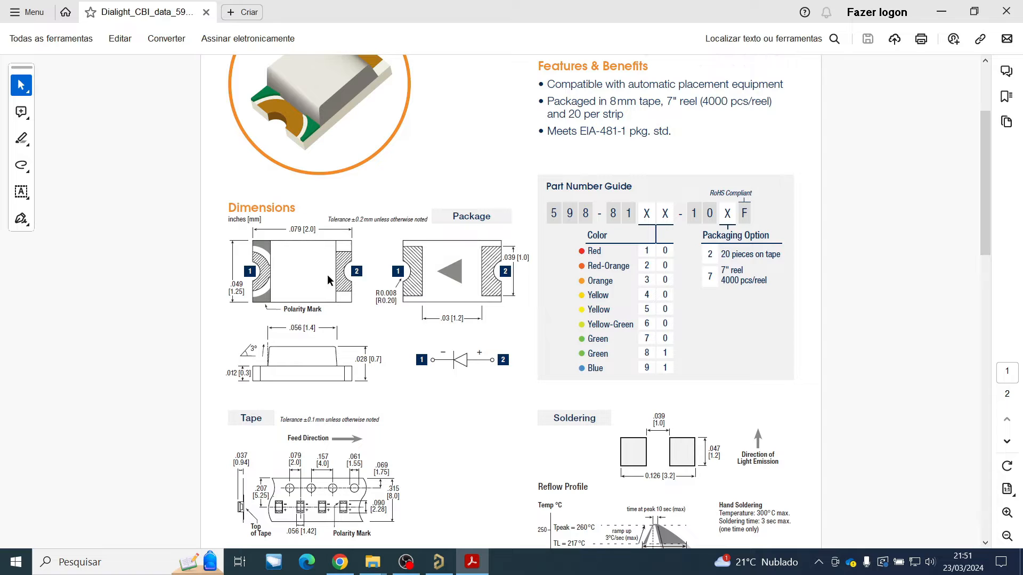
scroll(294, 339, "down", 4)
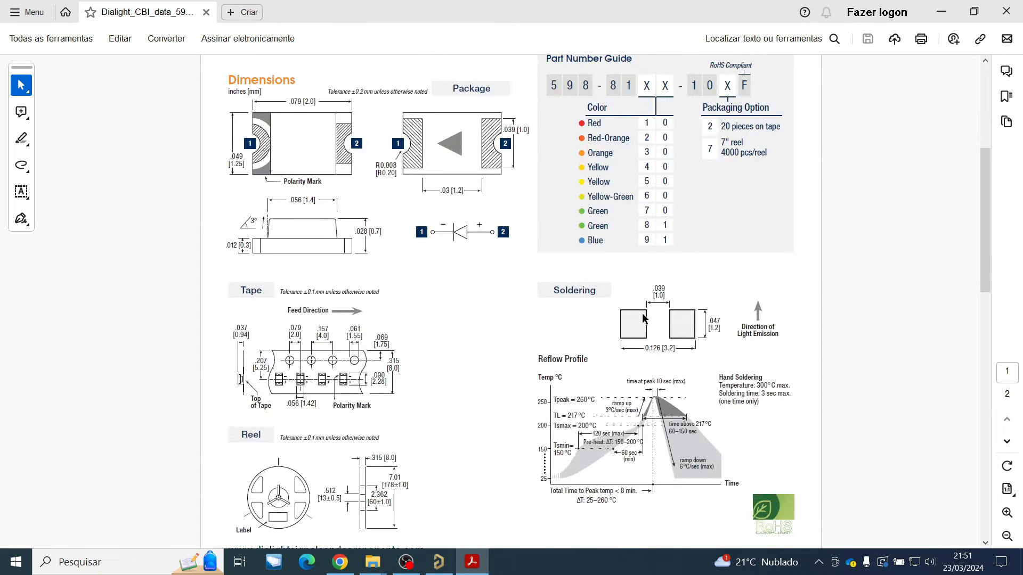
scroll(633, 324, "down", 20)
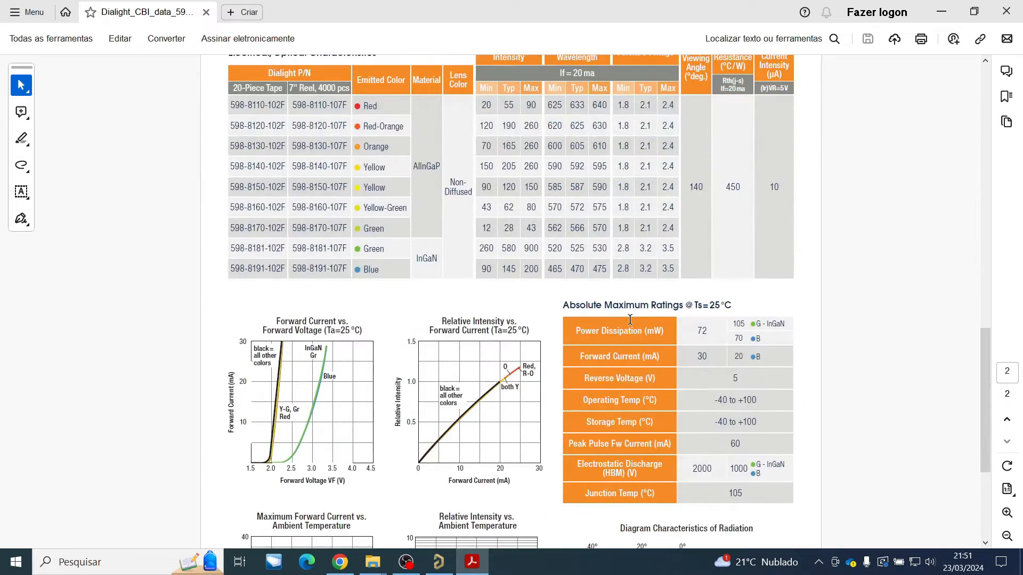
scroll(630, 319, "down", 3)
scroll(291, 376, "down", 1)
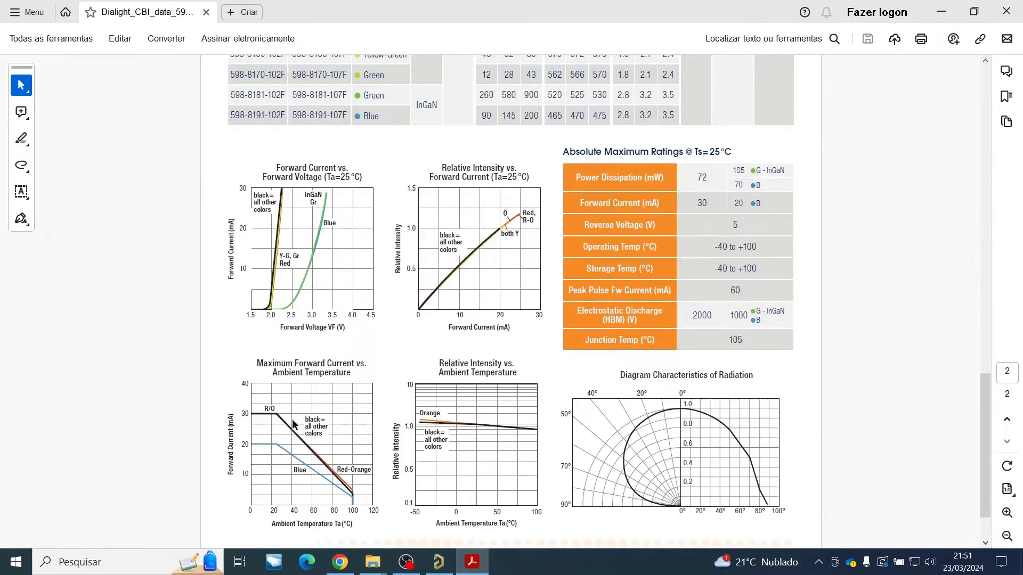
scroll(678, 378, "up", 4)
scroll(678, 395, "up", 10)
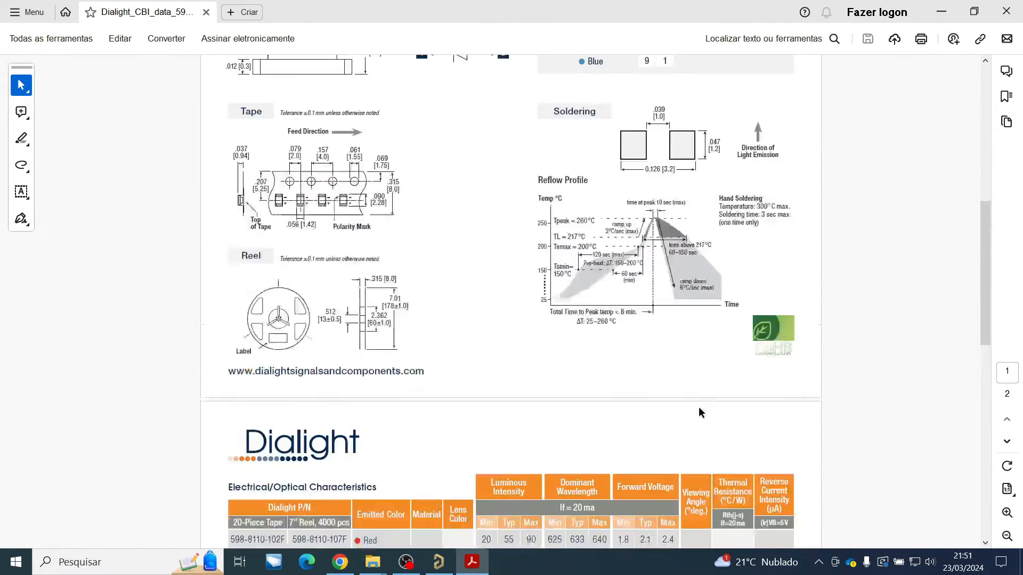
scroll(644, 364, "down", 2)
scroll(645, 364, "down", 3)
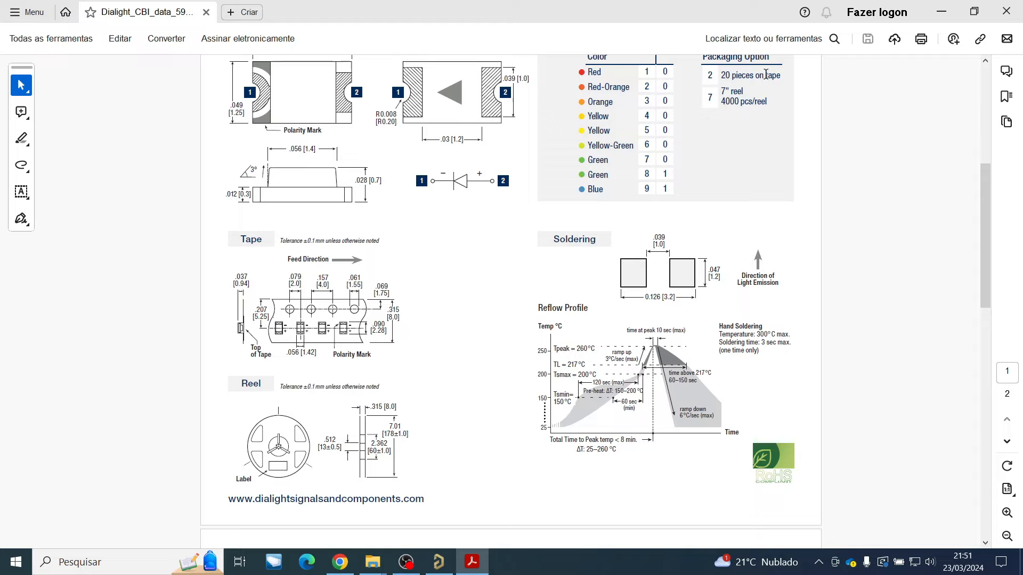
left_click(941, 12)
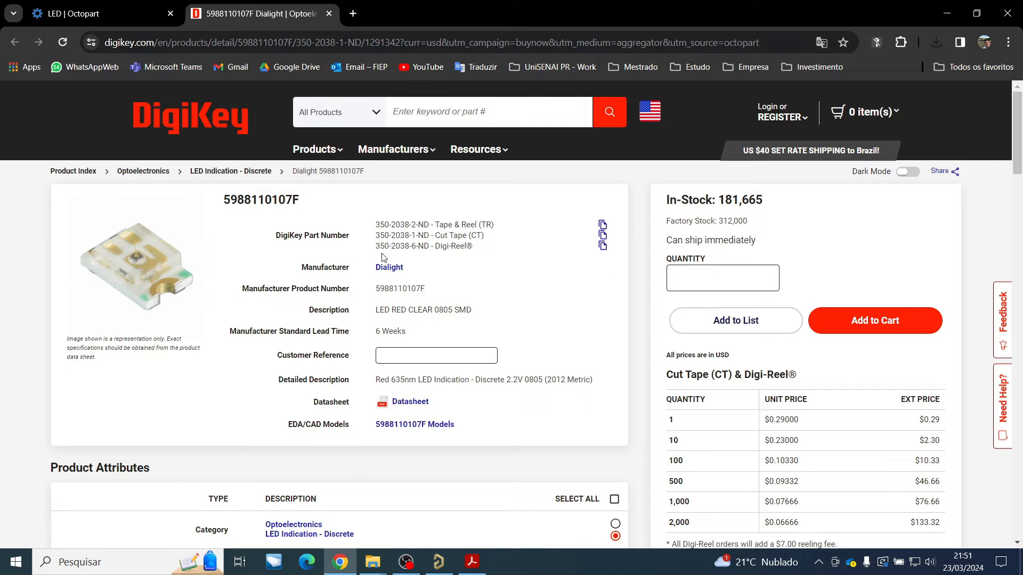
Recheck the product attributes and the Octopart listing, and copy the LED's Tape & Reel DigiKey part number 350-2038-2-ND
scroll(353, 255, "down", 4)
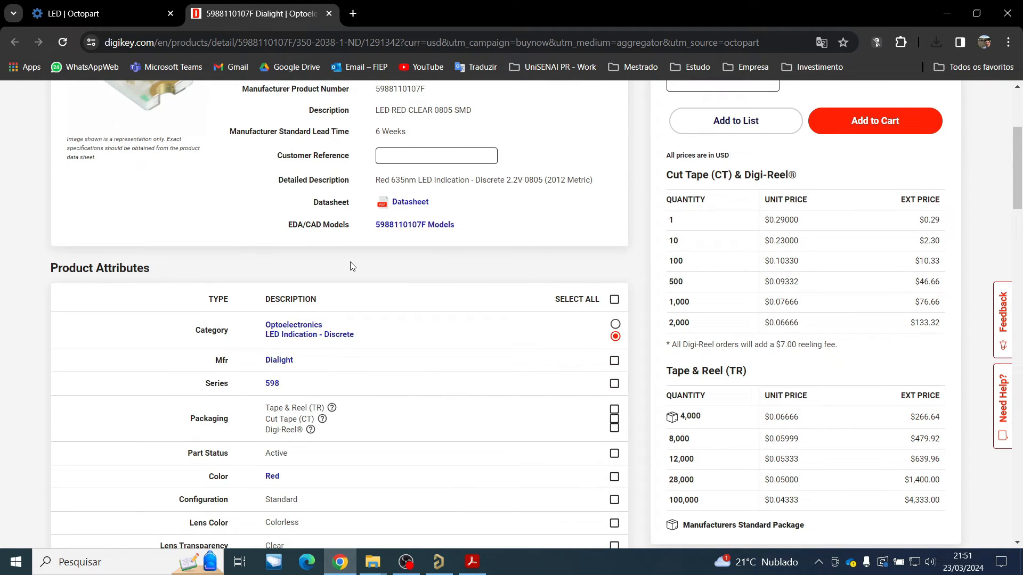
left_click(126, 16)
scroll(333, 391, "up", 1)
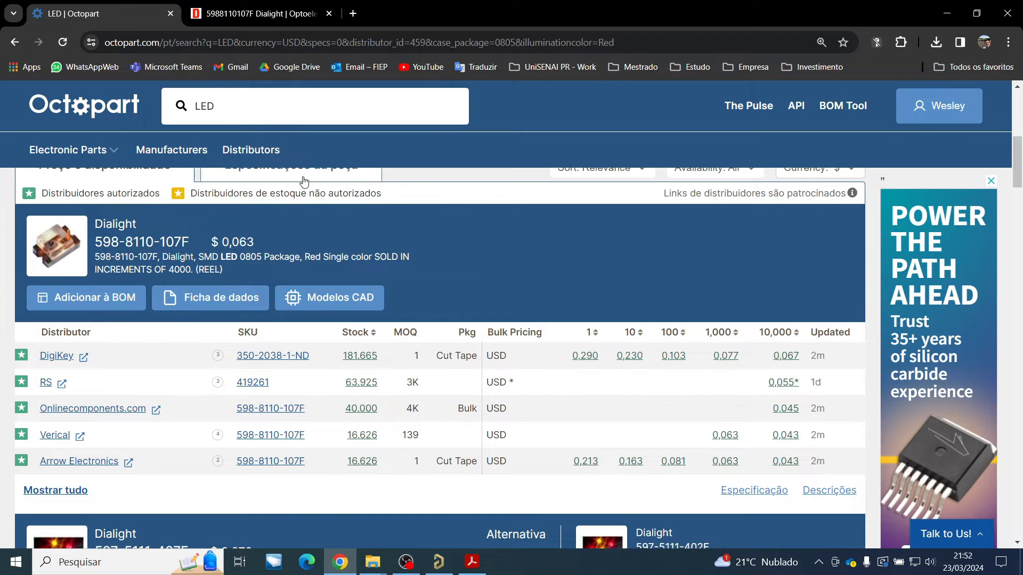
left_click(251, 13)
scroll(391, 216, "up", 4)
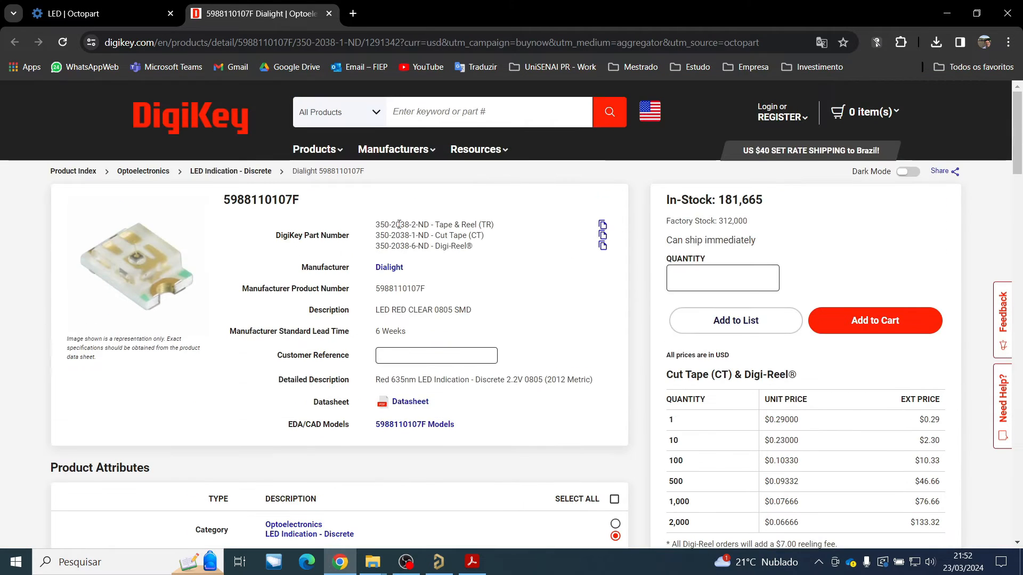
left_click(602, 226)
Switch to Altium Designer, widen the Projects panel, and open the PcbLib1.PcbLib and Schlib1.SchLib libraries, ending on the schematic library
left_click(438, 562)
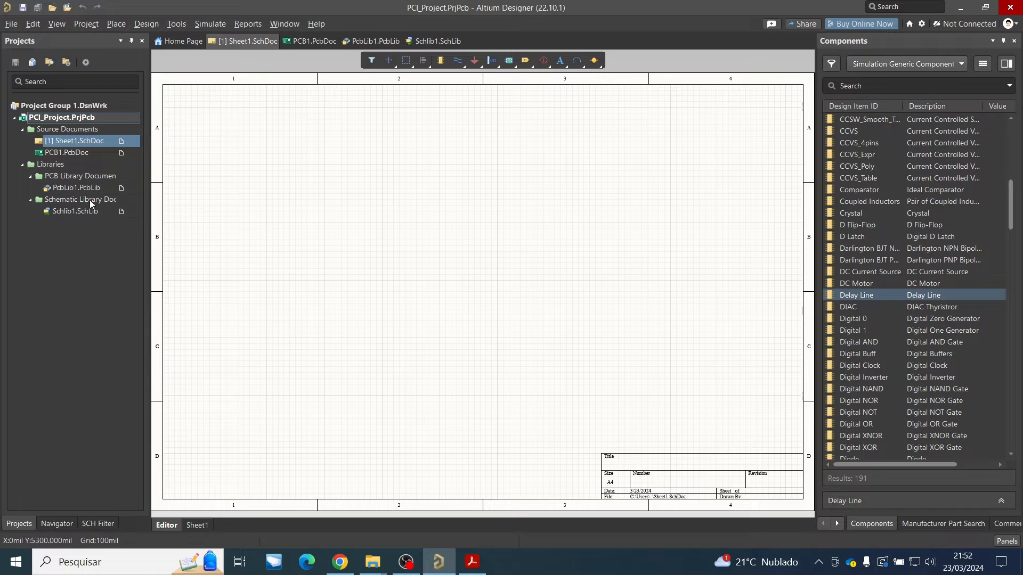
left_click(148, 214)
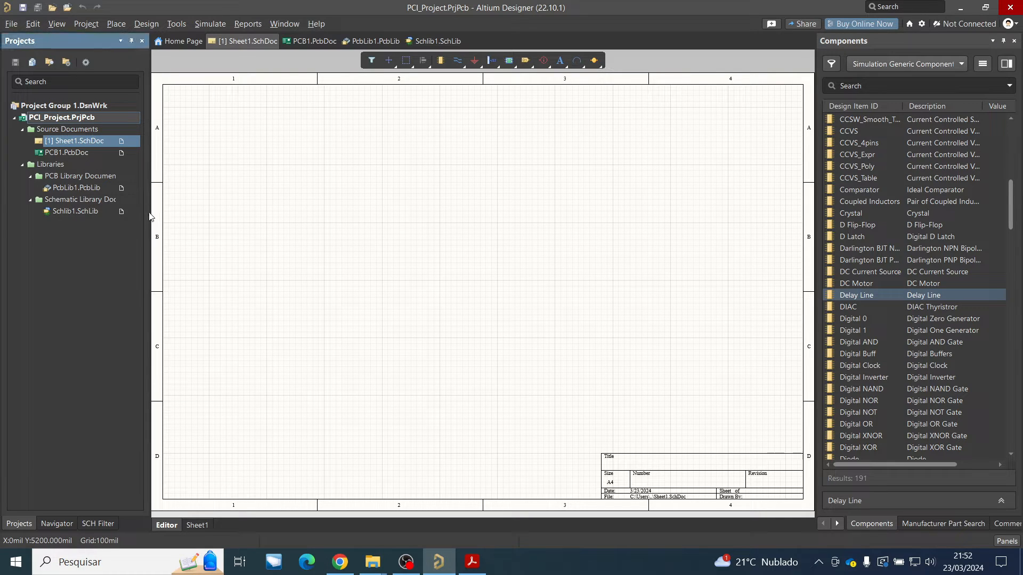
left_click_drag(150, 213, 215, 213)
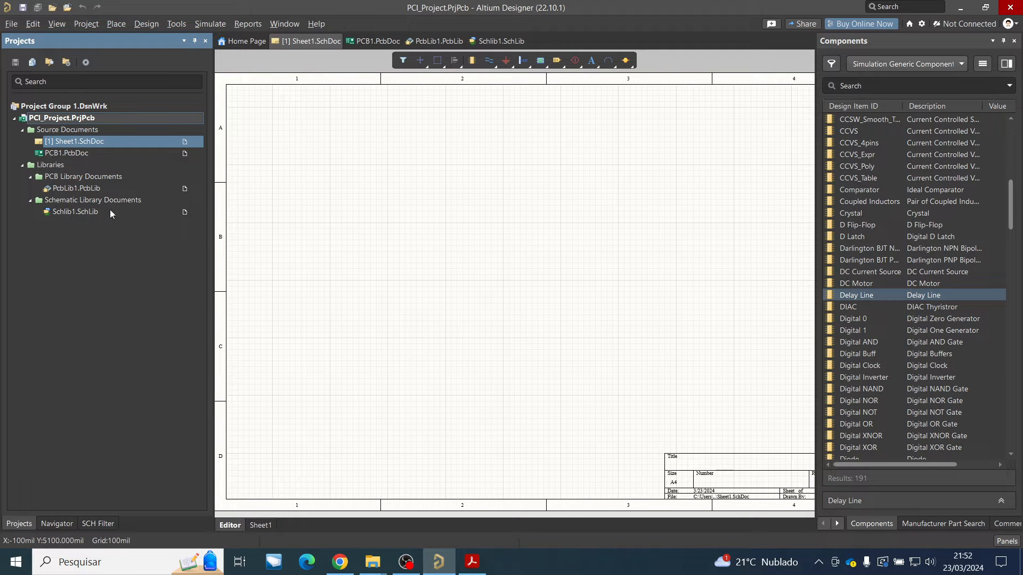
double_click(89, 213)
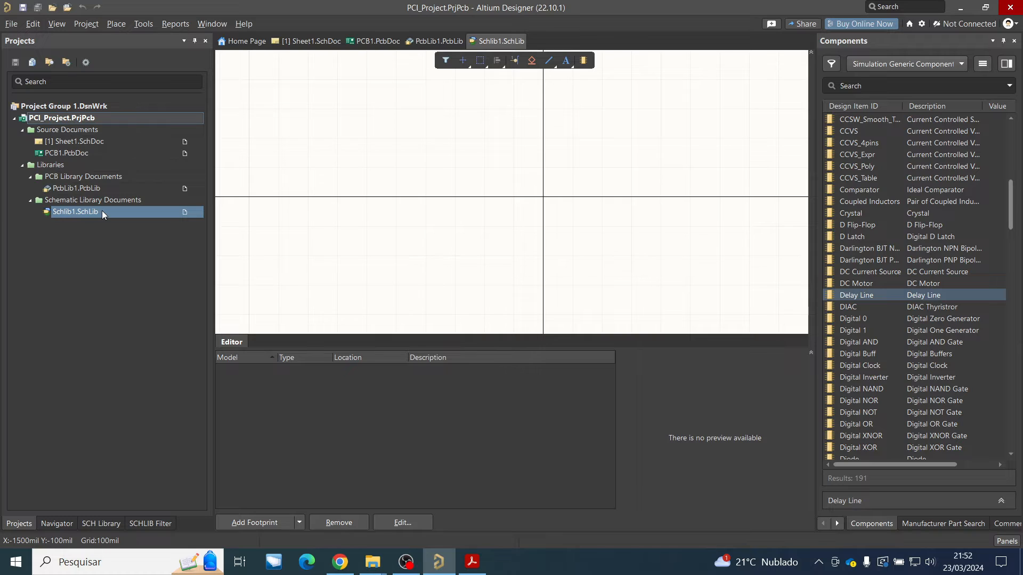
double_click(99, 189)
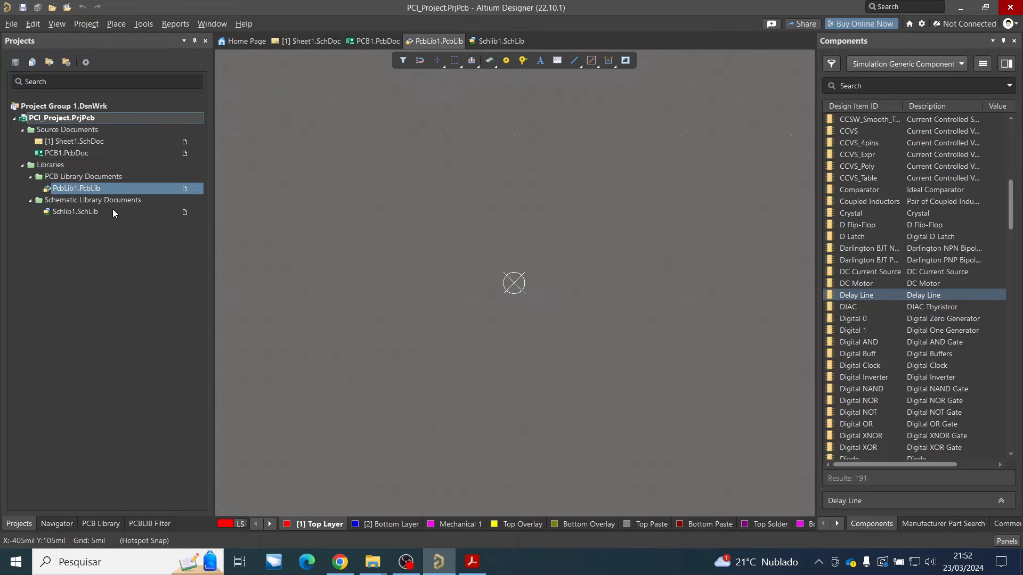
double_click(79, 213)
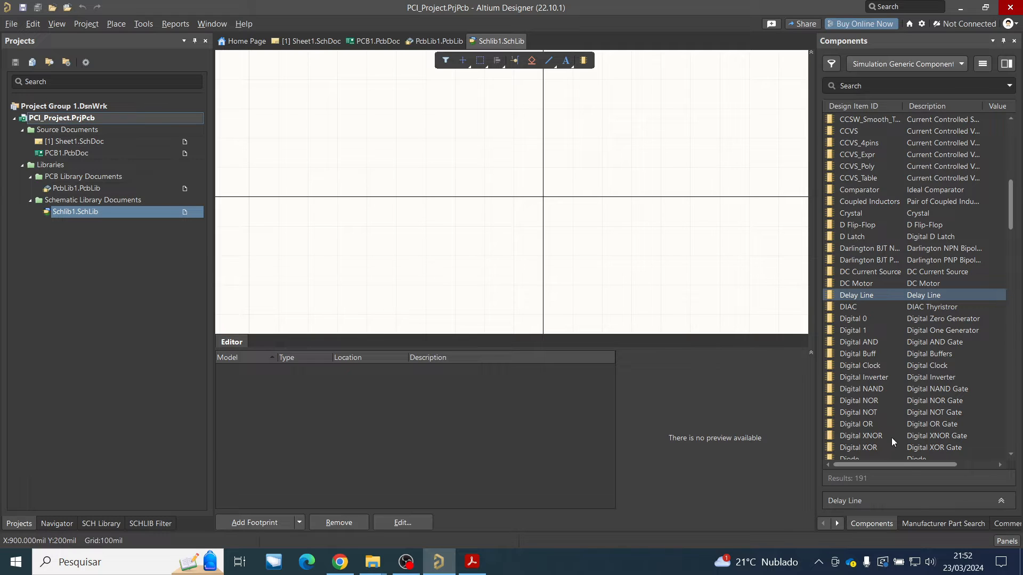
Show the Manufacturer Part Search panel, widen it, and check its entry in the list of available panels
left_click(929, 525)
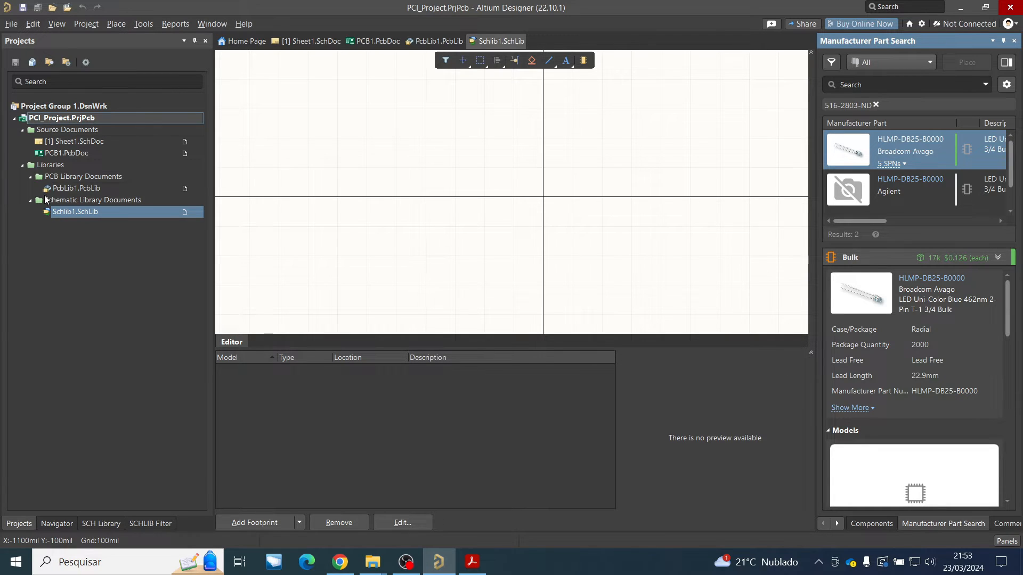
left_click_drag(814, 244, 789, 246)
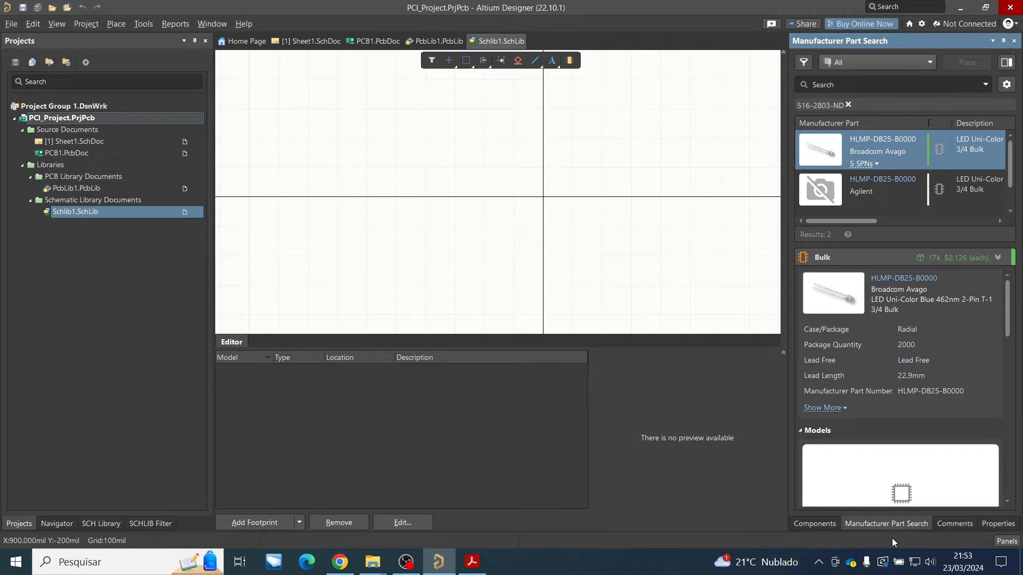
left_click(1007, 544)
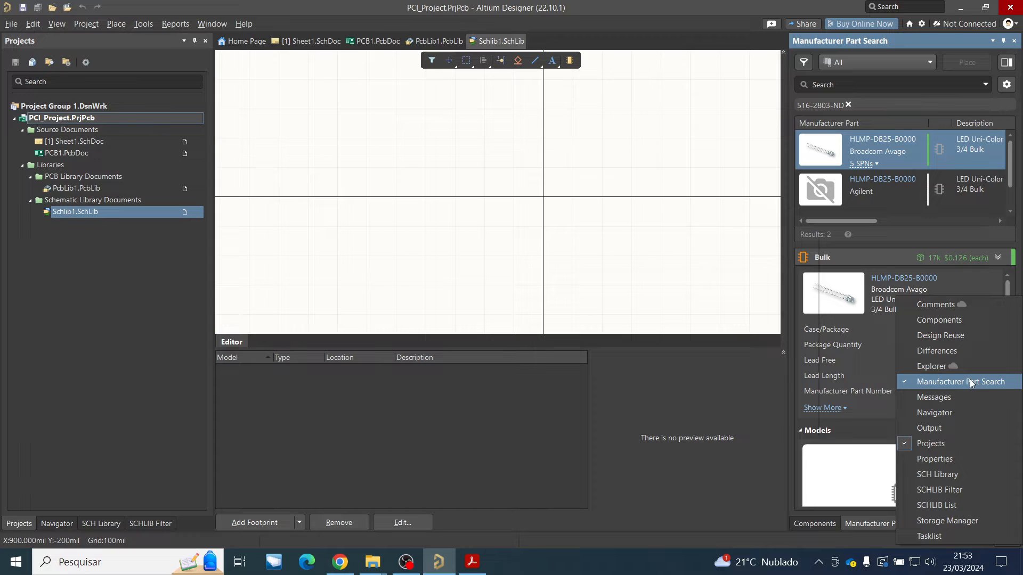
left_click(771, 414)
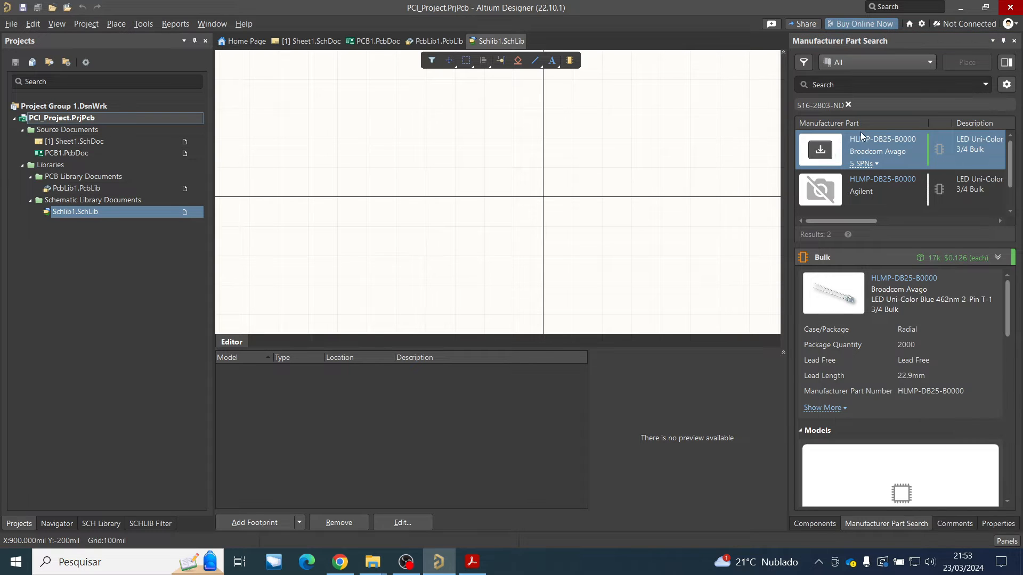
left_click(848, 105)
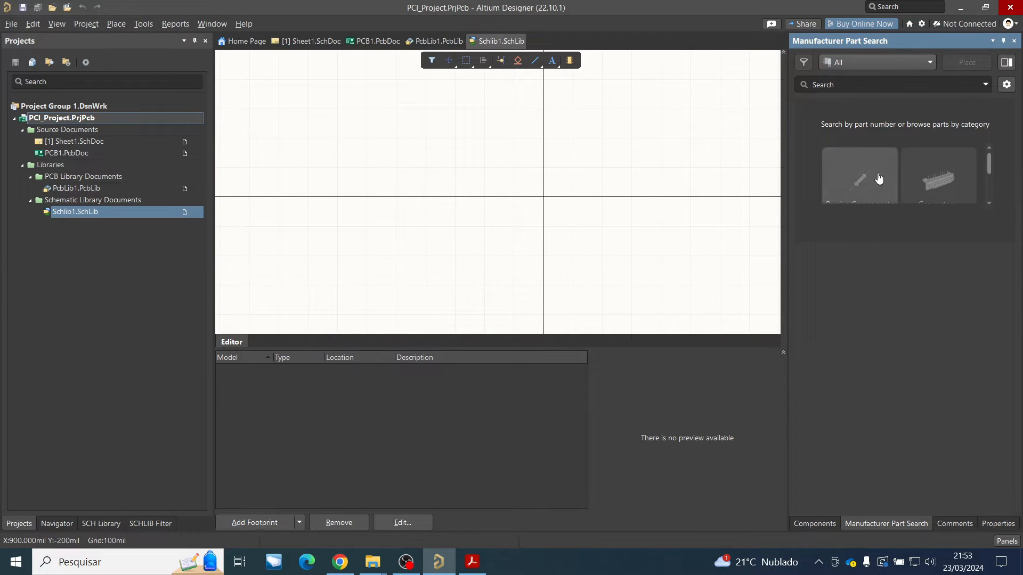
left_click(866, 86)
type("350-2038-2-ND")
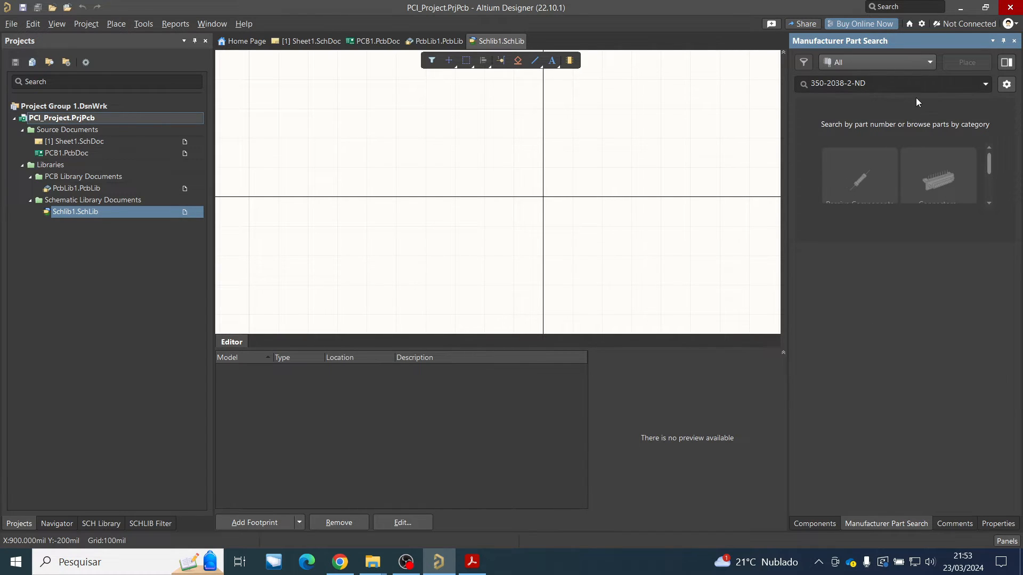
key("Return")
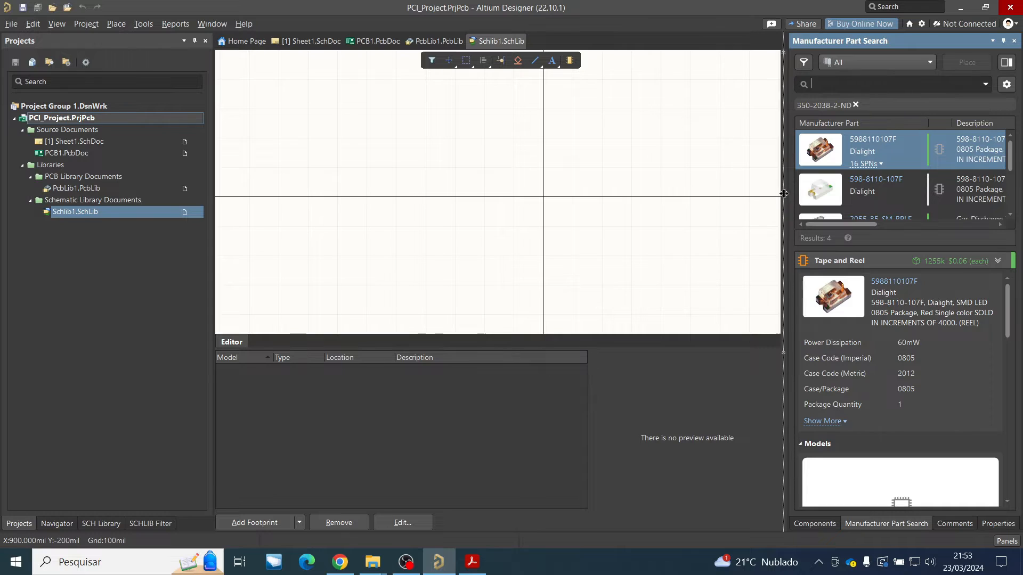
left_click_drag(786, 196, 781, 197)
left_click(878, 192)
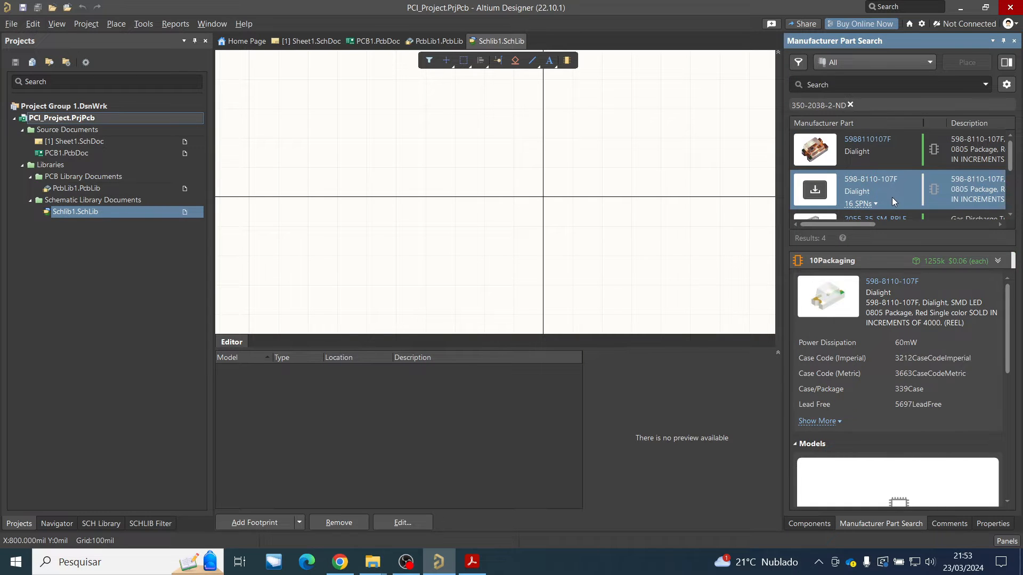
scroll(925, 416, "down", 3)
scroll(925, 416, "down", 3)
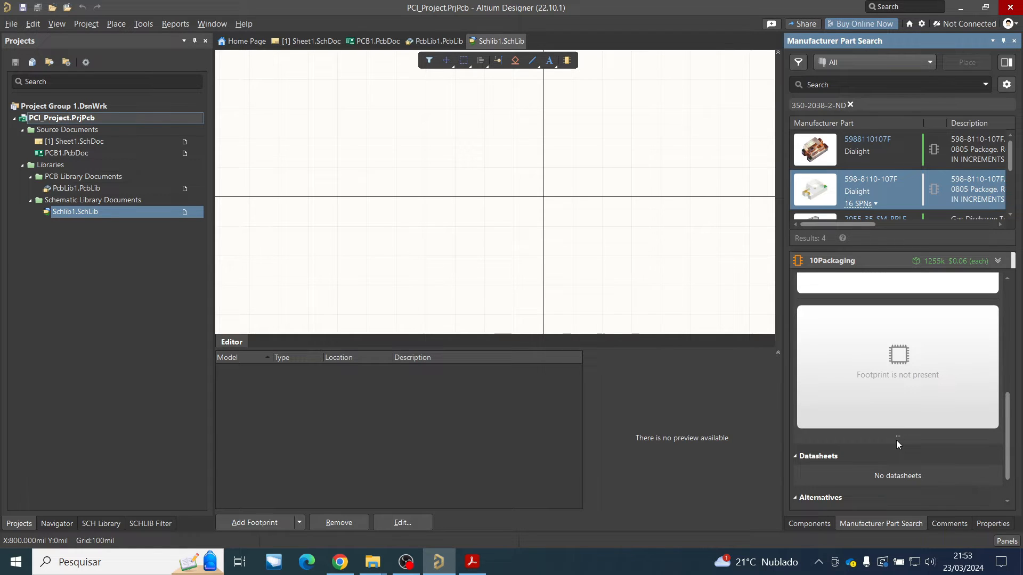
scroll(897, 443, "up", 3)
scroll(896, 445, "up", 1)
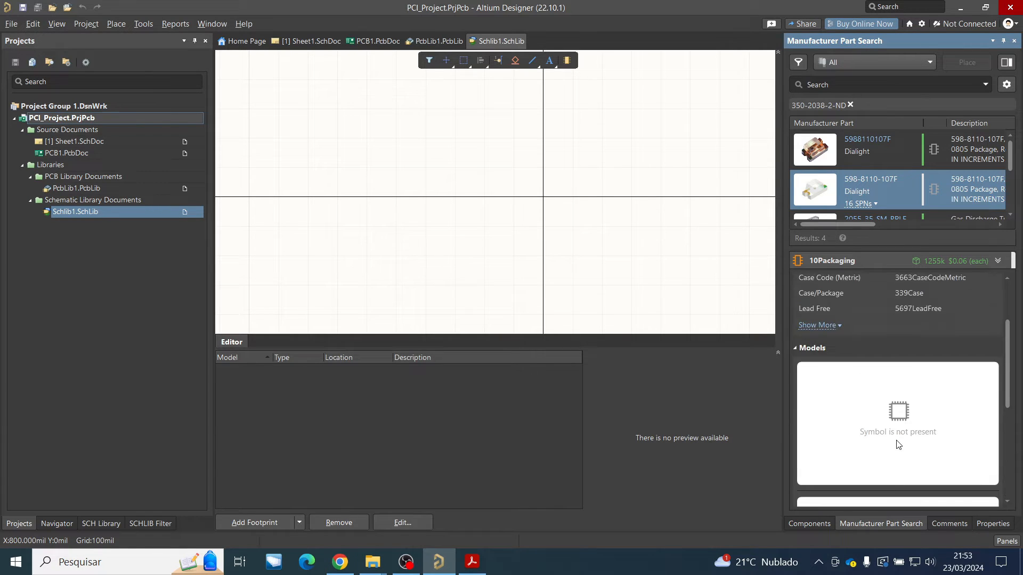
scroll(885, 413, "down", 4)
scroll(885, 412, "up", 3)
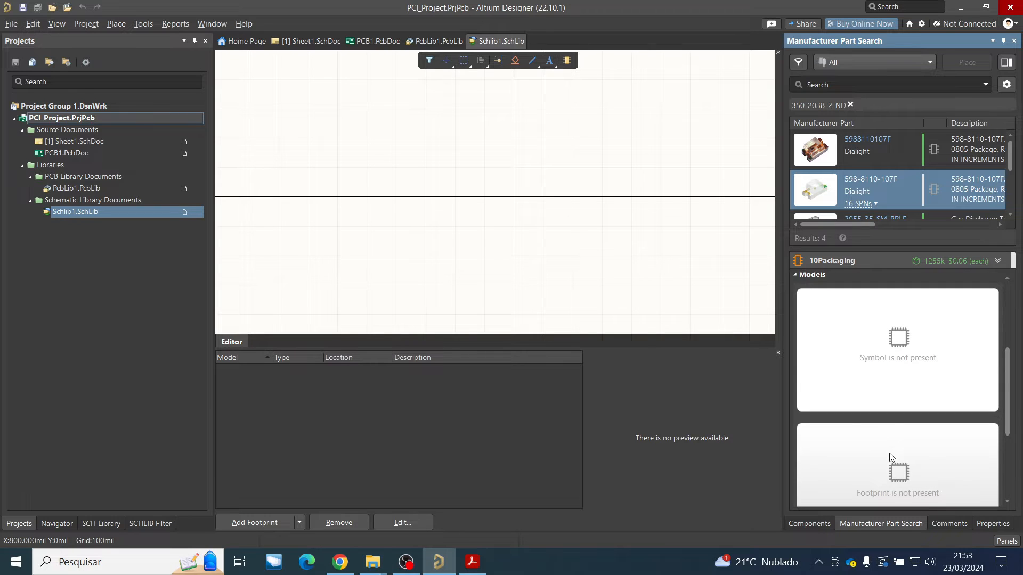
scroll(891, 460, "up", 1)
scroll(891, 460, "up", 2)
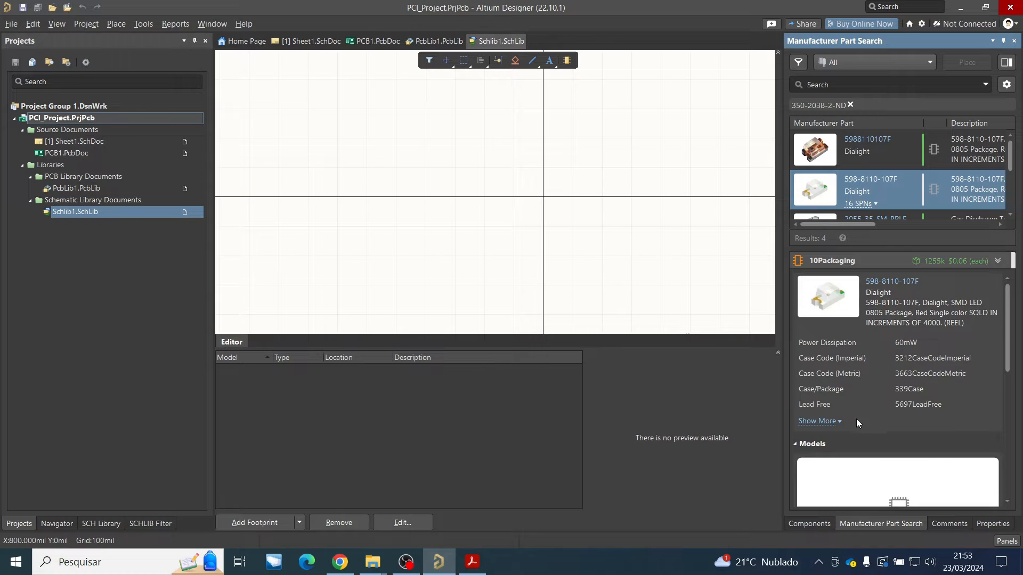
left_click(837, 428)
scroll(861, 402, "down", 3)
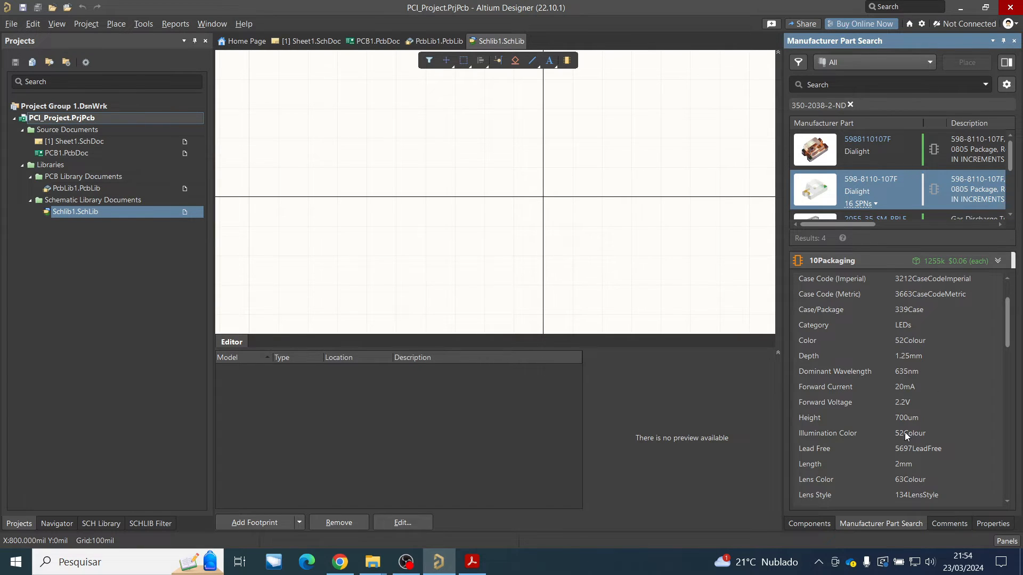
scroll(917, 434, "down", 3)
scroll(920, 451, "up", 5)
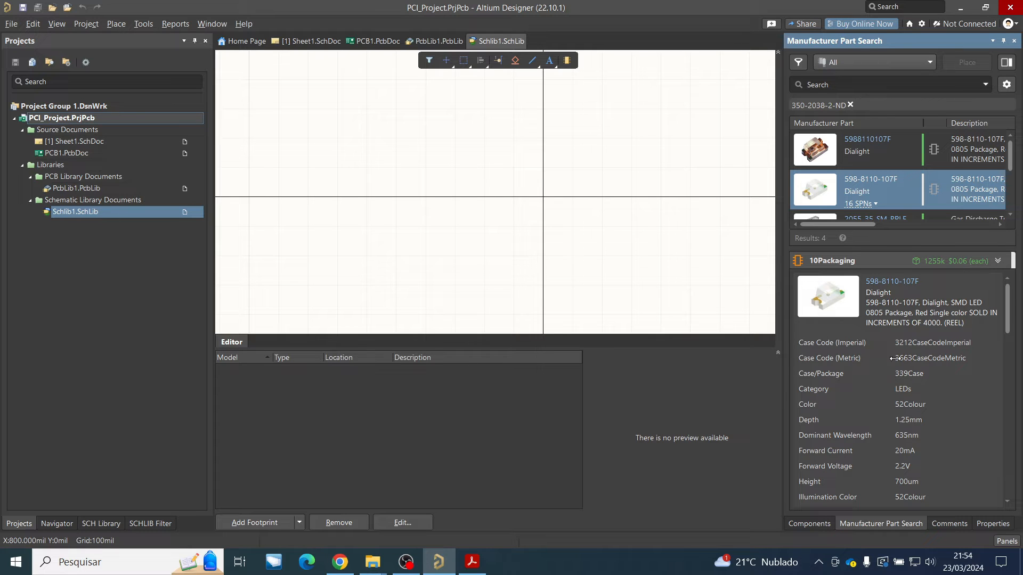
scroll(900, 465, "down", 5)
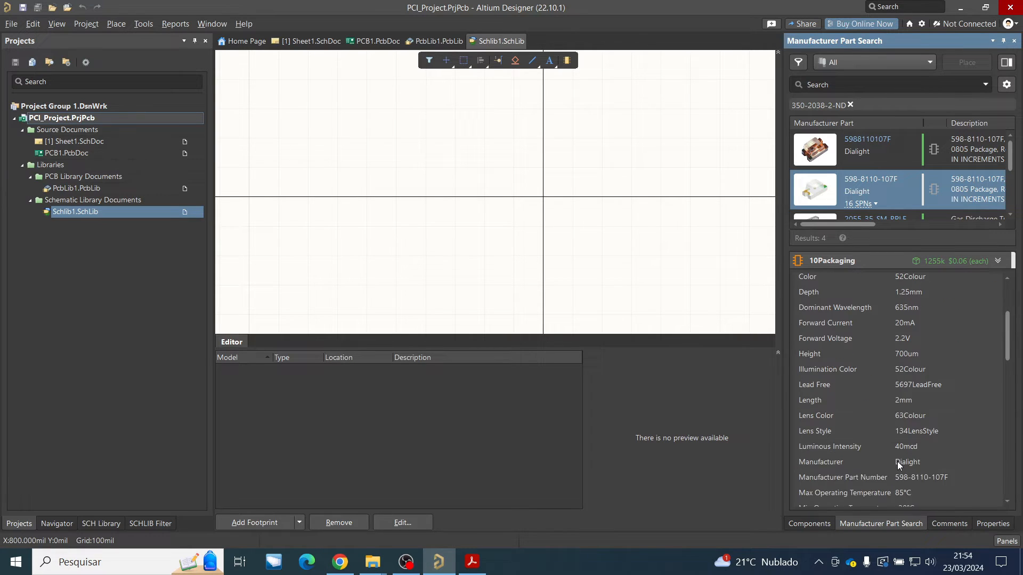
scroll(900, 465, "down", 3)
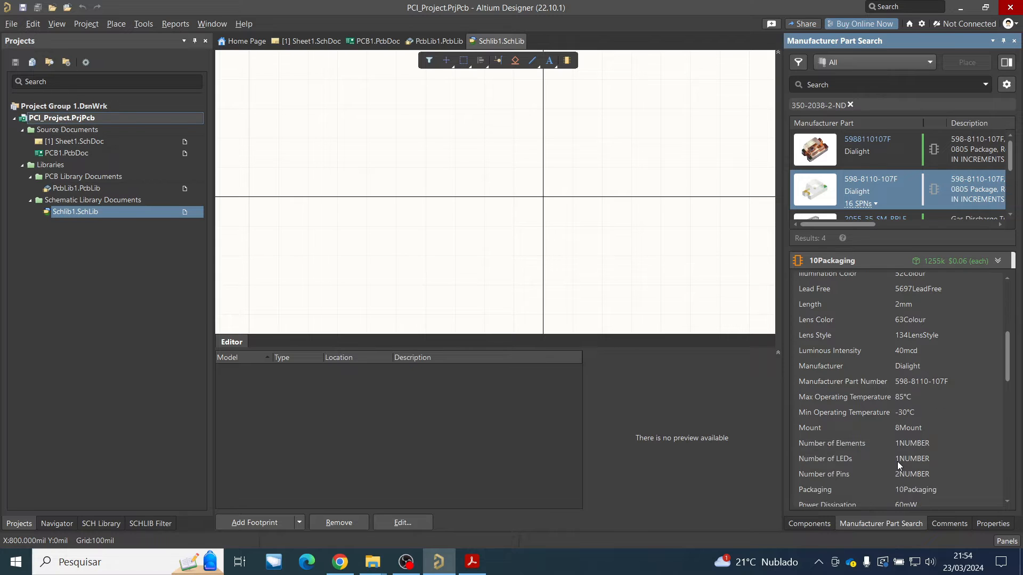
scroll(899, 465, "up", 6)
scroll(899, 465, "up", 1)
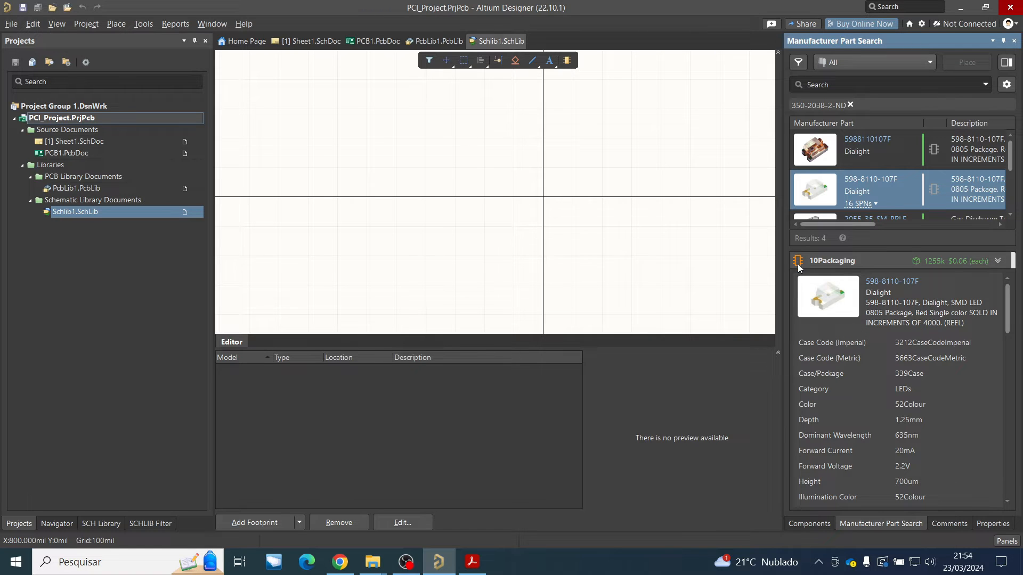
right_click(888, 193)
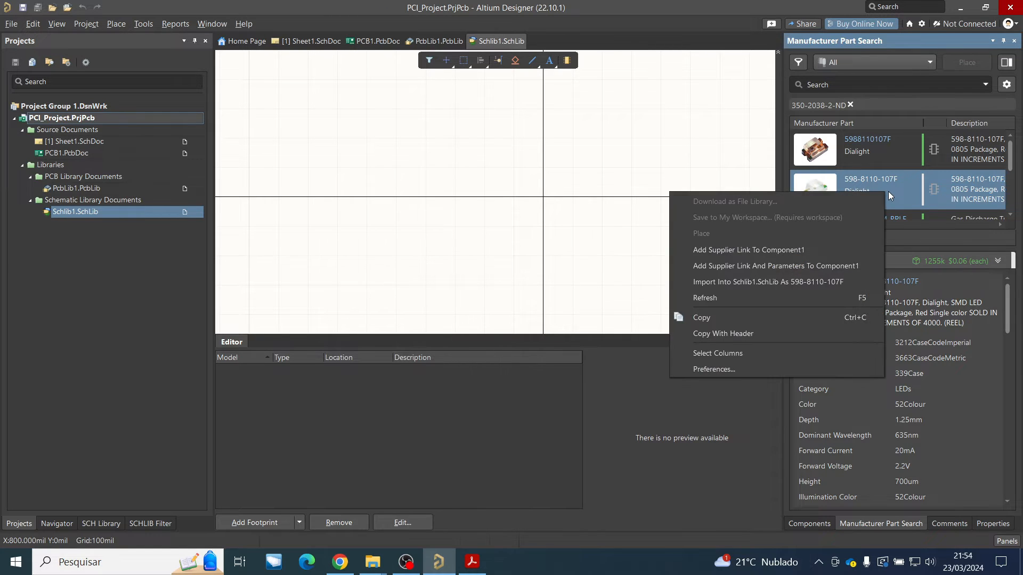
left_click(753, 282)
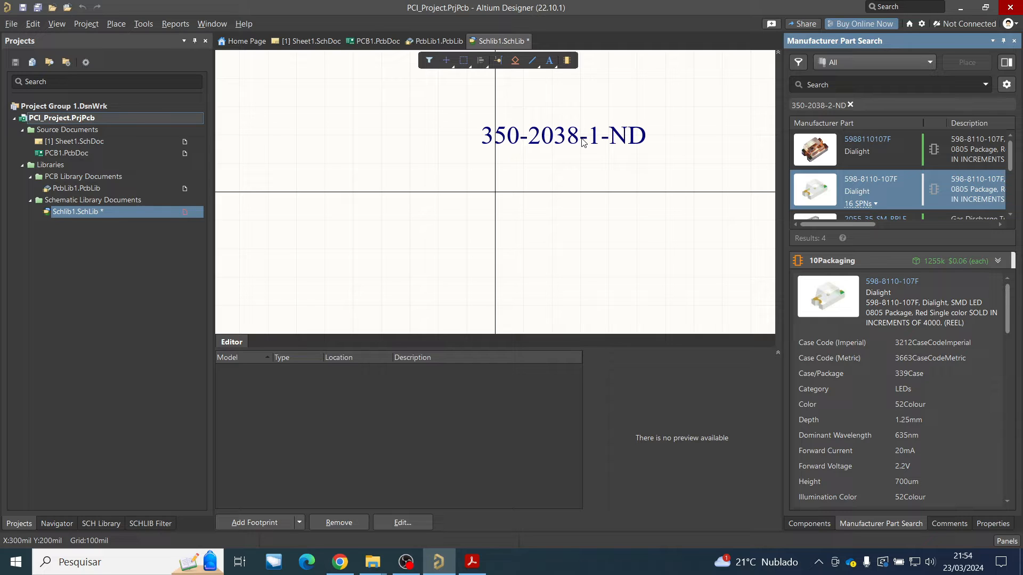
left_click(96, 525)
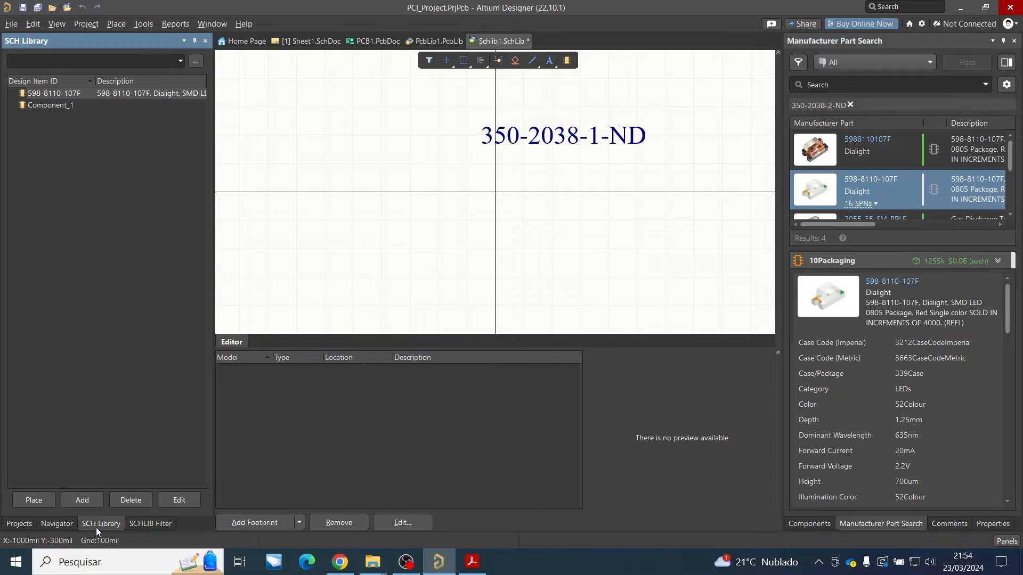
left_click(105, 96)
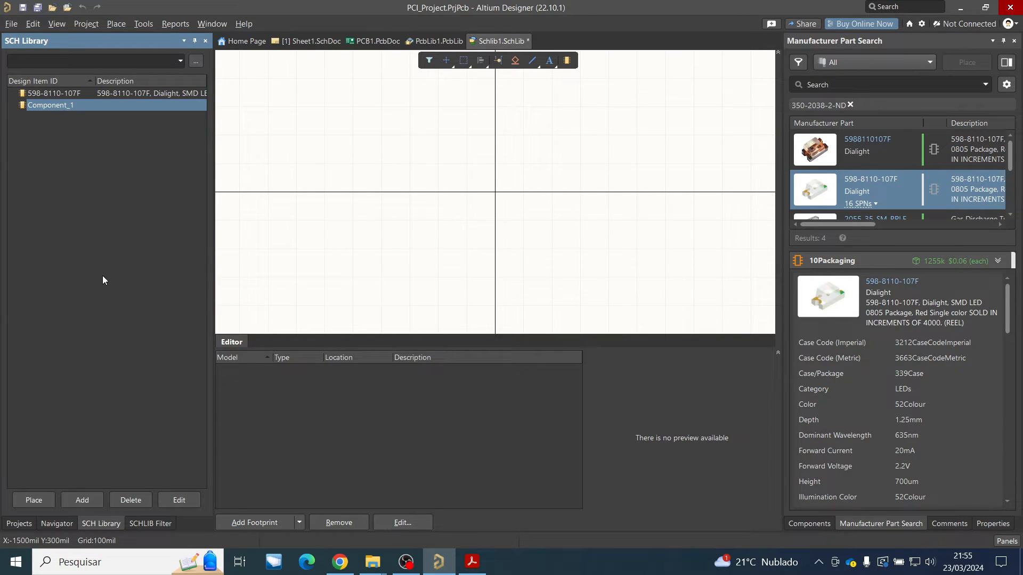
left_click(123, 498)
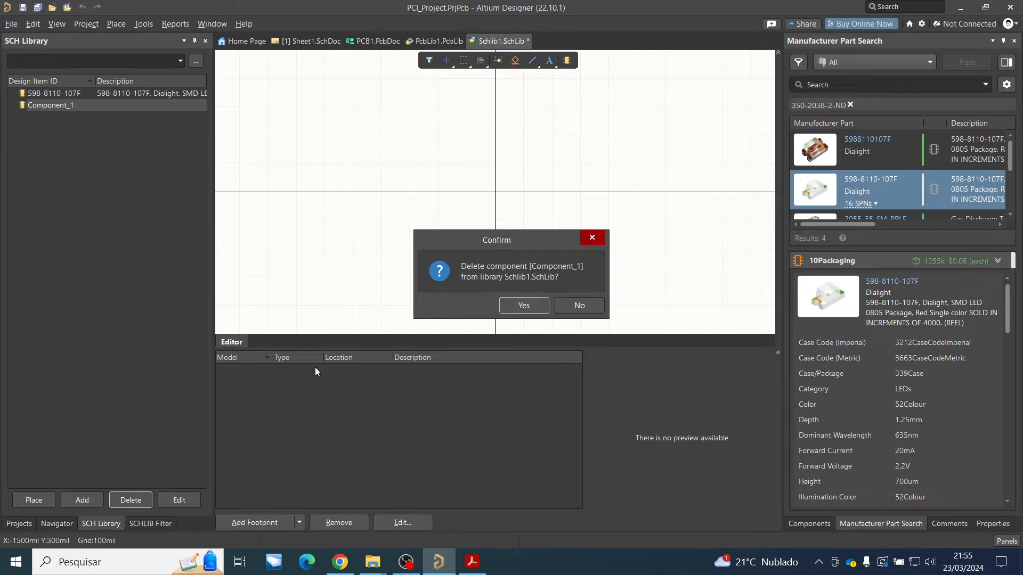
left_click(511, 306)
left_click(75, 95)
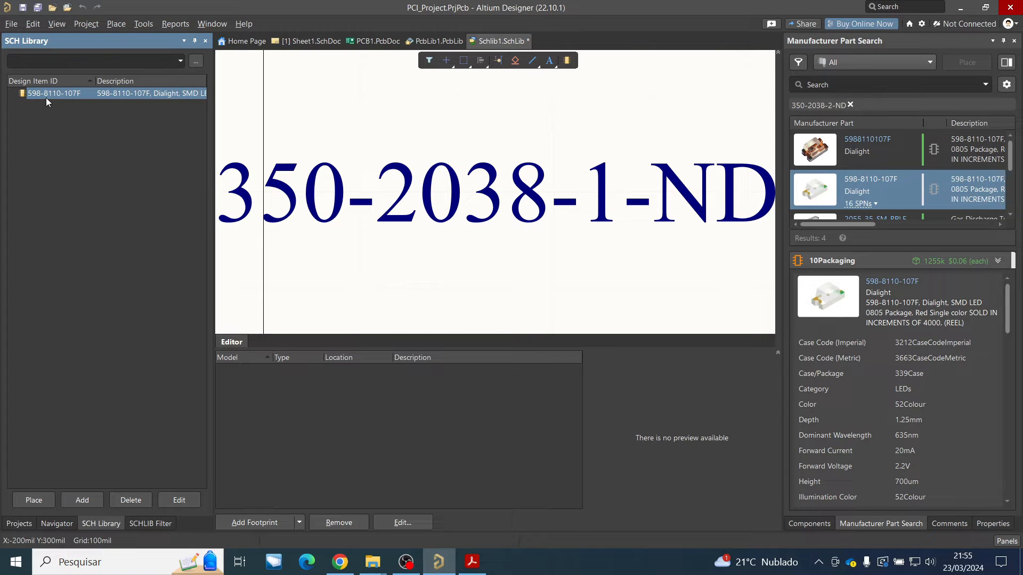
left_click(511, 154)
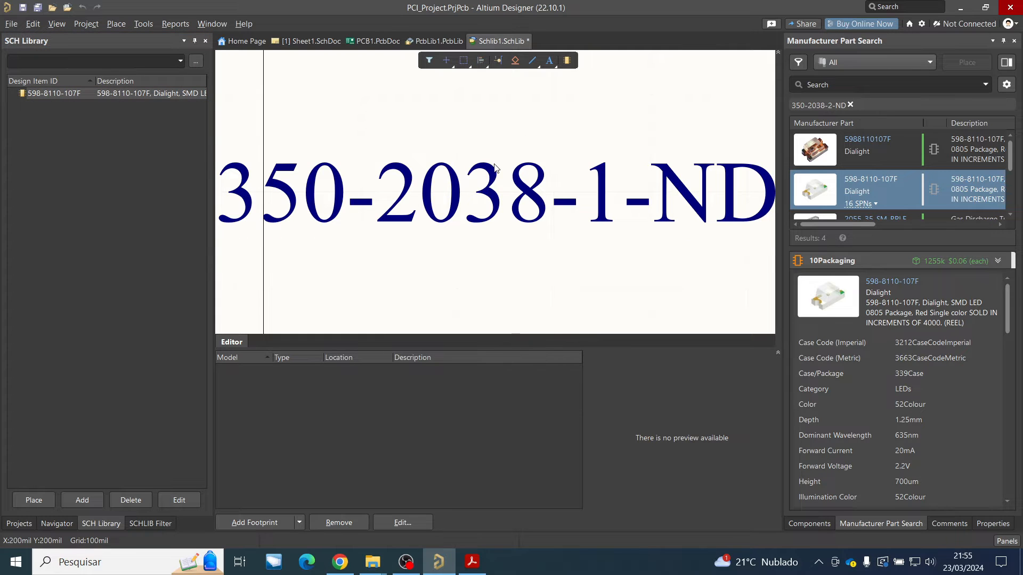
scroll(565, 118, "down", 3, "ctrl")
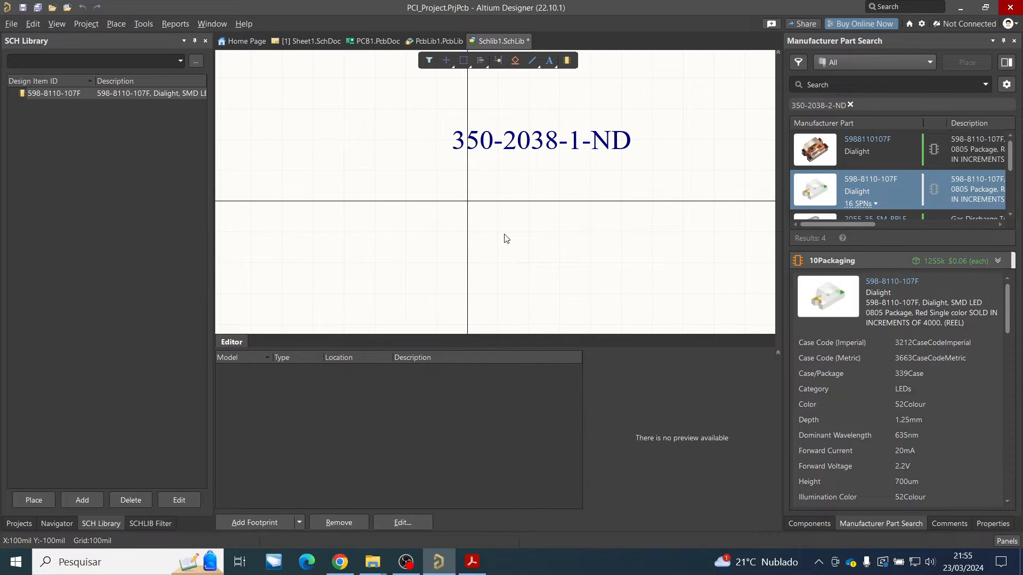
left_click(551, 143)
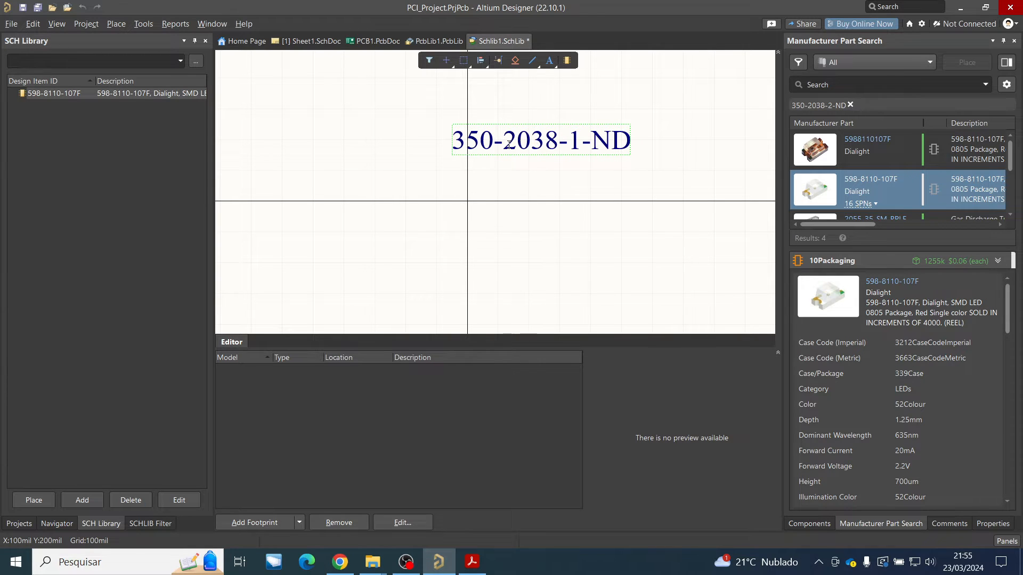
double_click(509, 143)
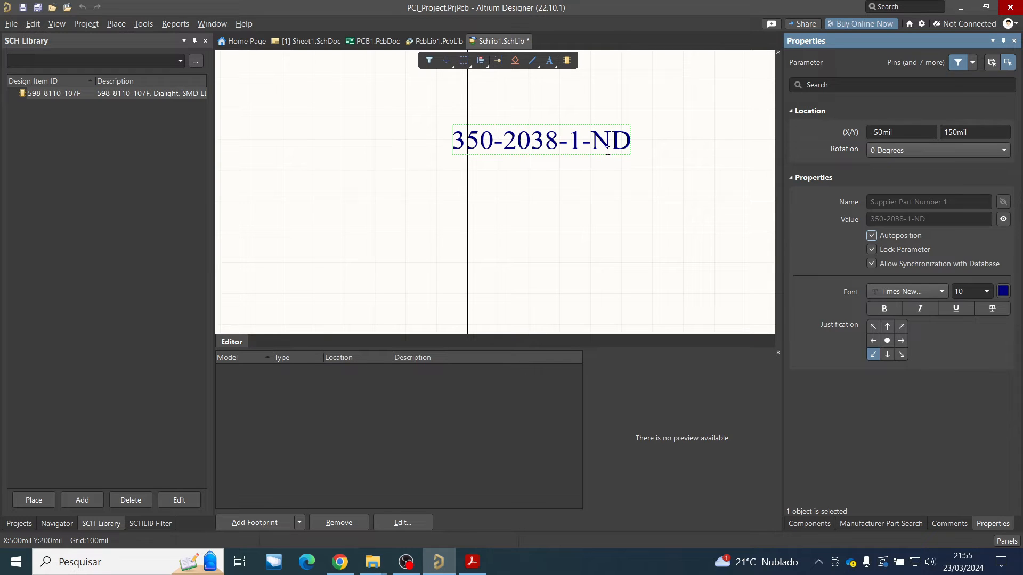
left_click(651, 174)
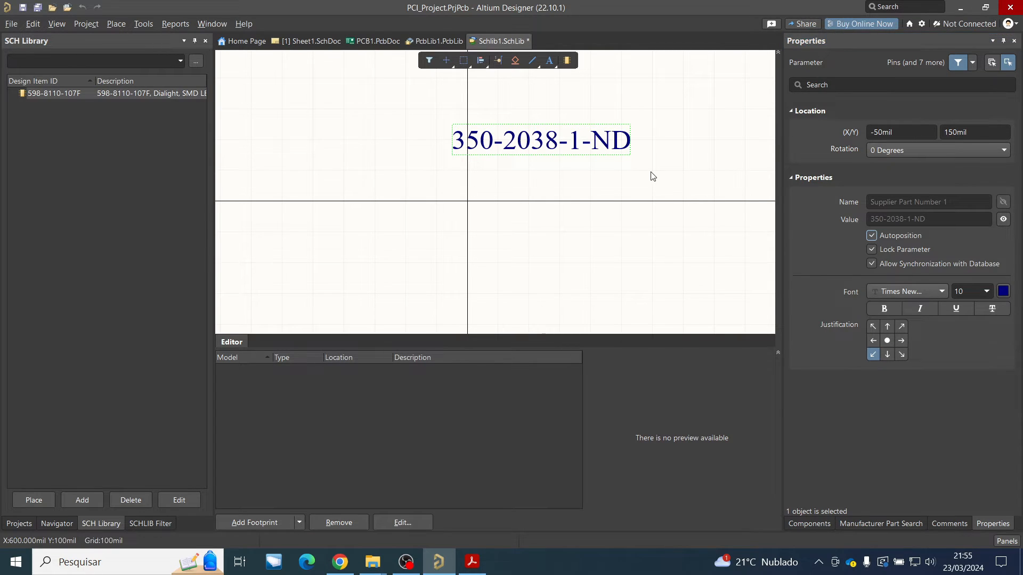
left_click(597, 149)
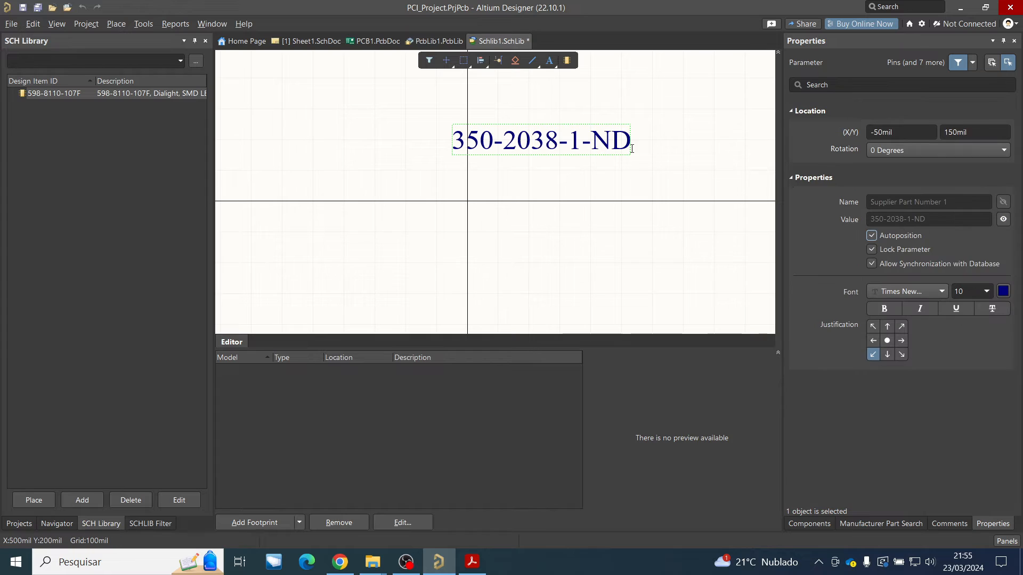
left_click(1003, 221)
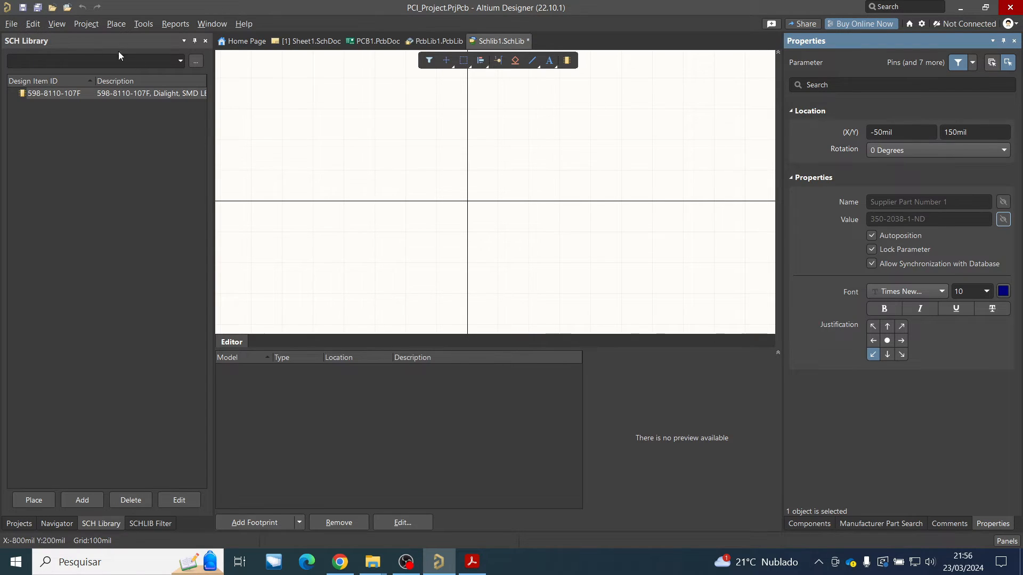
Place one pin on the horizontal axis, left of the origin, at X -200 mil, Y 0 mil, rotated to 180 degrees
left_click(107, 26)
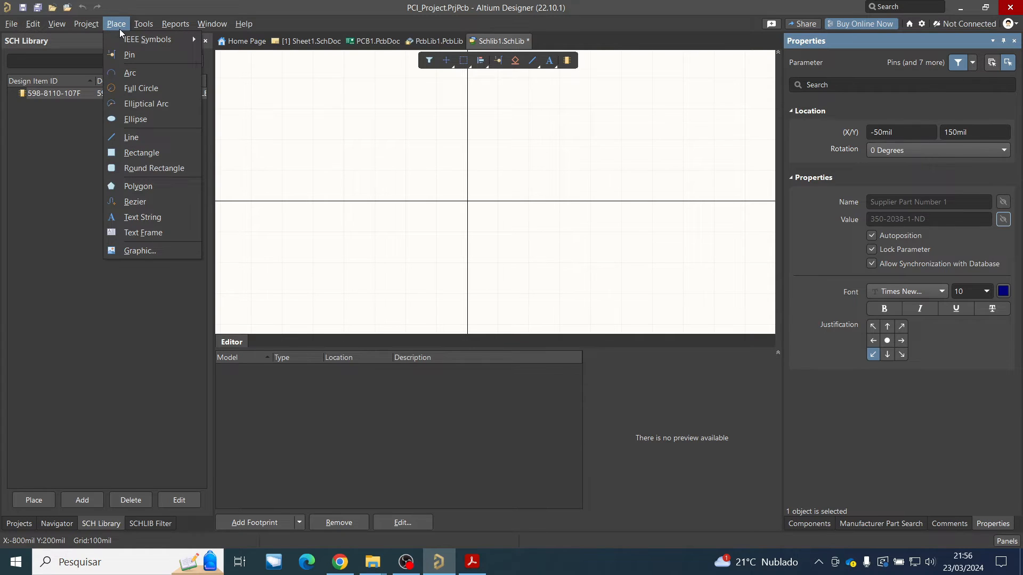
left_click(150, 57)
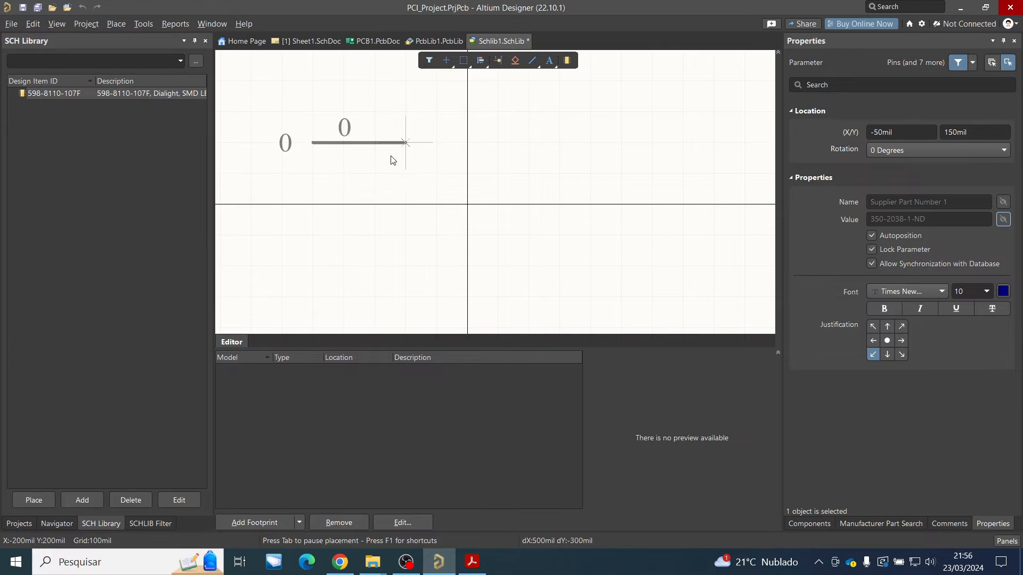
key("y")
key("space")
key("space")
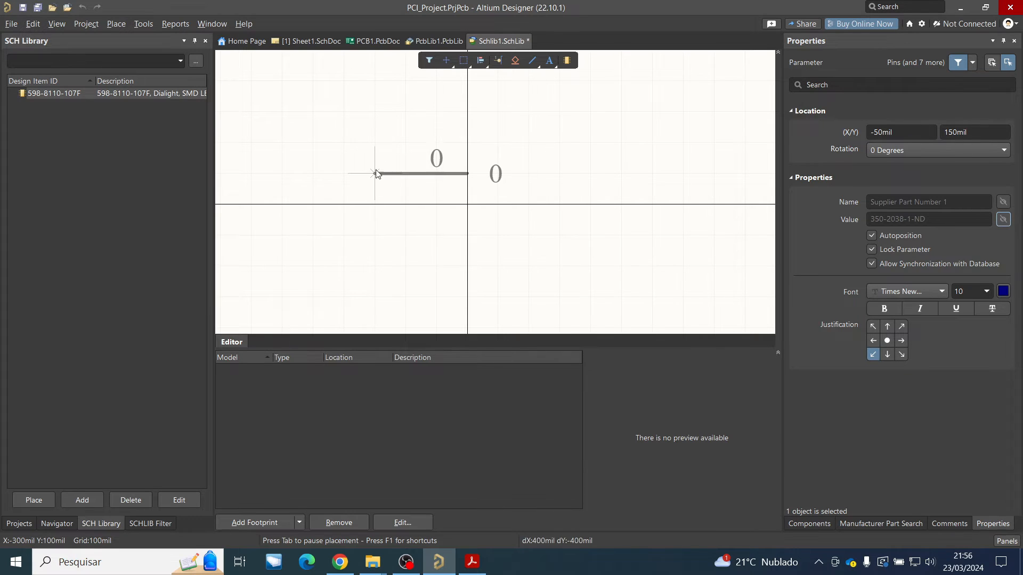
left_click(323, 207)
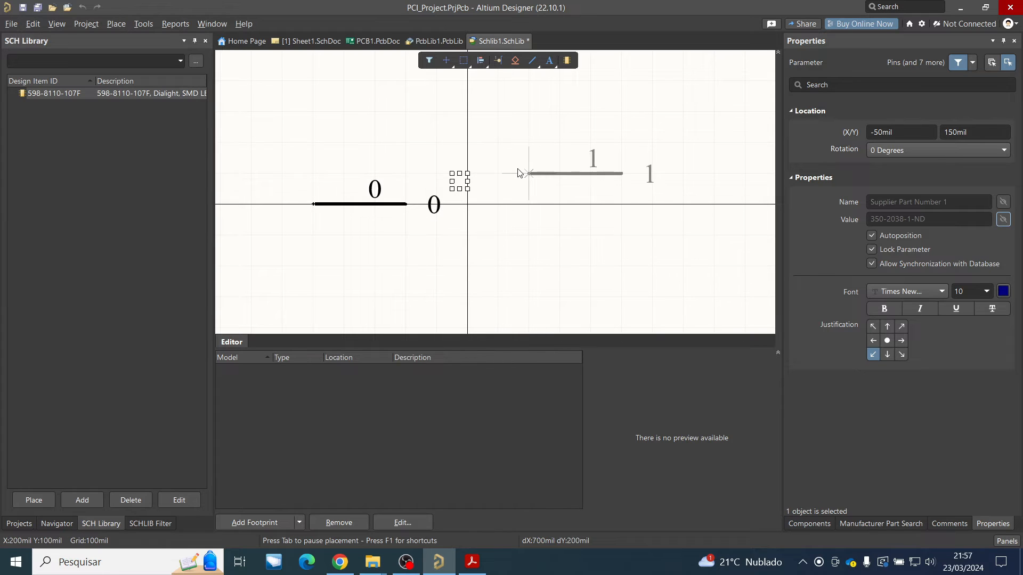
key("Escape")
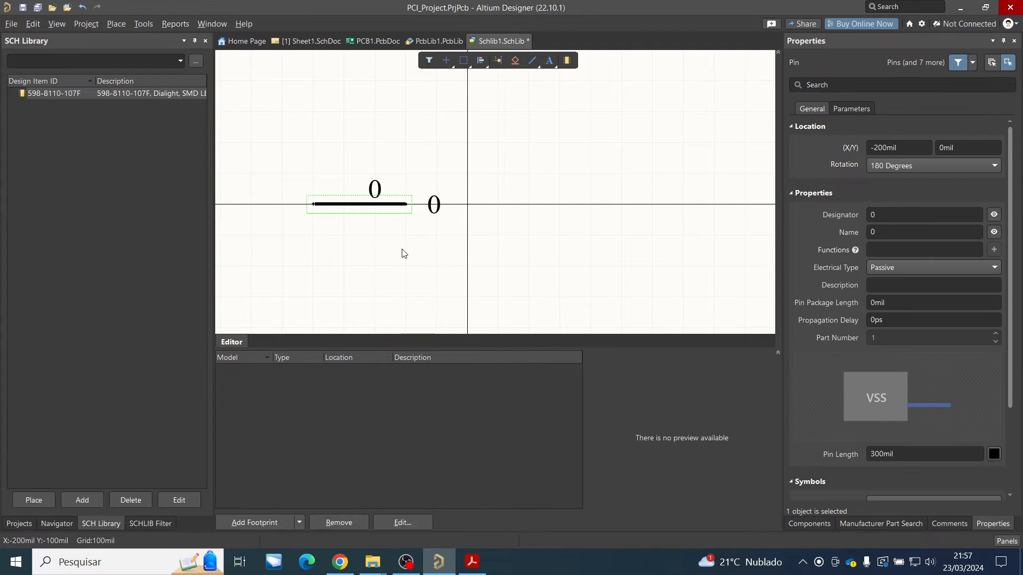
Set the placed pin's designator to 1
left_click(318, 207)
left_click(381, 239)
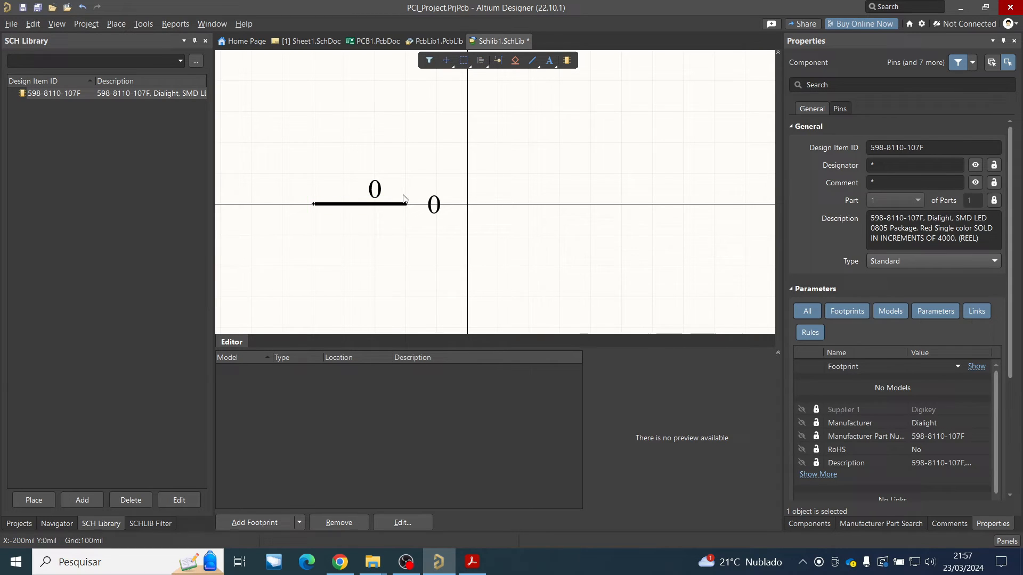
left_click(373, 204)
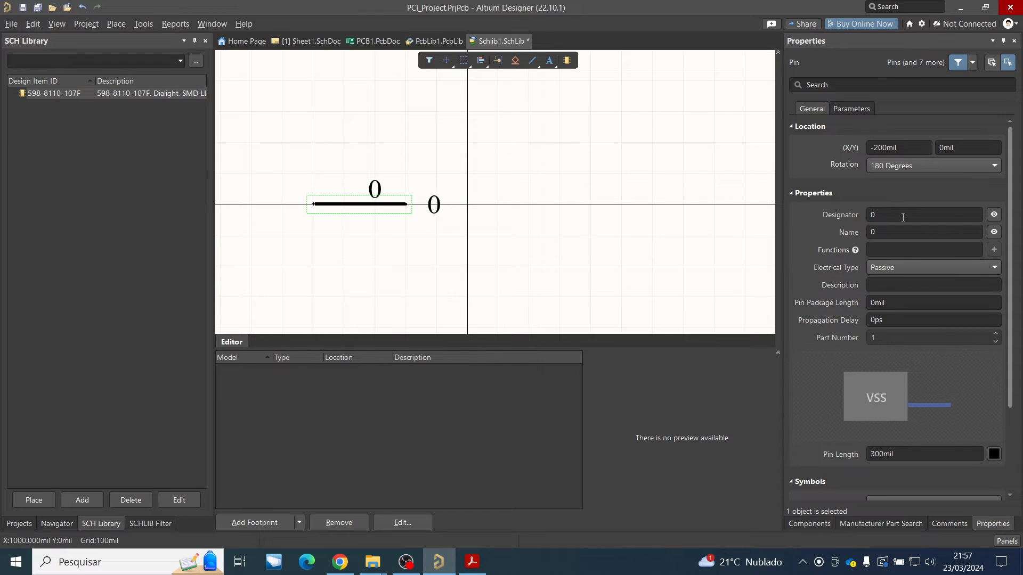
left_click(876, 216)
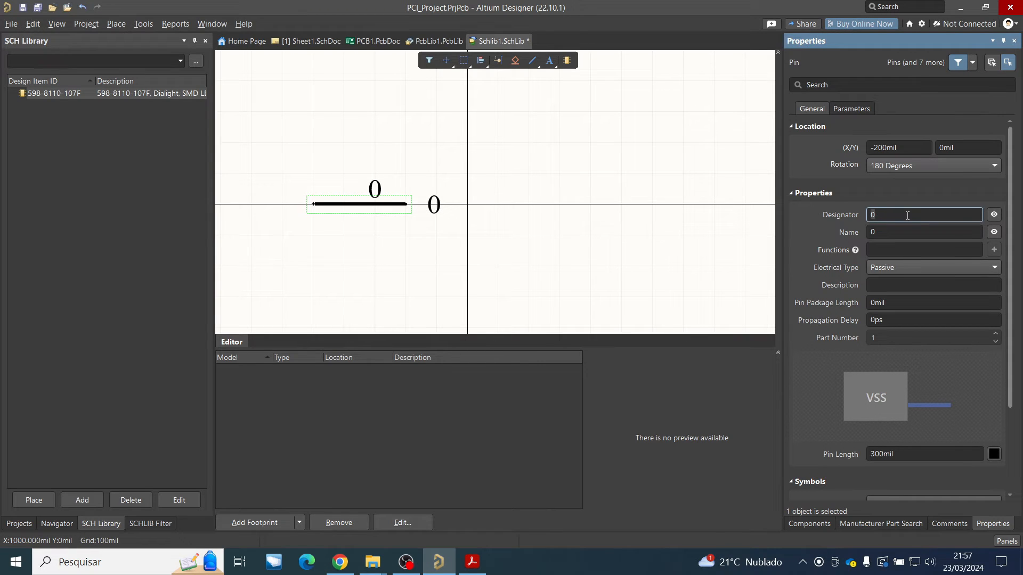
type("1")
Hide the name of pin 1 on the symbol and deselect the pin
left_click(901, 230)
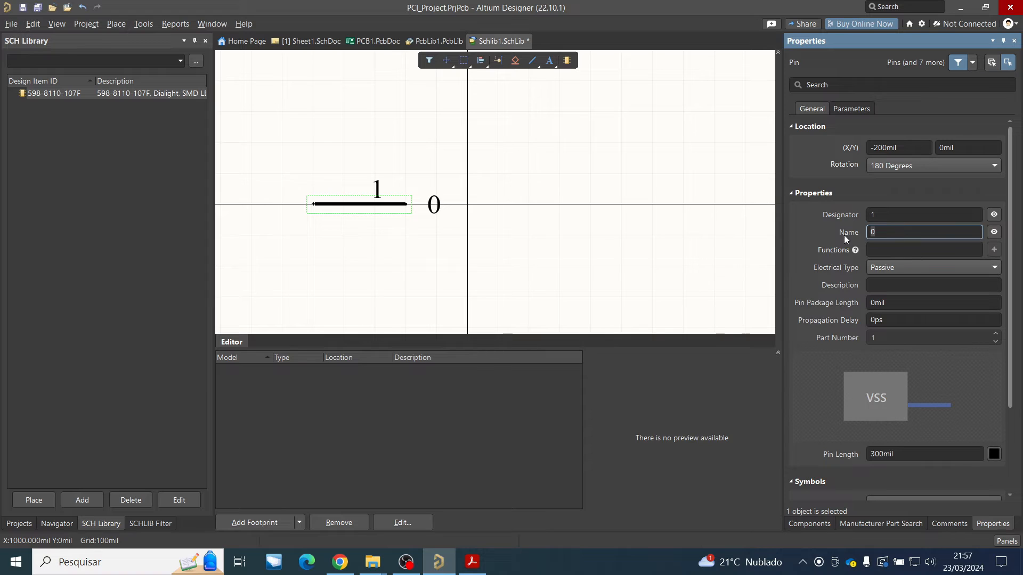
left_click(440, 216)
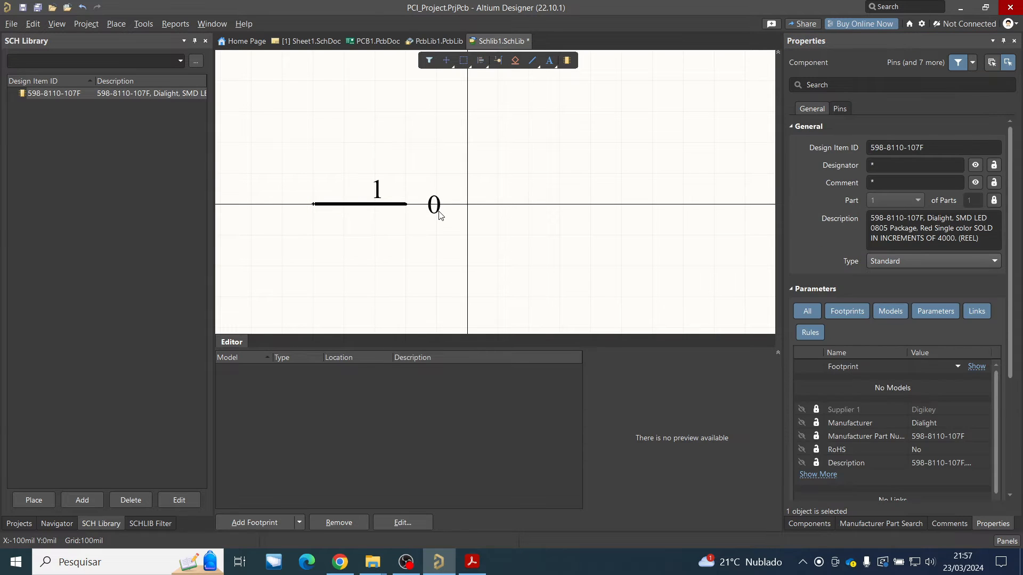
left_click(405, 207)
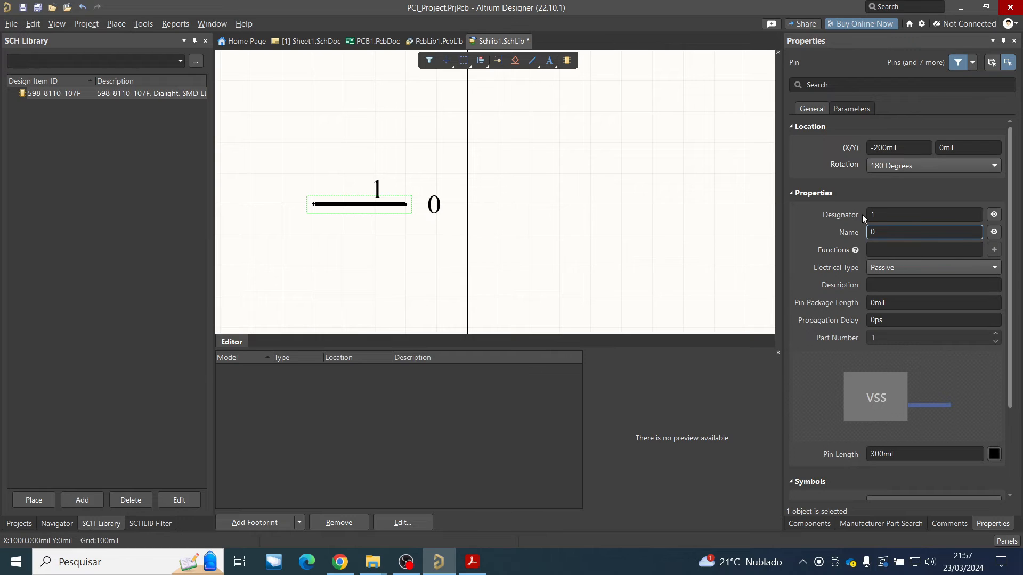
left_click(994, 233)
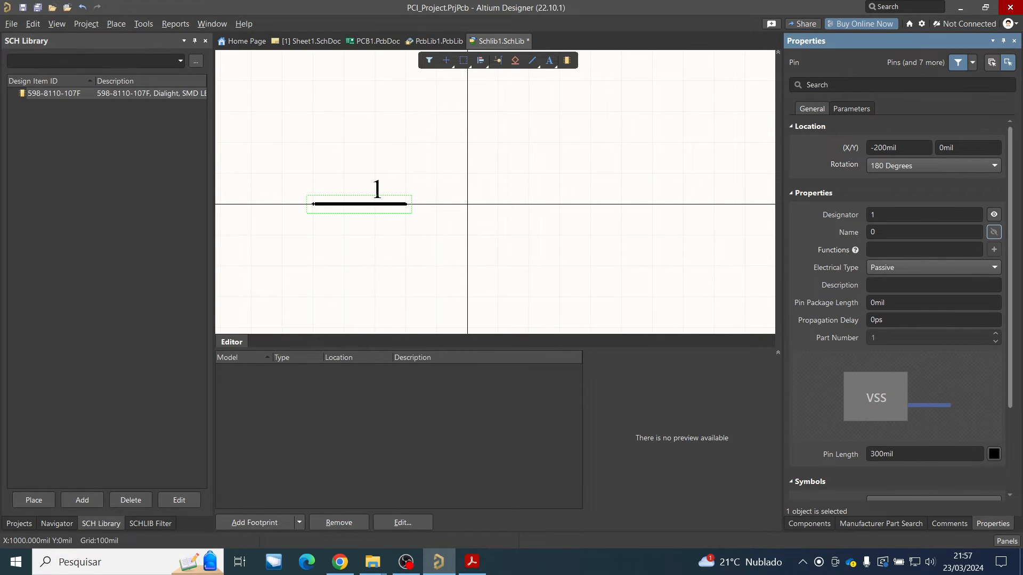
left_click(389, 283)
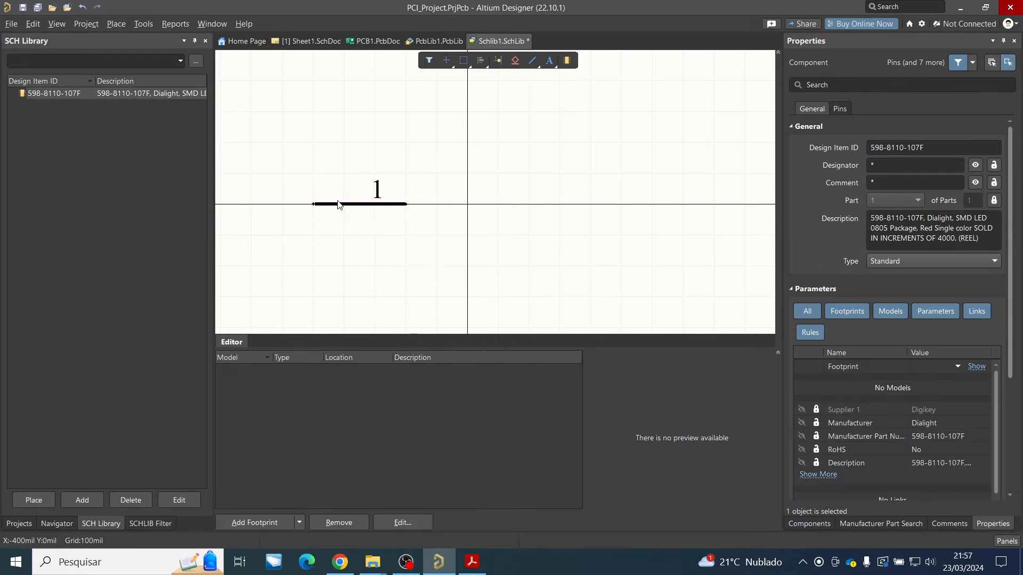
left_click(341, 207)
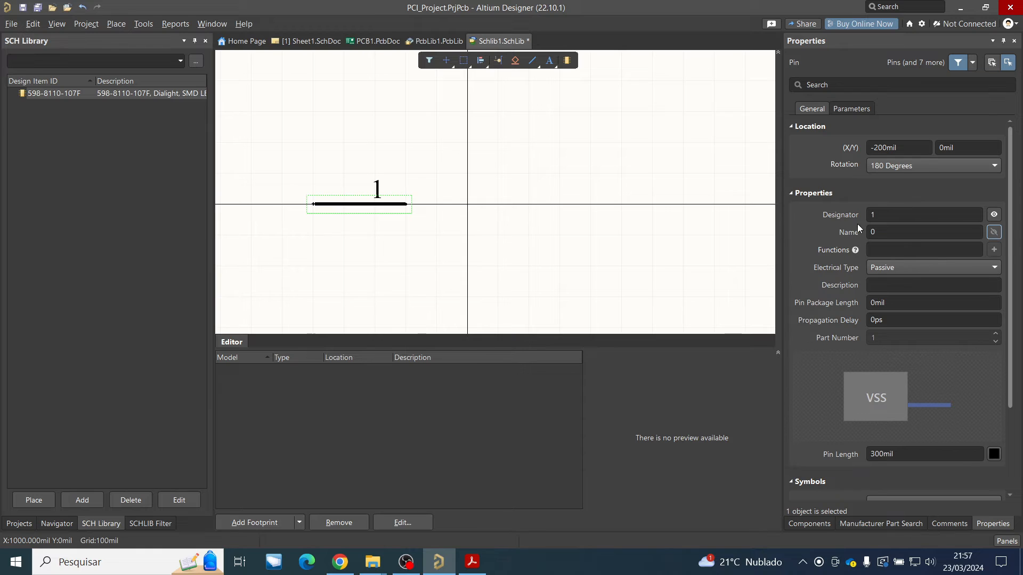
left_click(491, 237)
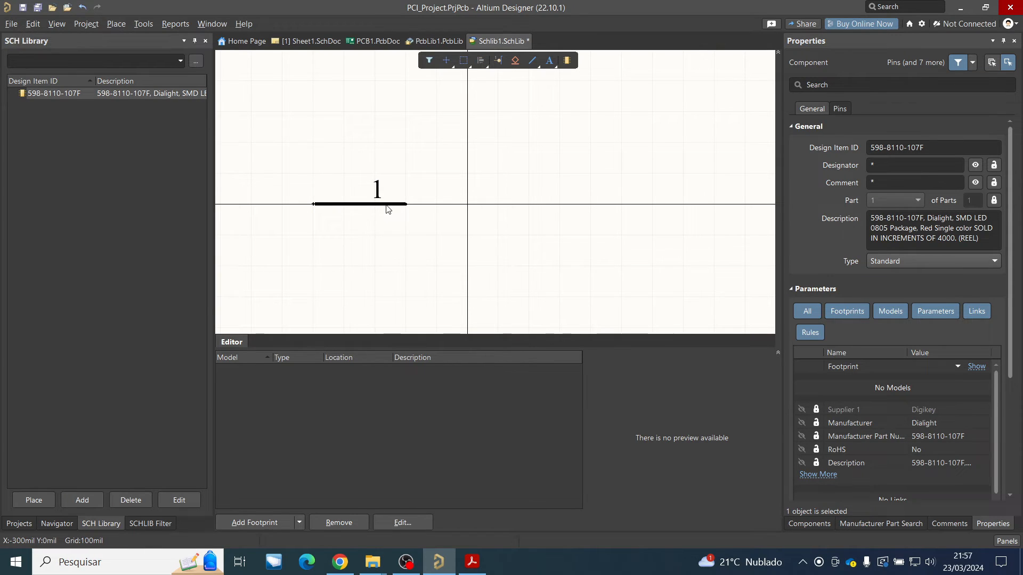
Place a second pin on the horizontal axis, right of the origin, at X 200 mil, Y 0 mil, with 0 degrees rotation
left_click(119, 25)
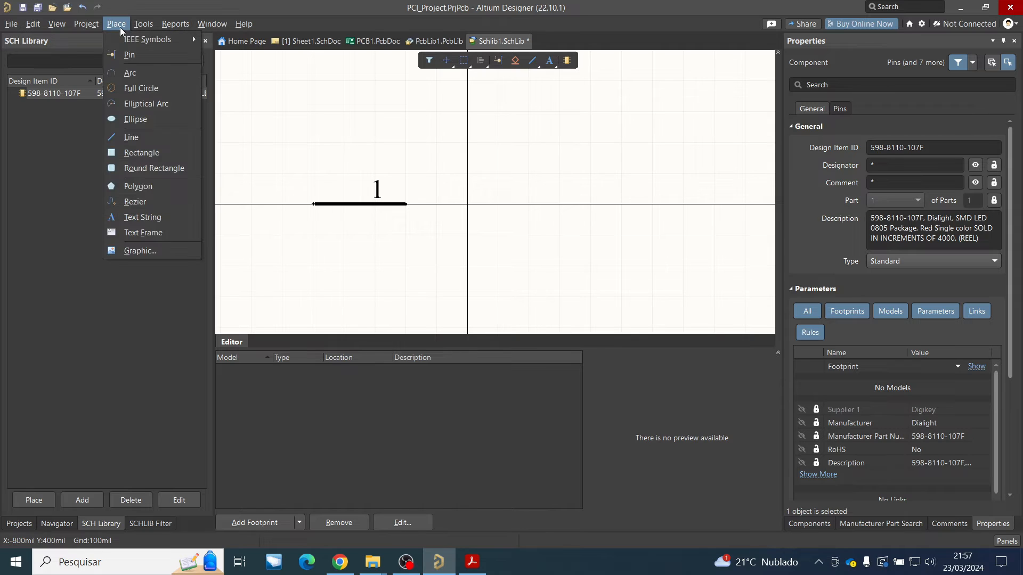
left_click(151, 58)
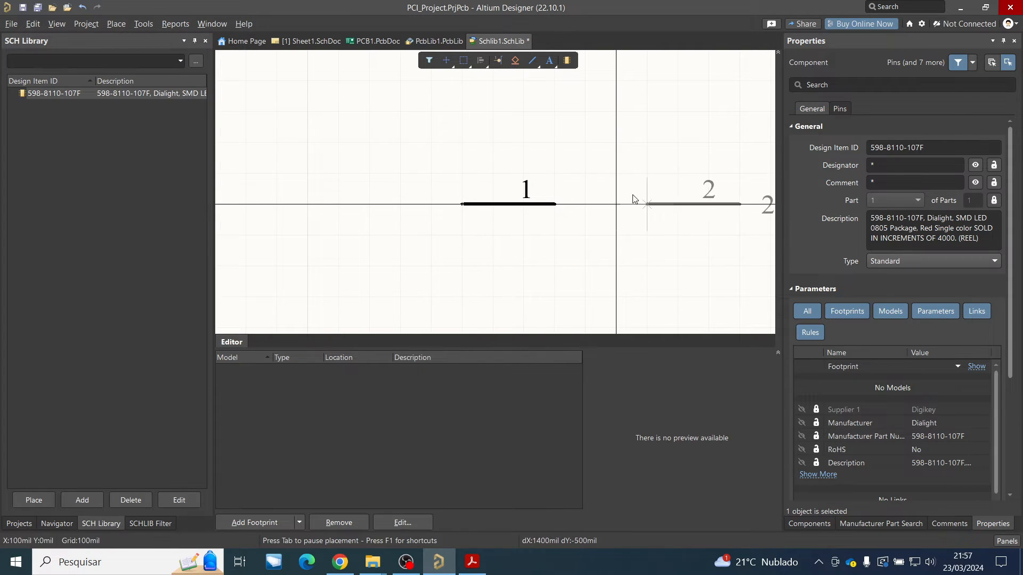
key("space")
key("space")
key("space")
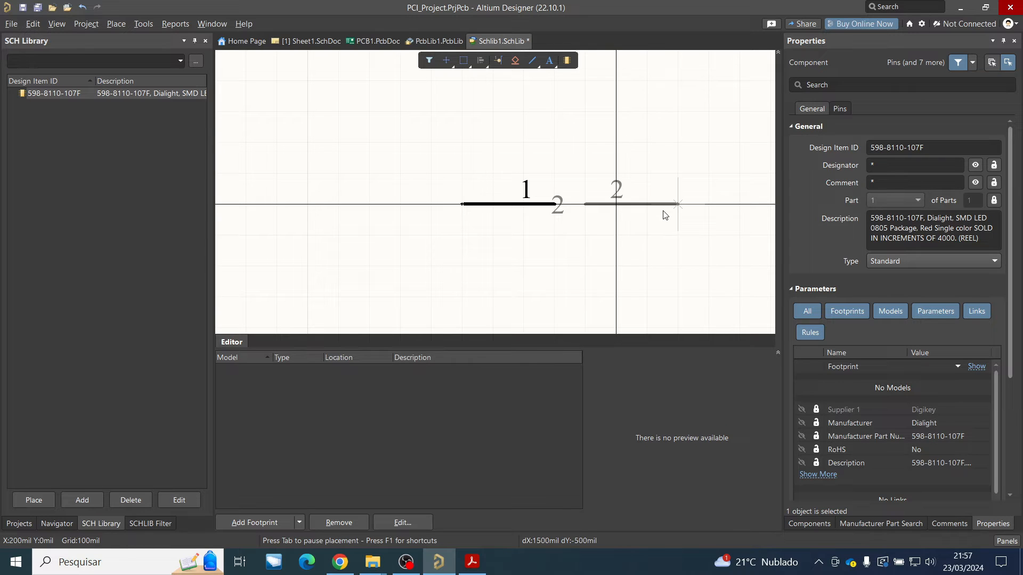
key("space")
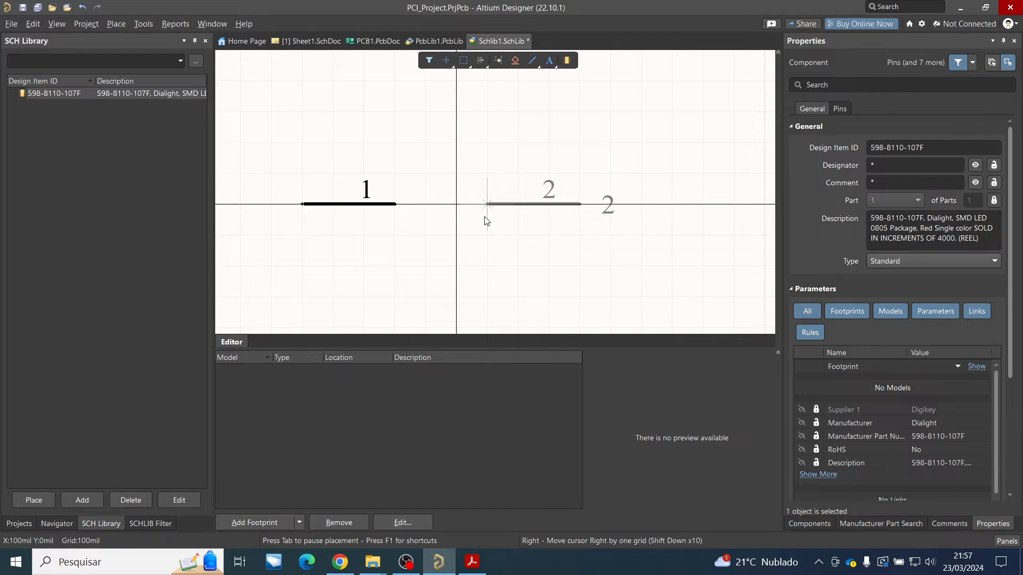
key("space")
key("space")
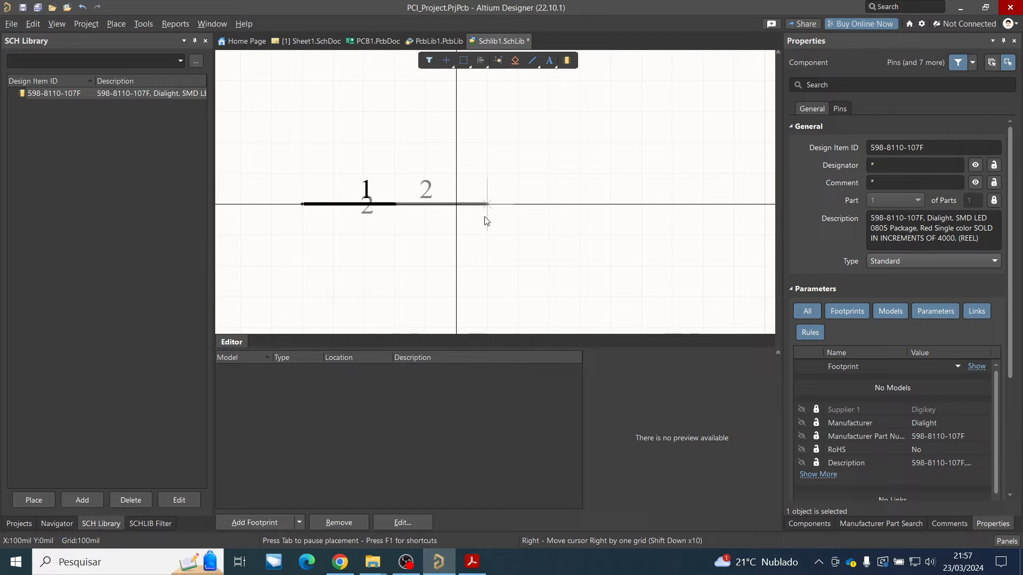
left_click(620, 218)
right_click(610, 235)
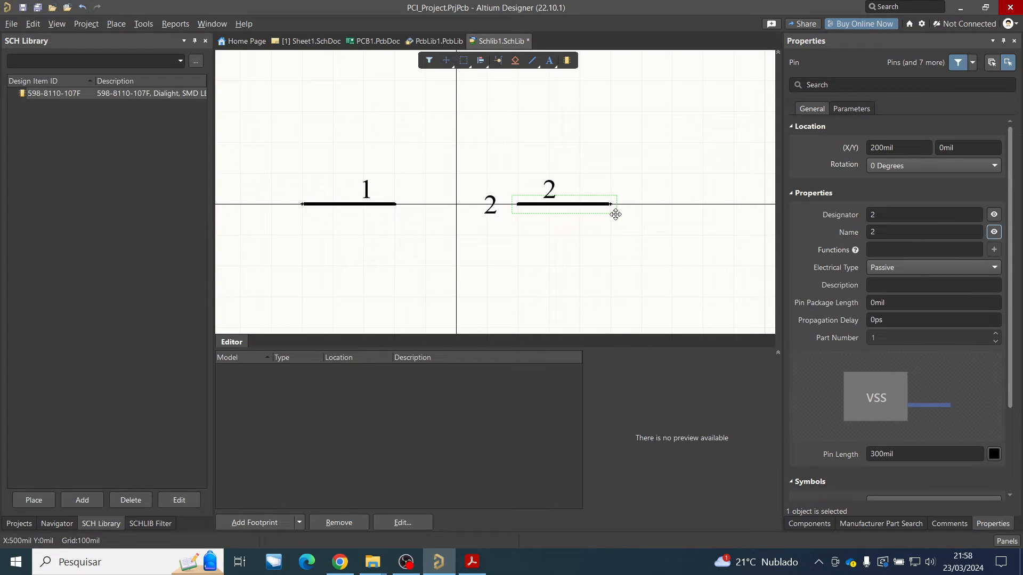
left_click(560, 253)
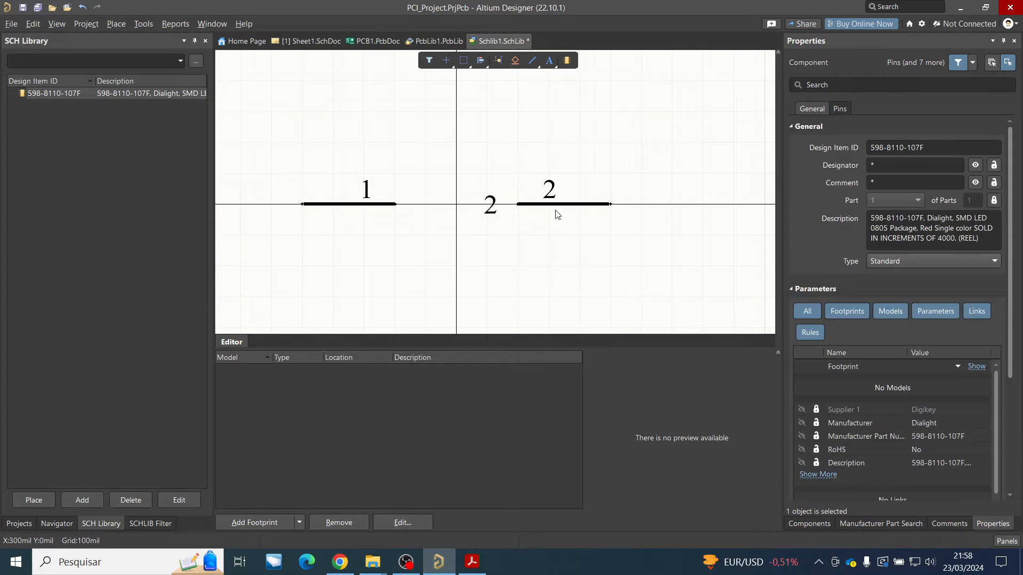
Hide the name of pin 2 on the symbol and deselect the pin
left_click(566, 207)
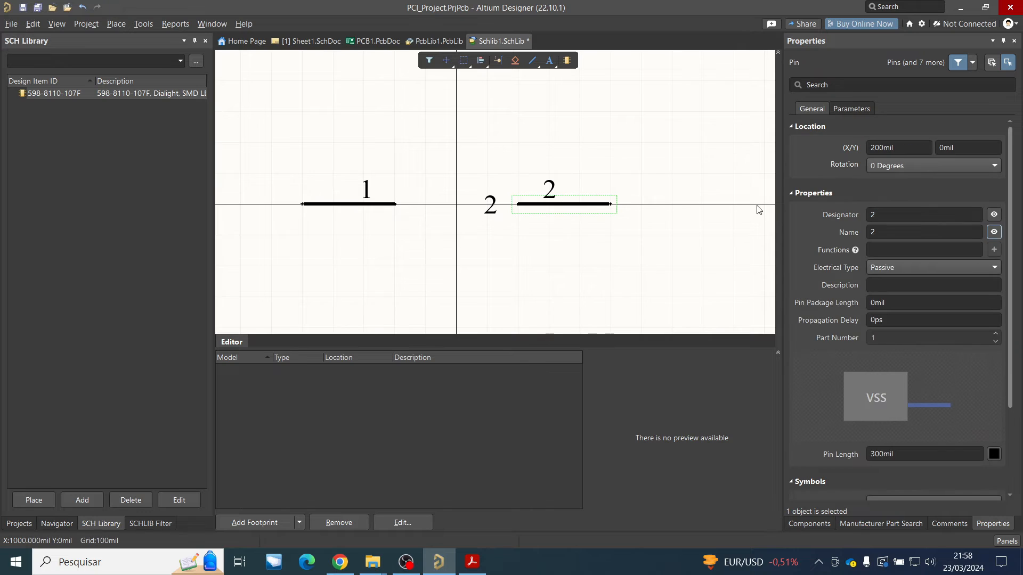
left_click(994, 232)
left_click(560, 265)
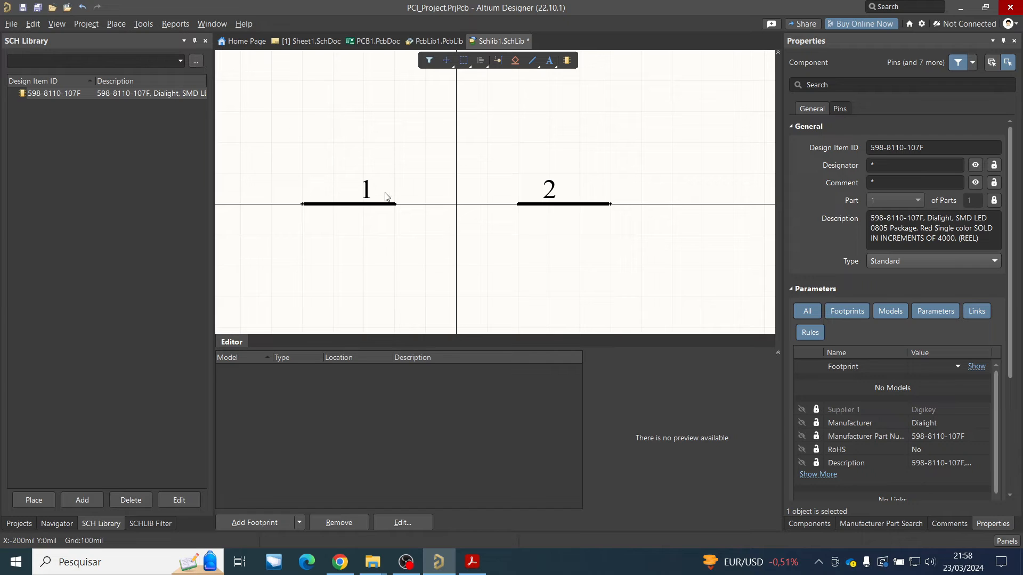
Draw a line along the horizontal axis joining the two pins, from X -200 mil to X 200 mil at Y 0 mil
left_click(110, 27)
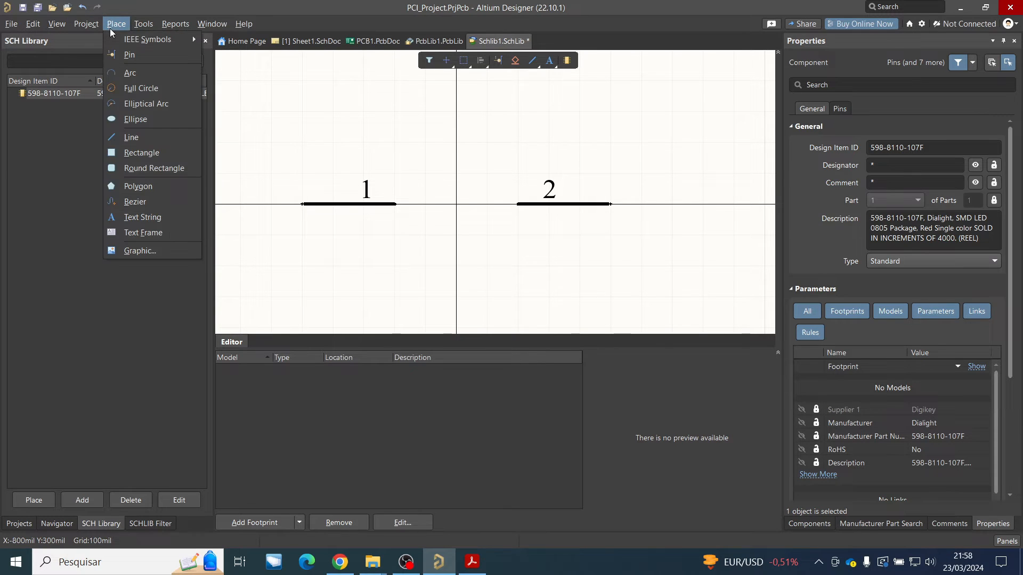
left_click(149, 134)
left_click(399, 205)
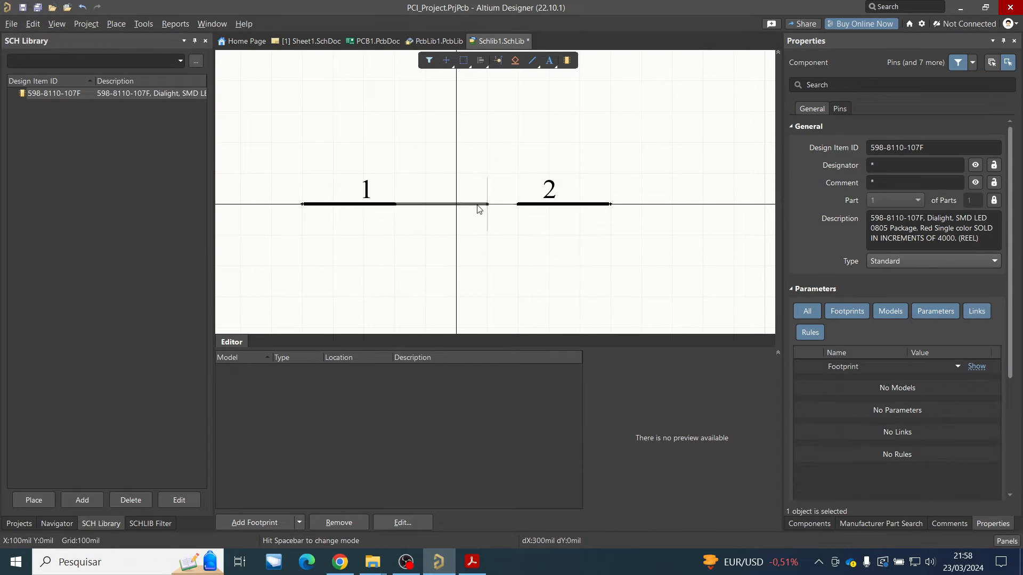
left_click(516, 208)
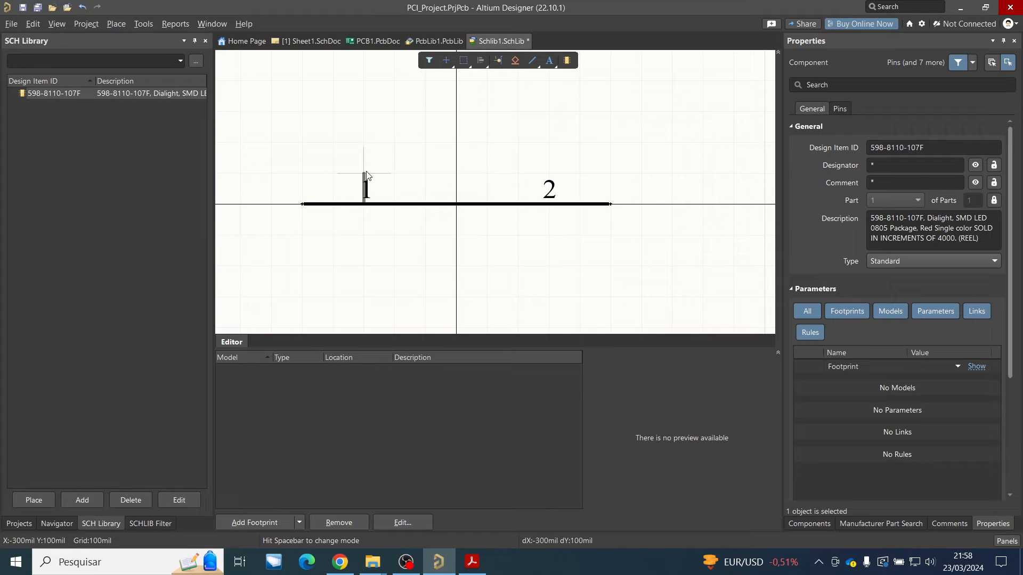
left_click(456, 204)
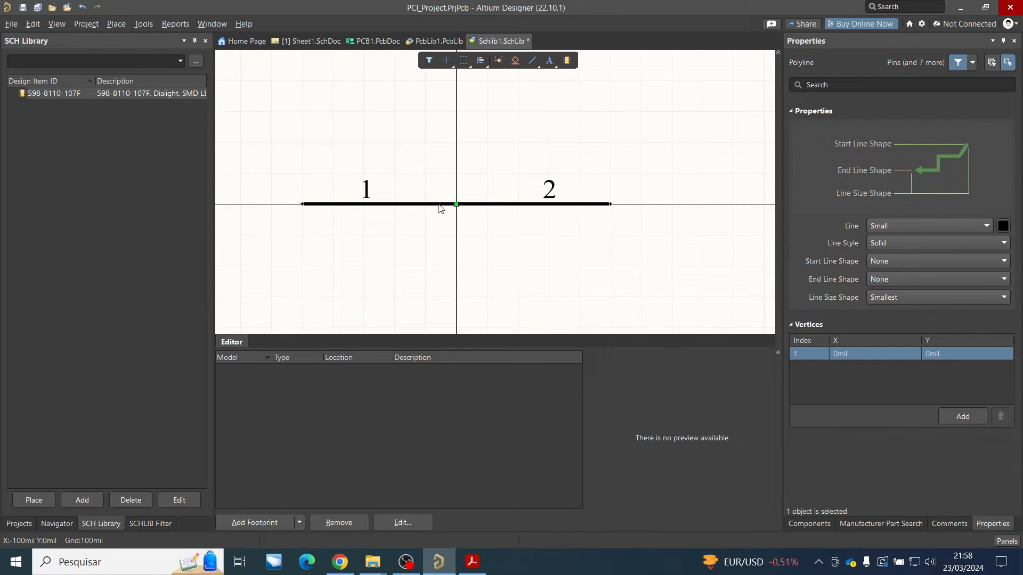
Set the colour of the line between the two pins to blue and deselect it
left_click(439, 204)
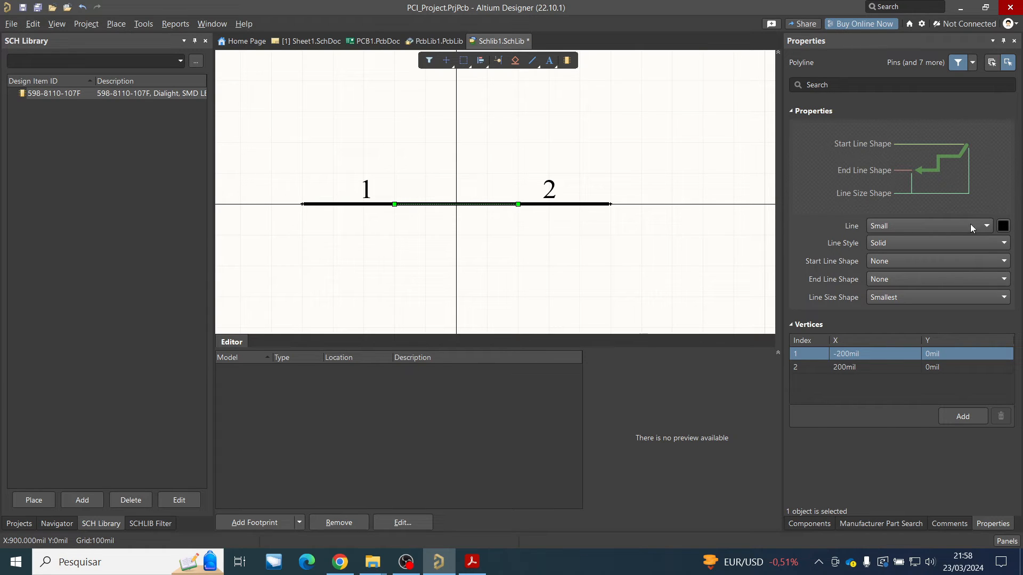
left_click(1003, 227)
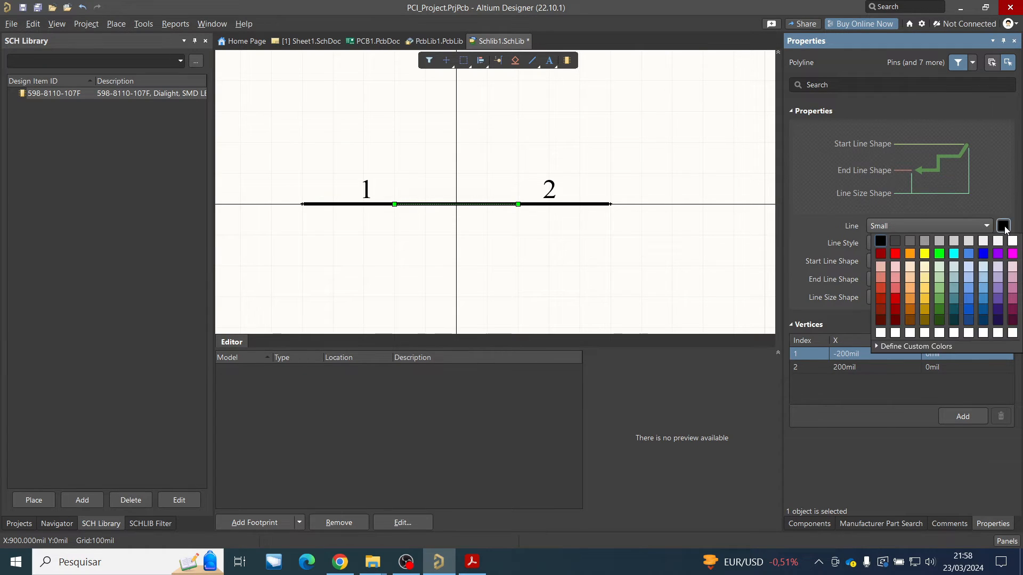
left_click(984, 256)
left_click(530, 256)
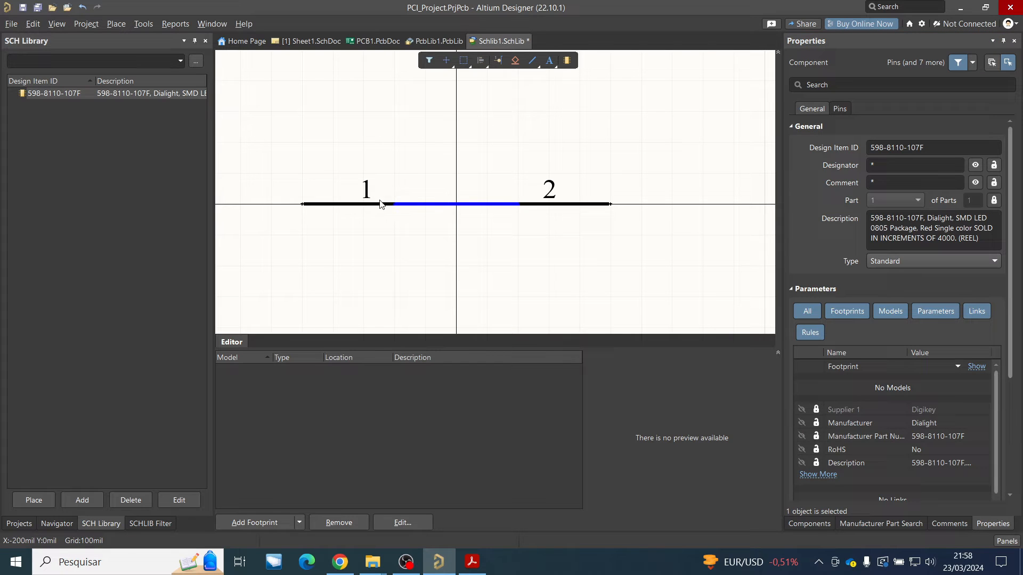
left_click(116, 25)
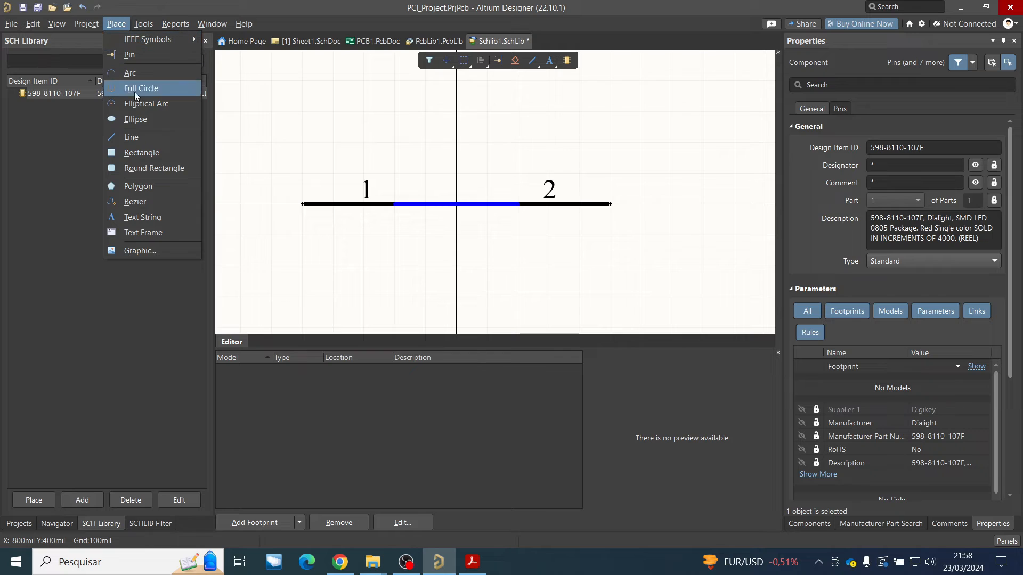
left_click(151, 184)
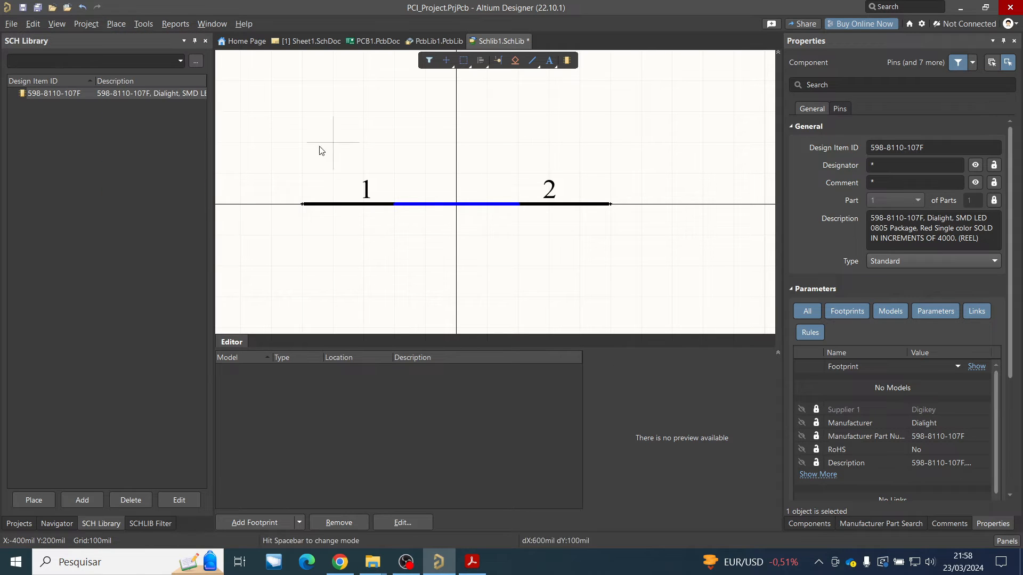
left_click(456, 174)
left_click(453, 223)
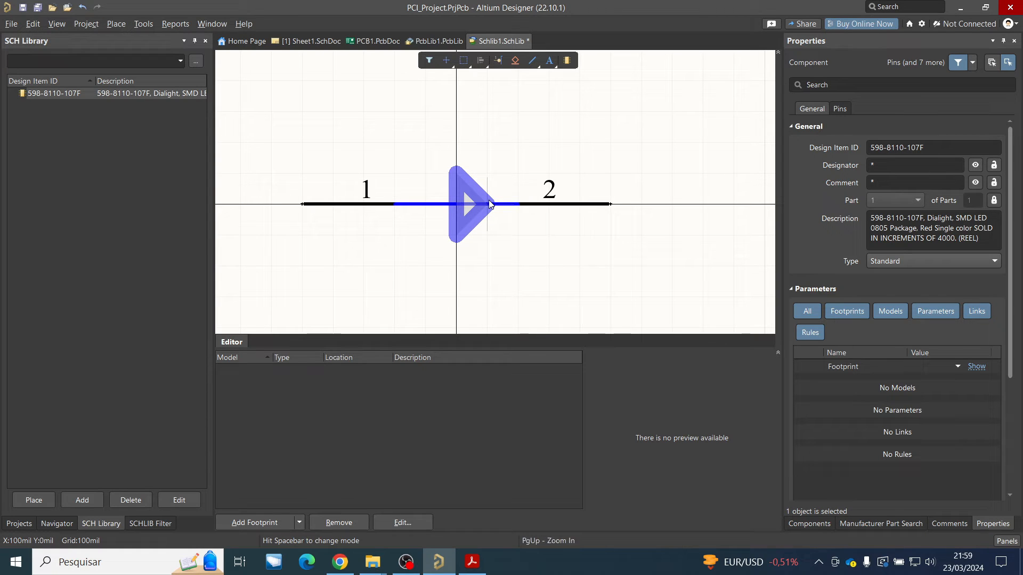
right_click(489, 200)
right_click(465, 199)
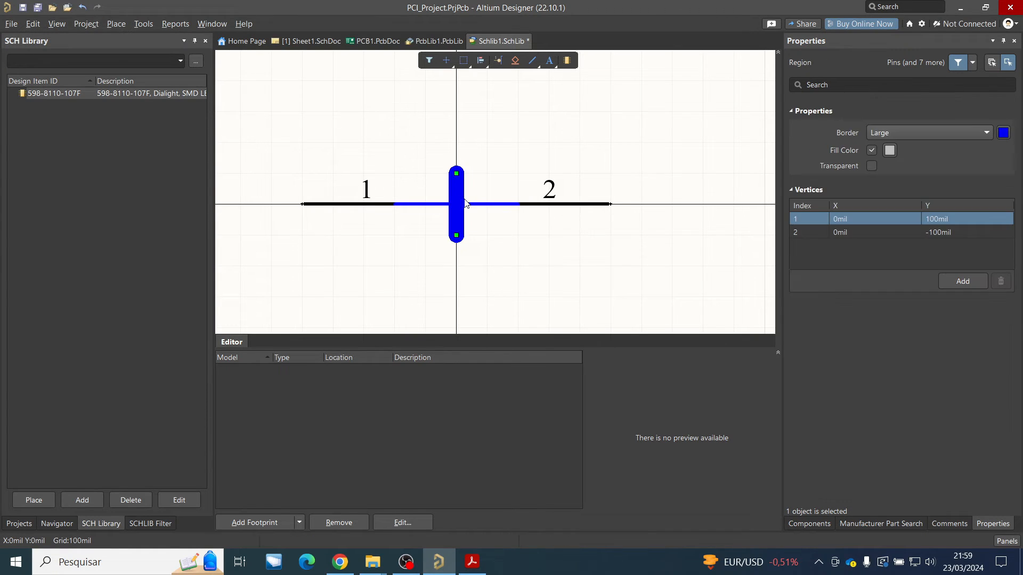
key("ctrl+z")
Draw a triangular polygon pointing toward pin 2, with vertices at (-100, 100), (-100, -100) and (0, 0) mil
left_click(116, 24)
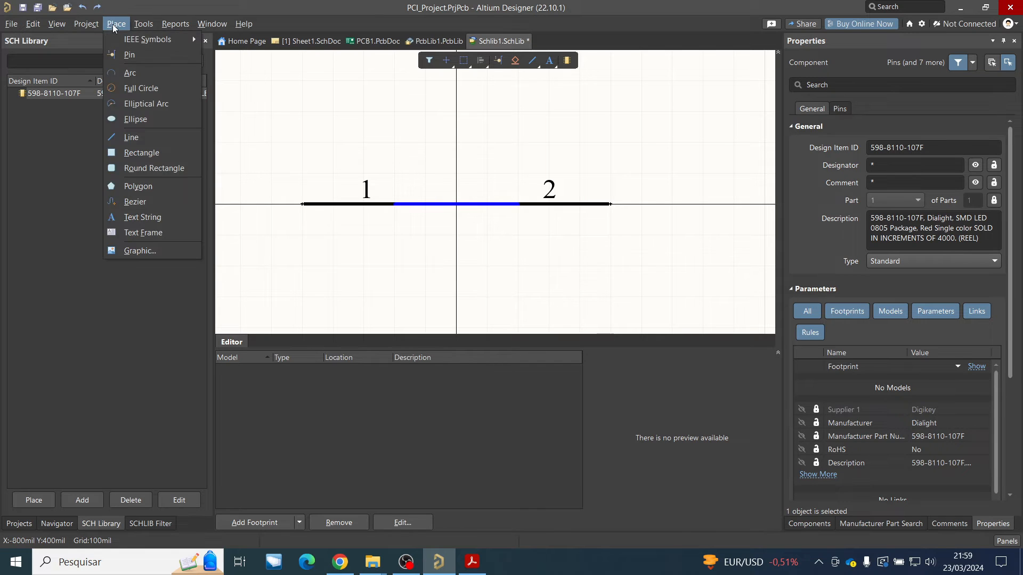
left_click(157, 184)
left_click(425, 173)
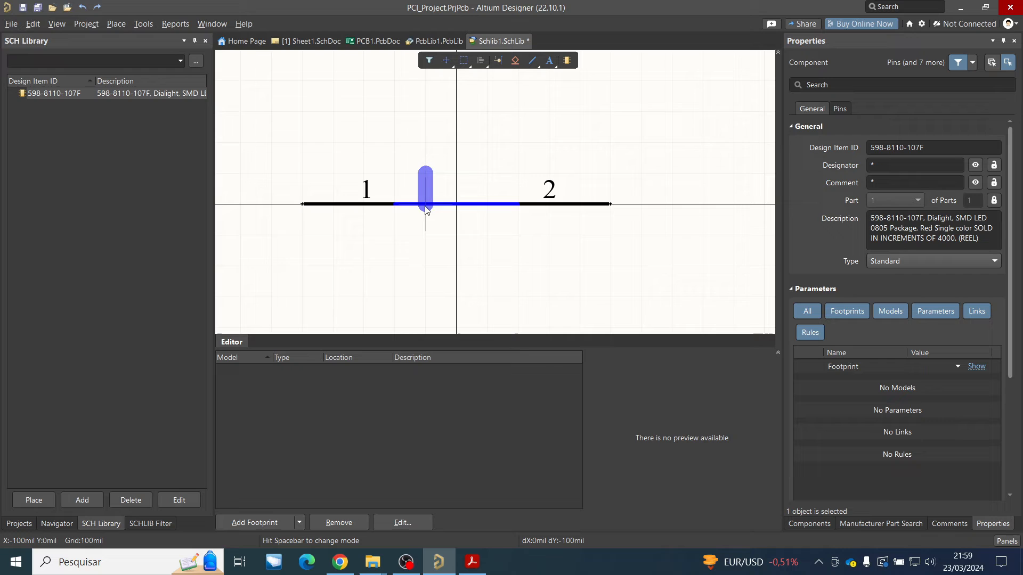
left_click(425, 234)
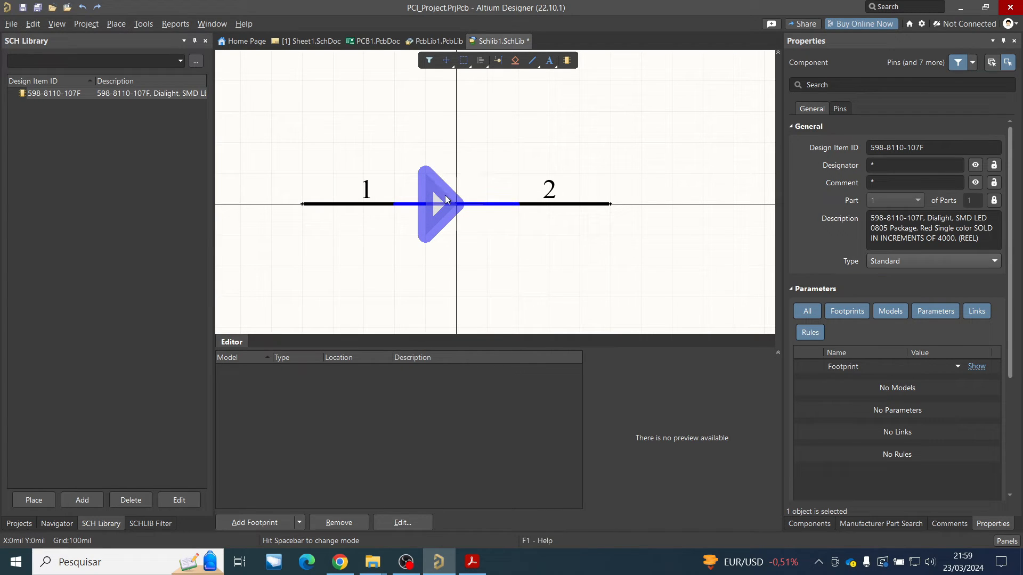
left_click(446, 200)
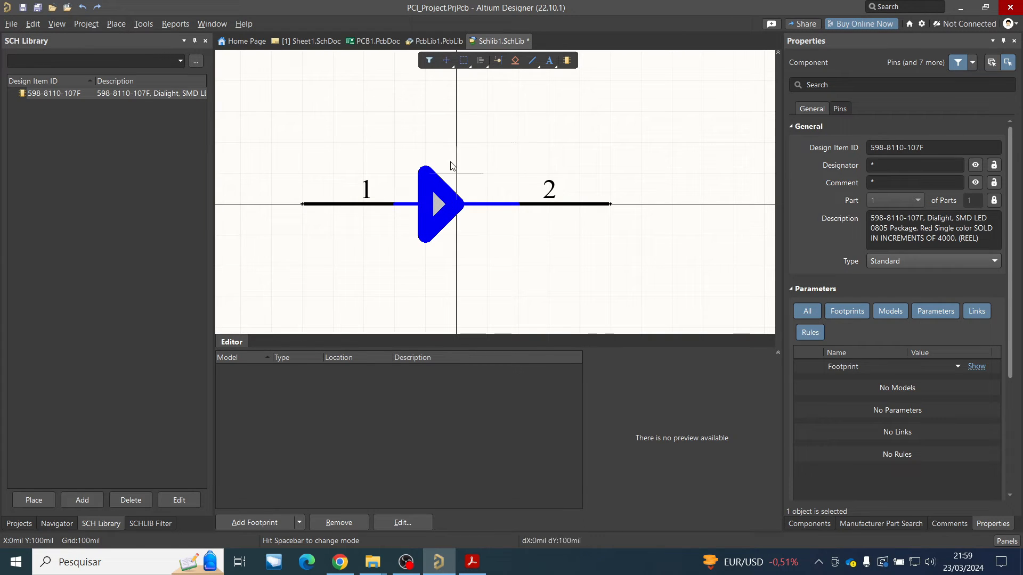
right_click(483, 223)
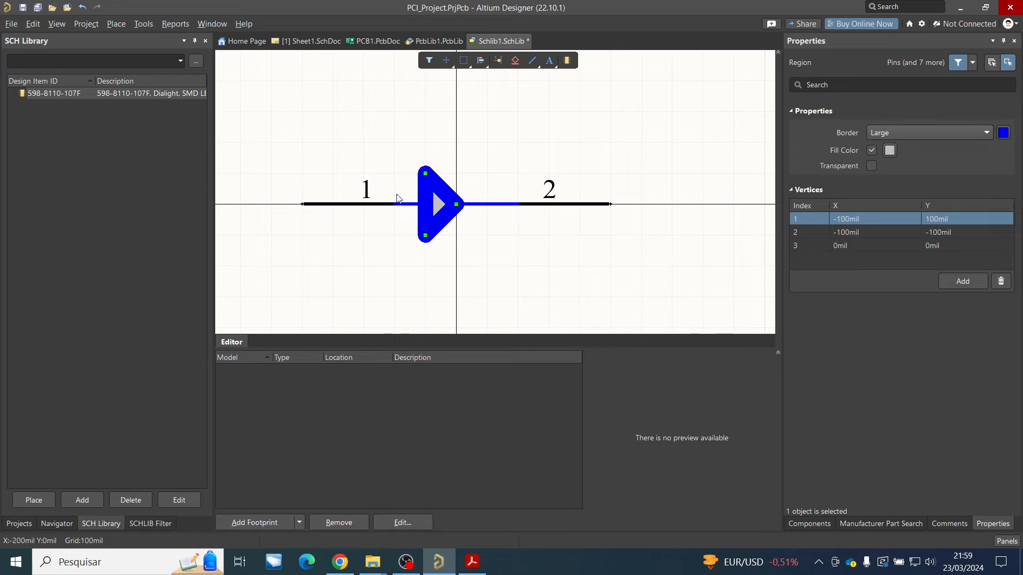
left_click(392, 166)
Set the triangle's border to Small and its fill colour to blue
left_click(429, 184)
left_click(984, 133)
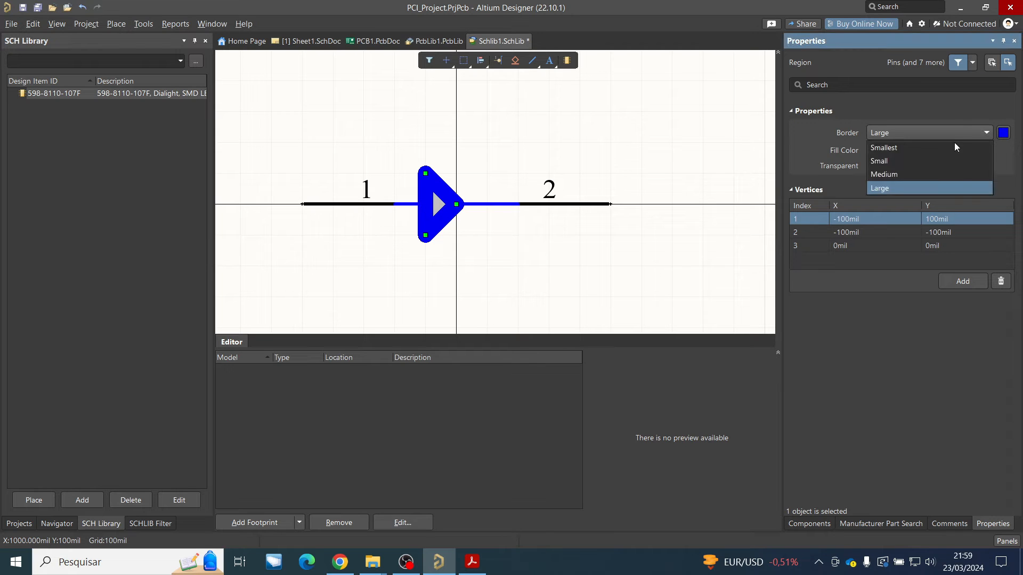
left_click(891, 160)
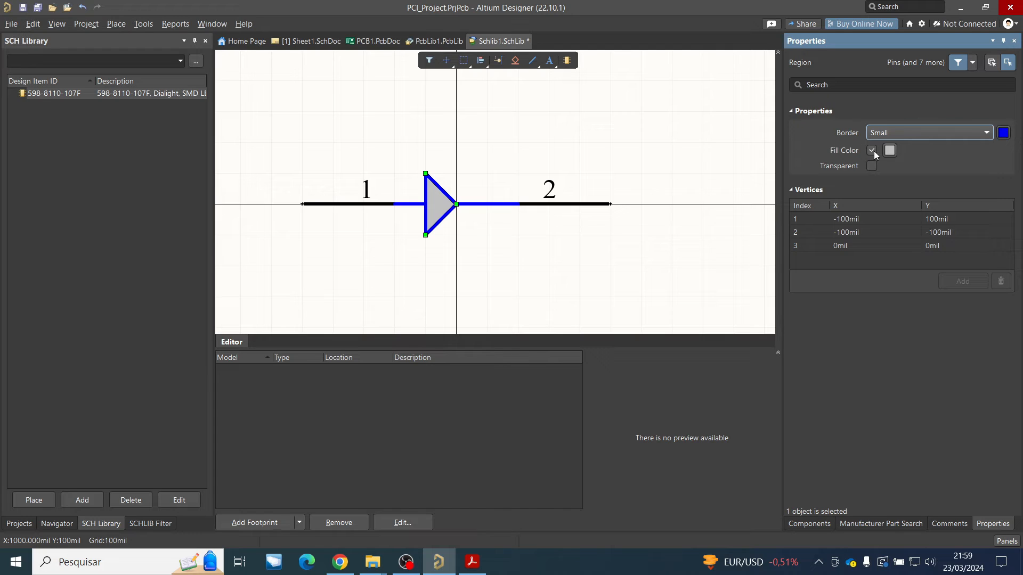
left_click(889, 152)
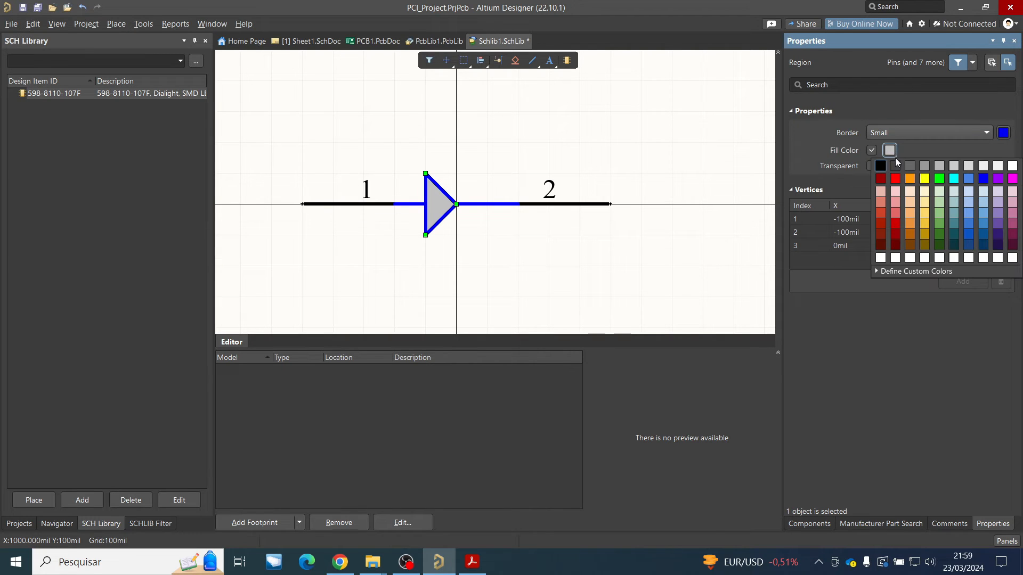
left_click(984, 179)
left_click(543, 263)
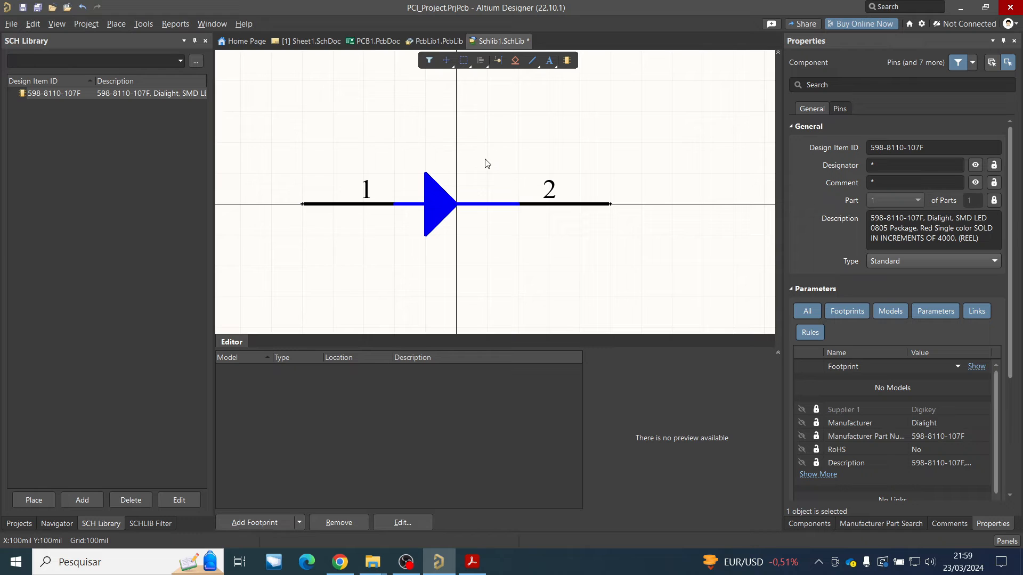
Place a Shift Right IEEE symbol at X 100 mil, Y 200 mil, rotated 270 degrees so the arrow points up
left_click(99, 24)
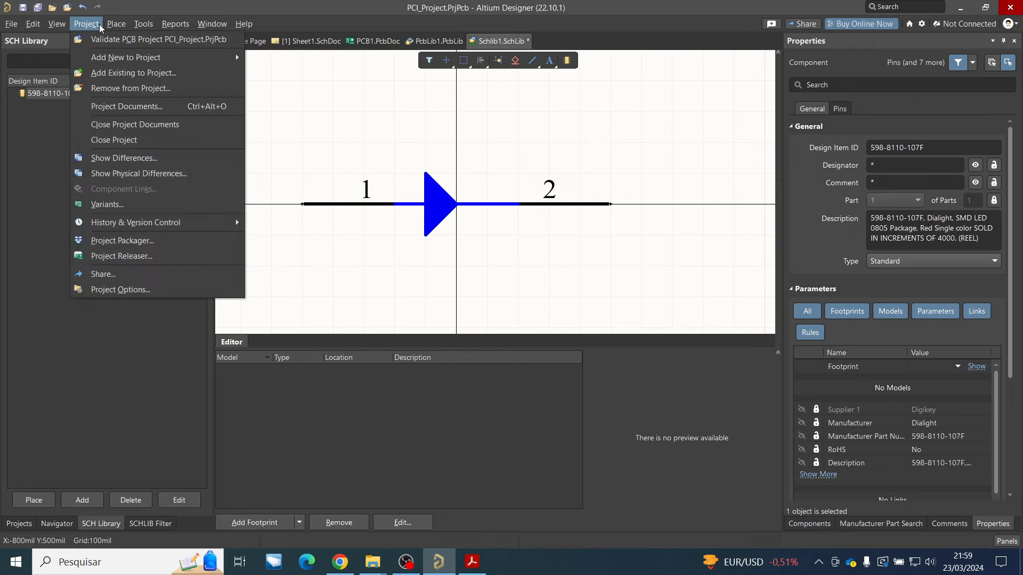
mouse_move(122, 25)
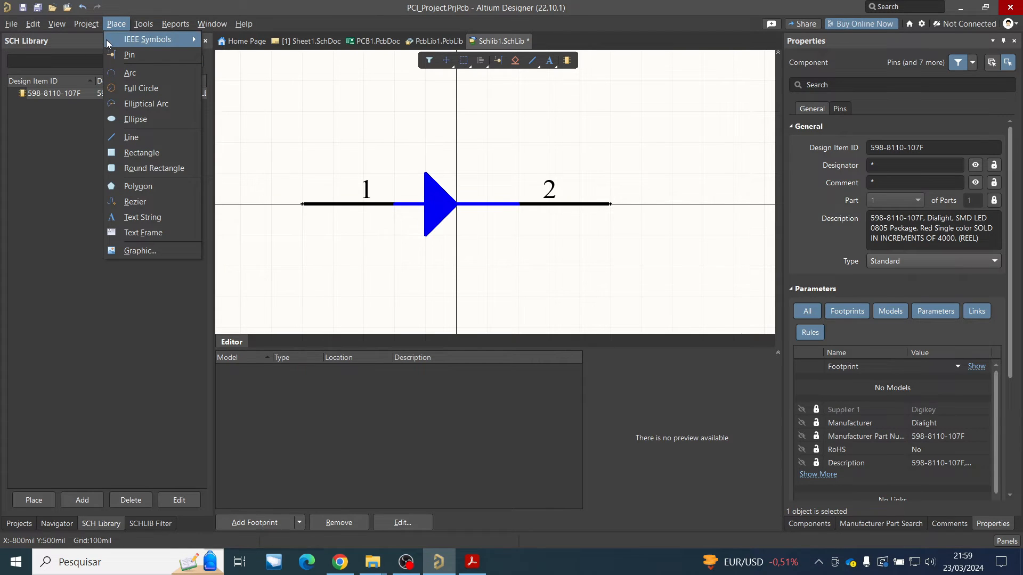
mouse_move(107, 40)
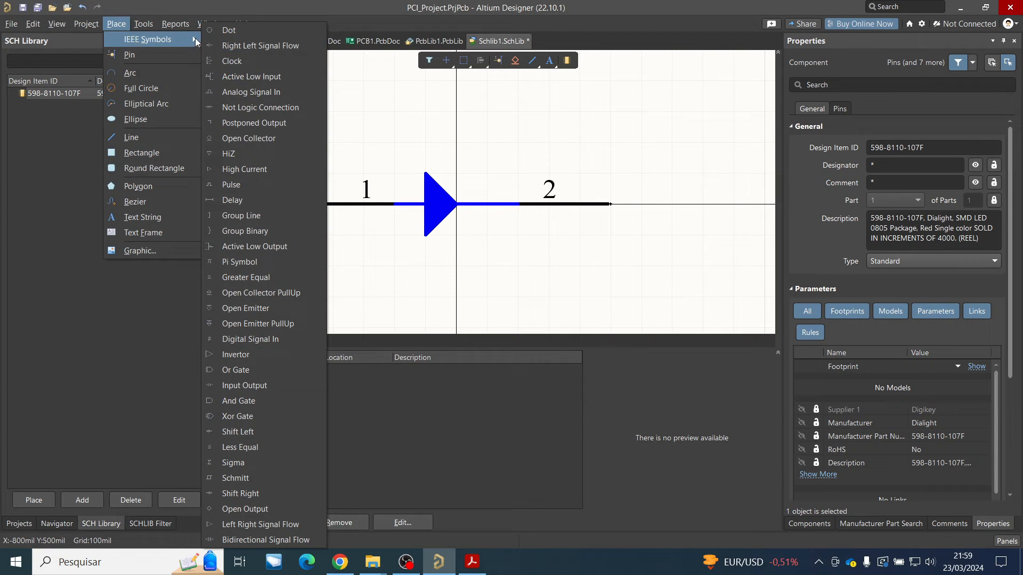
left_click(261, 494)
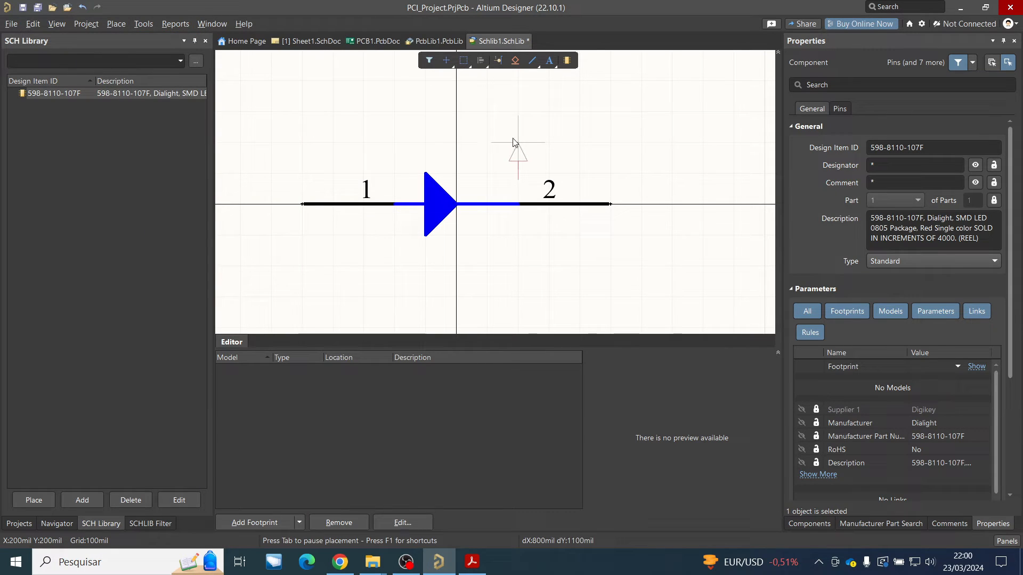
key("space")
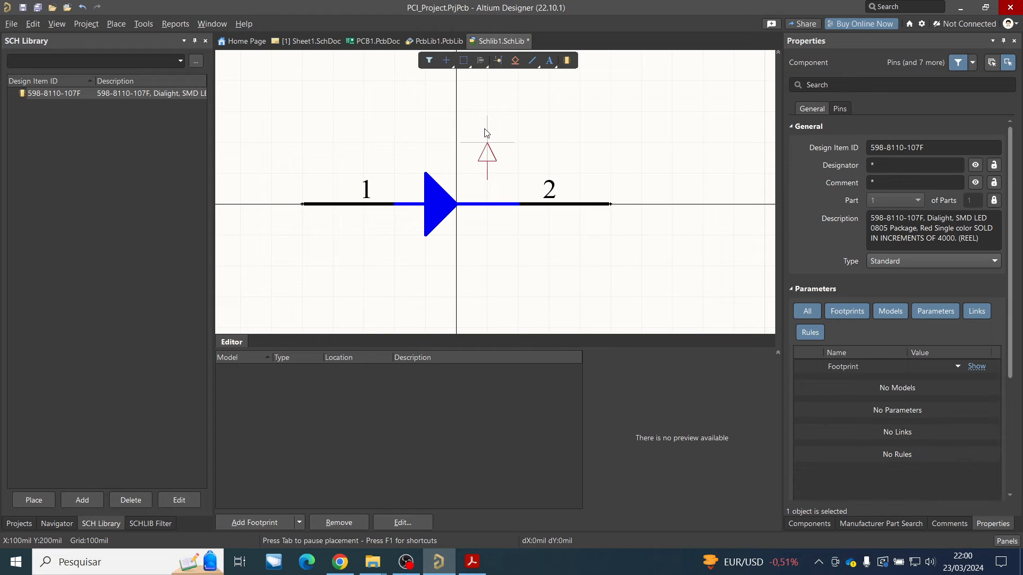
left_click(487, 132)
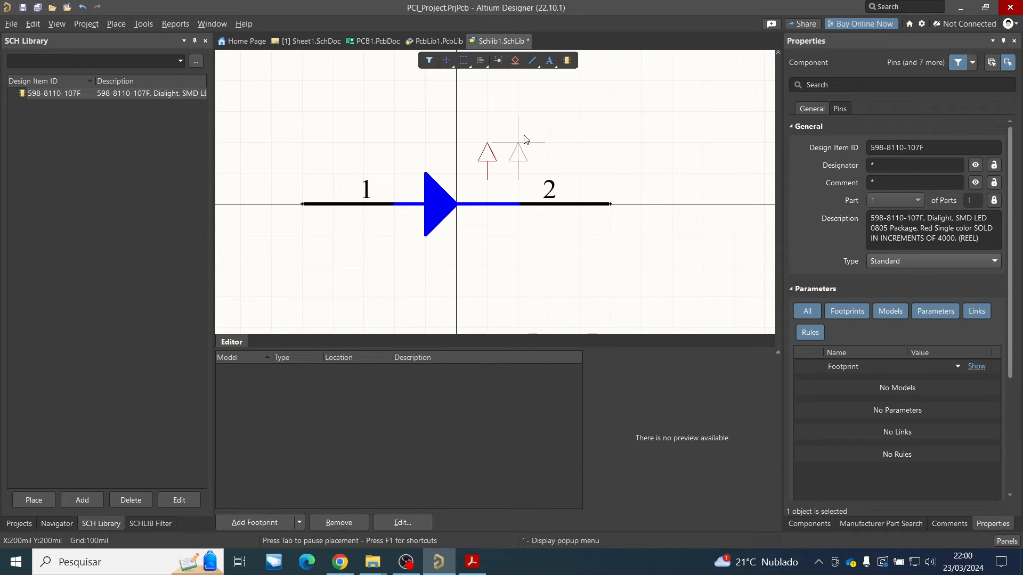
key("Escape")
left_click(556, 158)
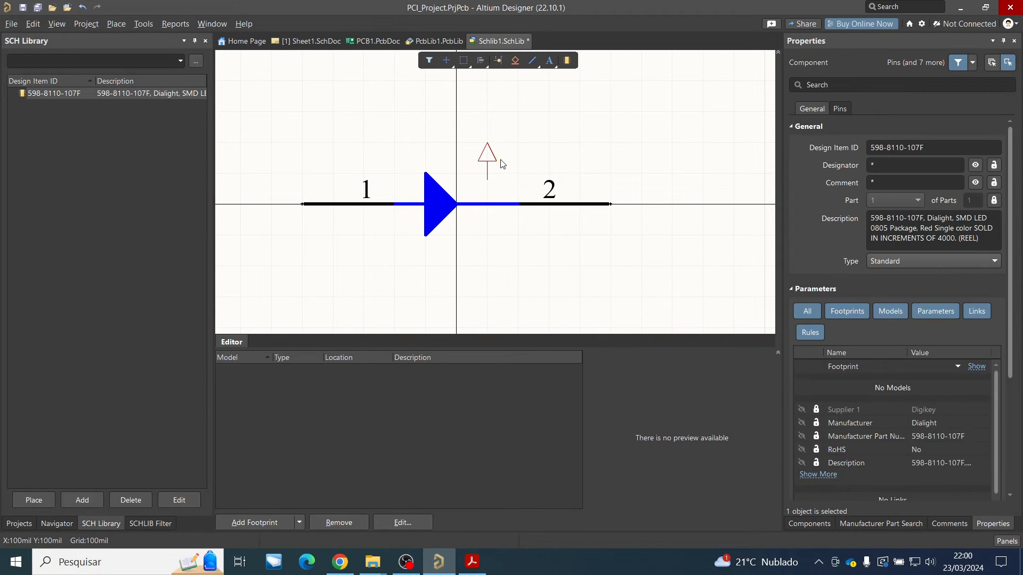
Set the arrow symbol's line colour to blue and its line width to Small
left_click(487, 158)
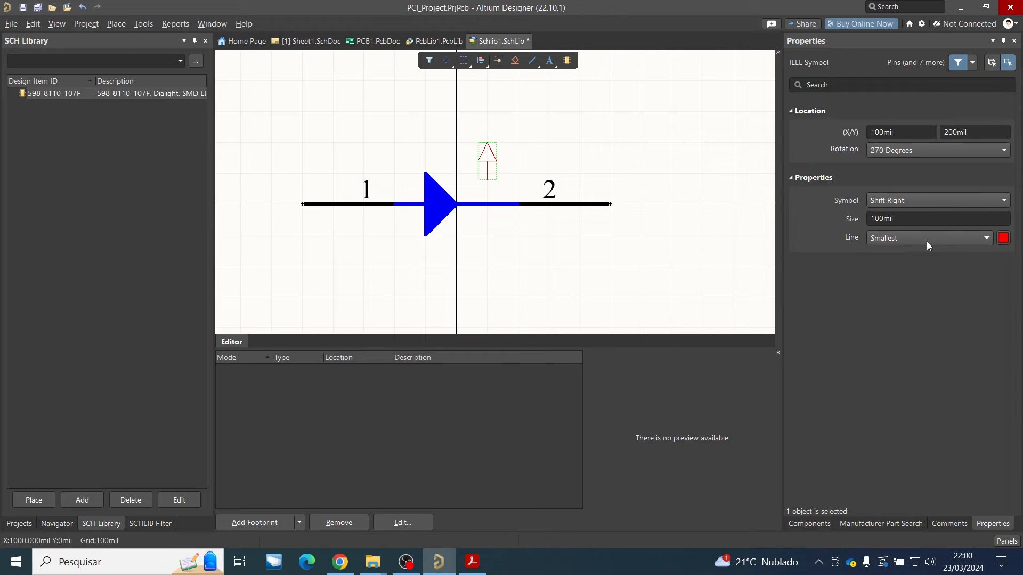
left_click(1003, 238)
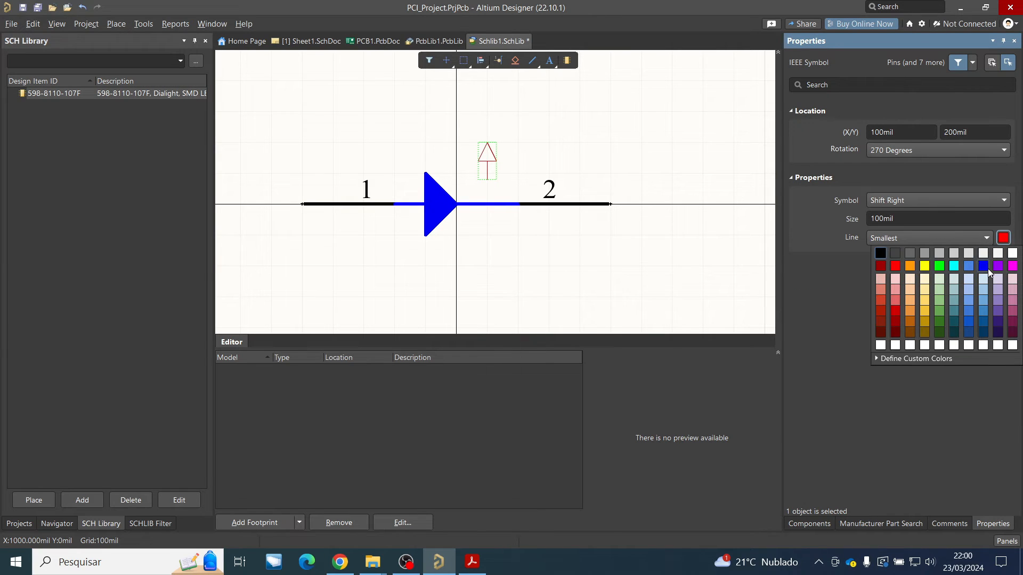
left_click(983, 266)
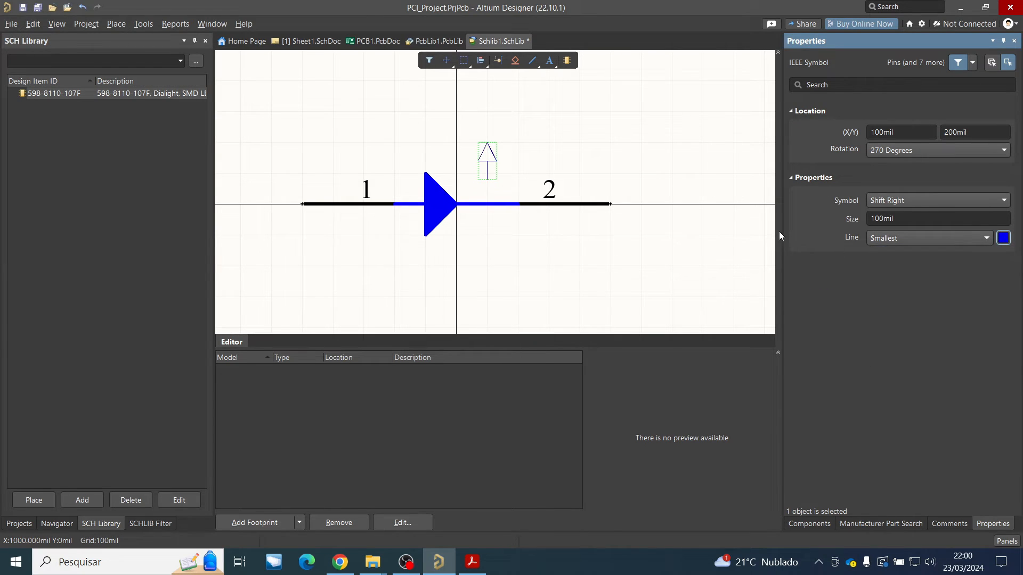
left_click(926, 239)
left_click(912, 266)
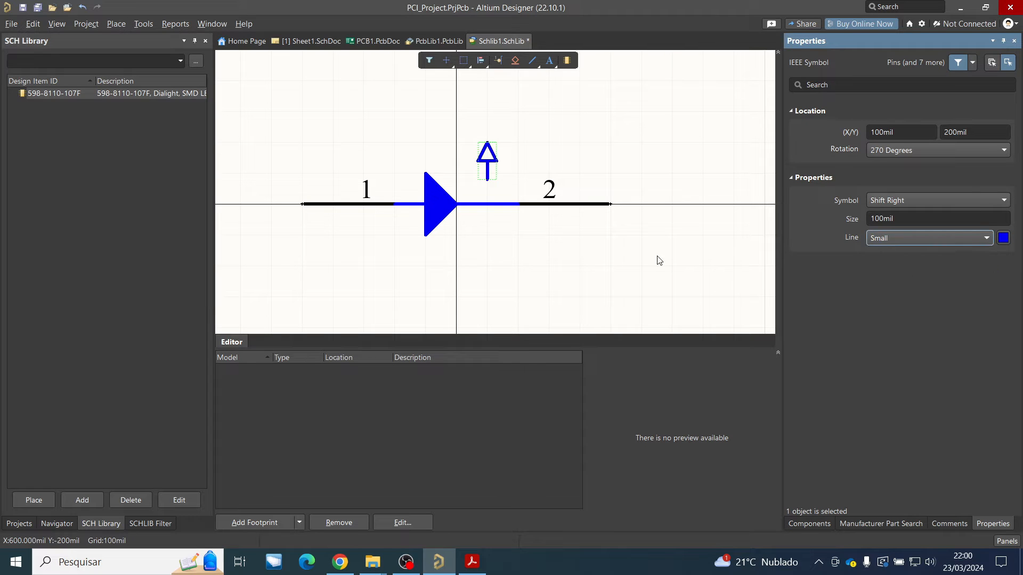
left_click(532, 259)
Copy the blue arrow and paste the duplicate beside it at X 200 mil, Y 200 mil
left_click_drag(456, 114, 508, 196)
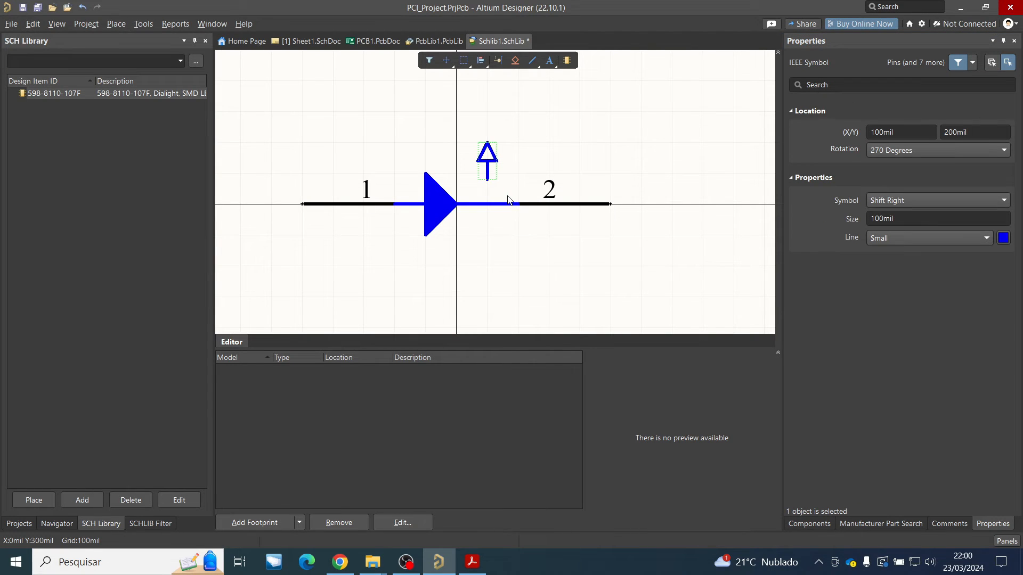
key("ctrl+c")
key("ctrl+v")
left_click(514, 187)
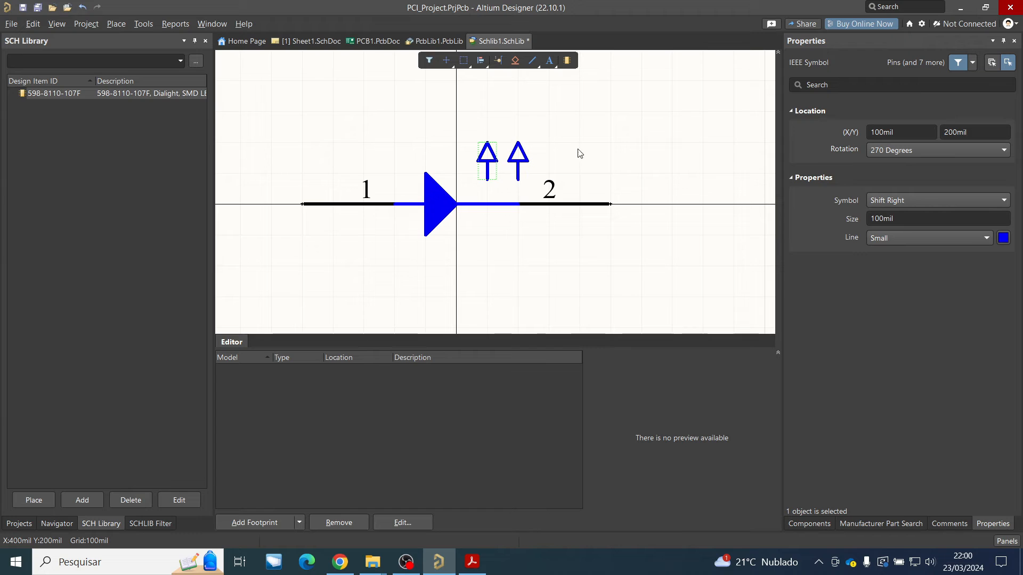
left_click(625, 149)
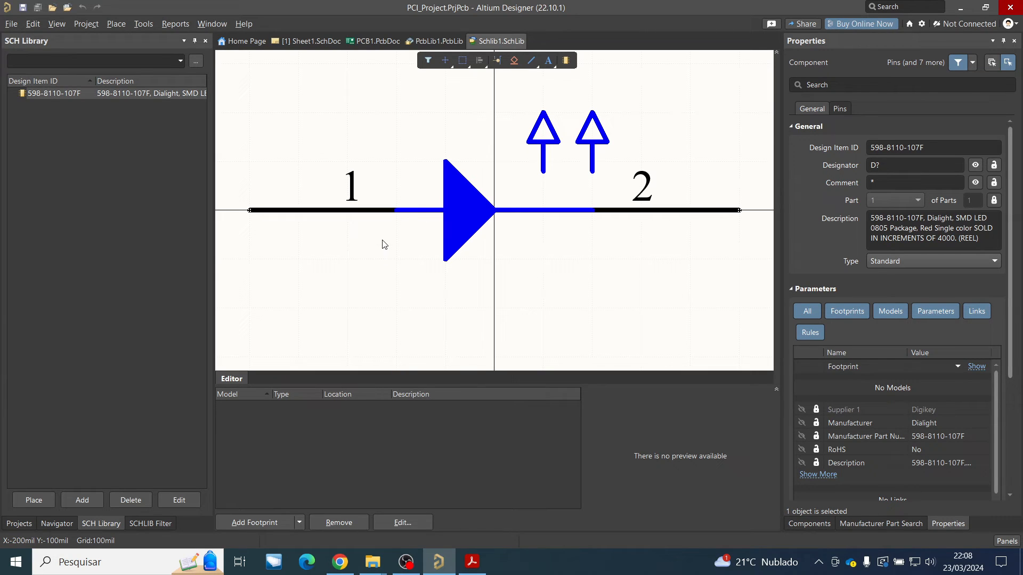
Review the properties of pins 1 and 2, the project's library documents and the triangle's vertices
left_click(356, 210)
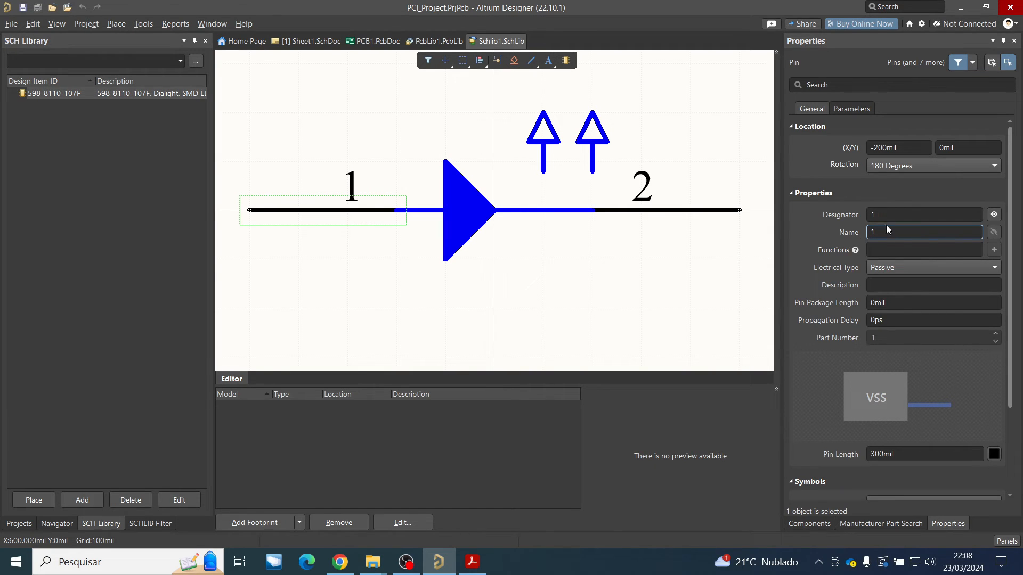
left_click(638, 283)
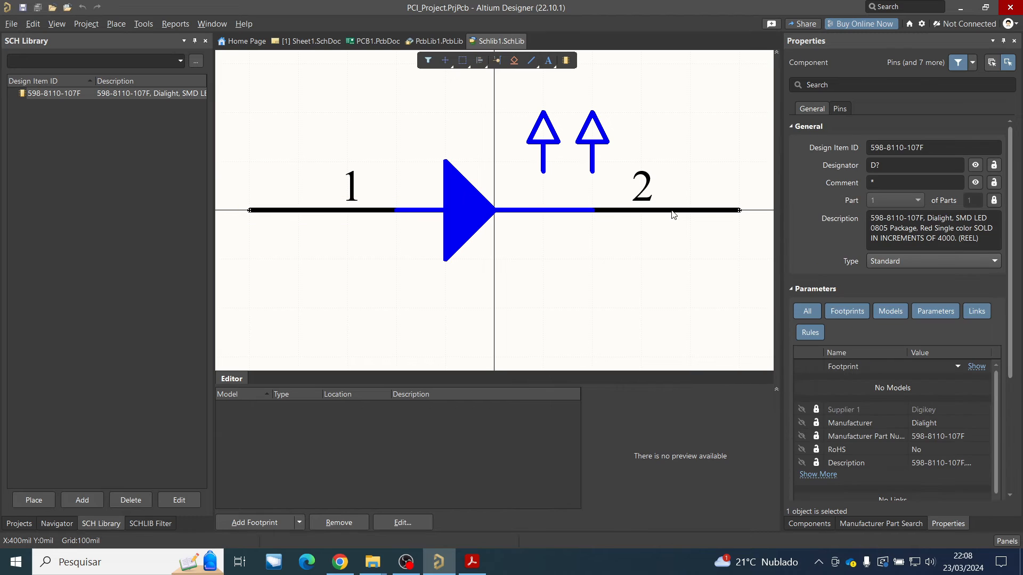
left_click(672, 214)
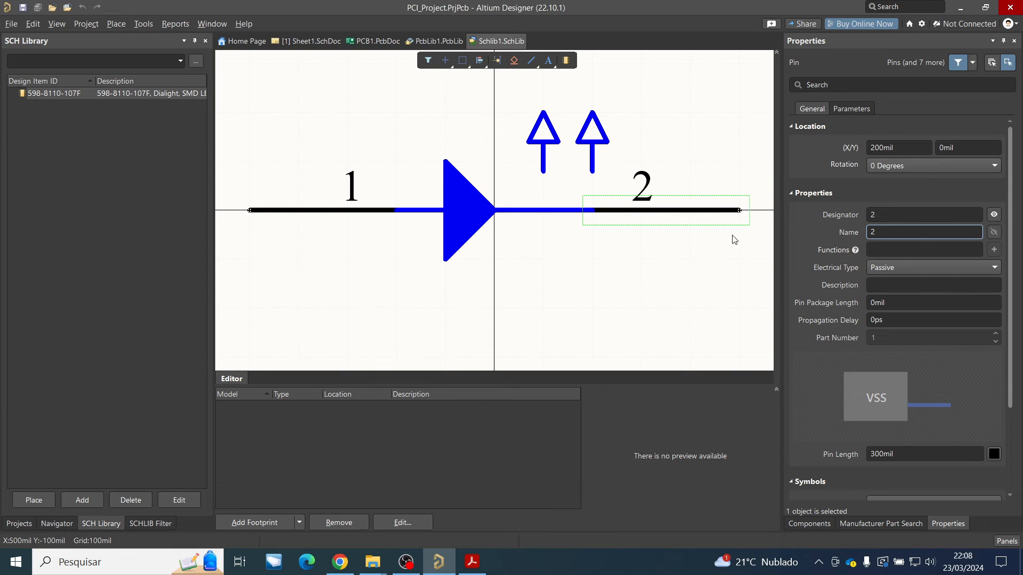
left_click(601, 302)
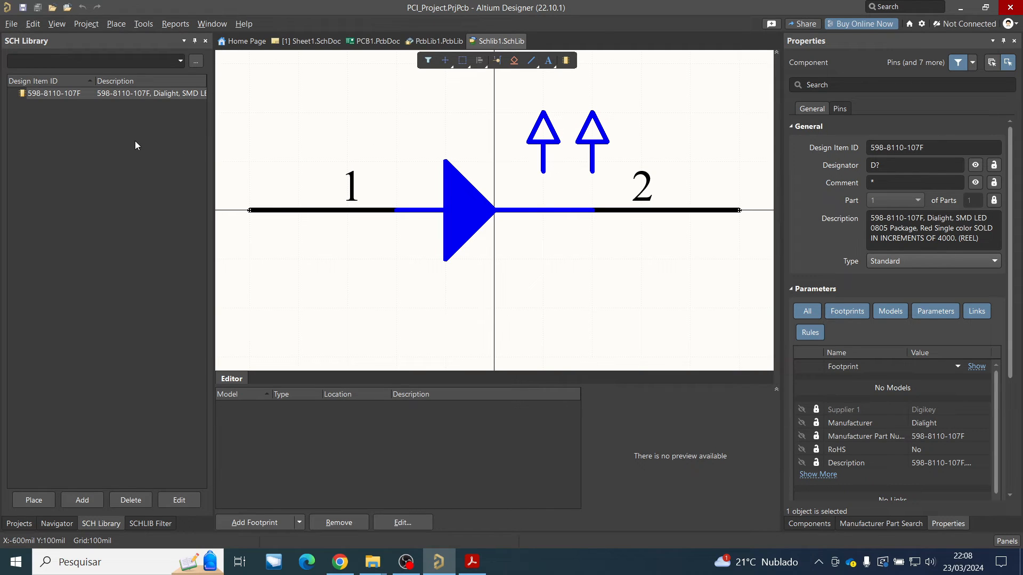
left_click(99, 524)
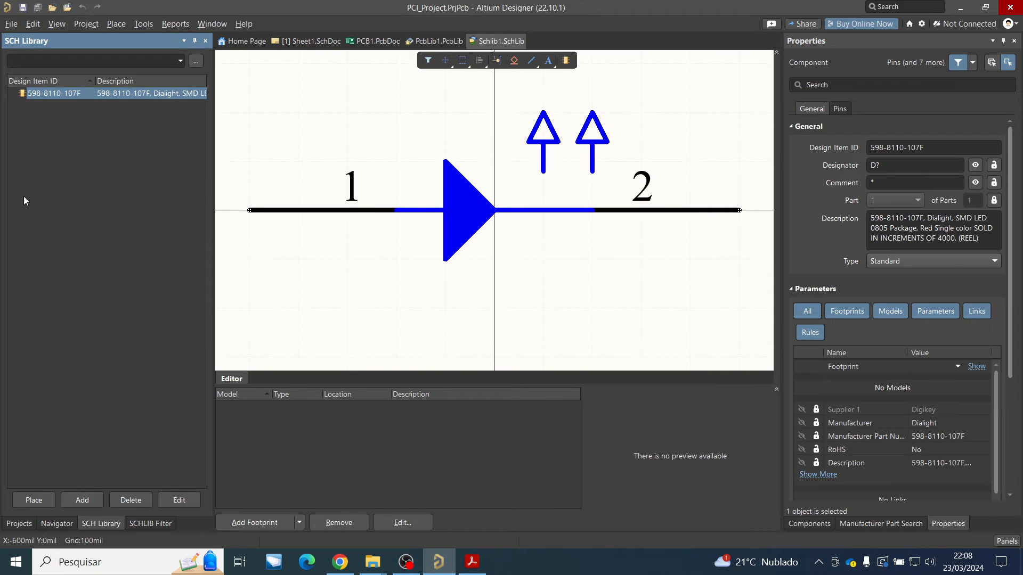
left_click(18, 523)
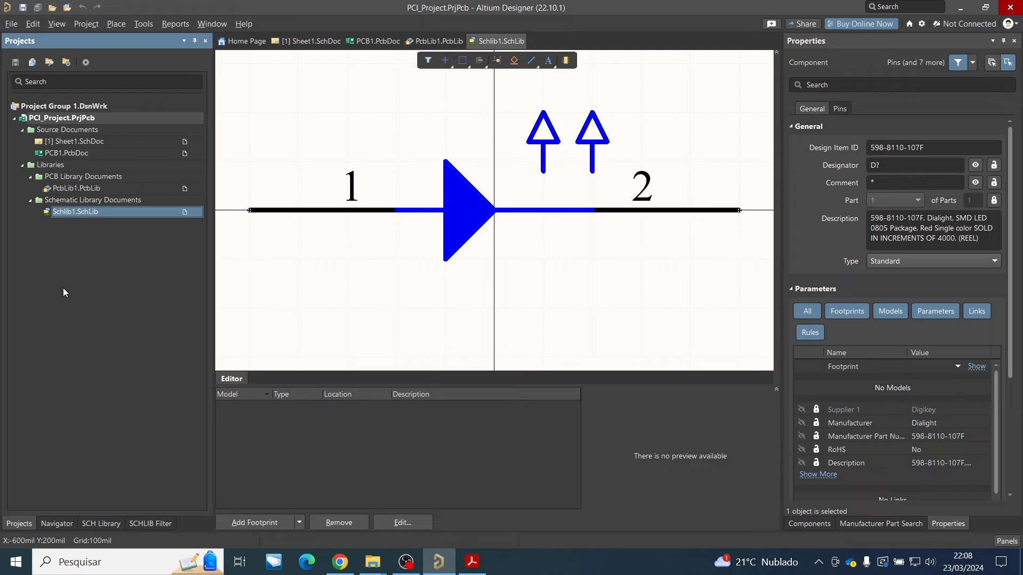
left_click(91, 523)
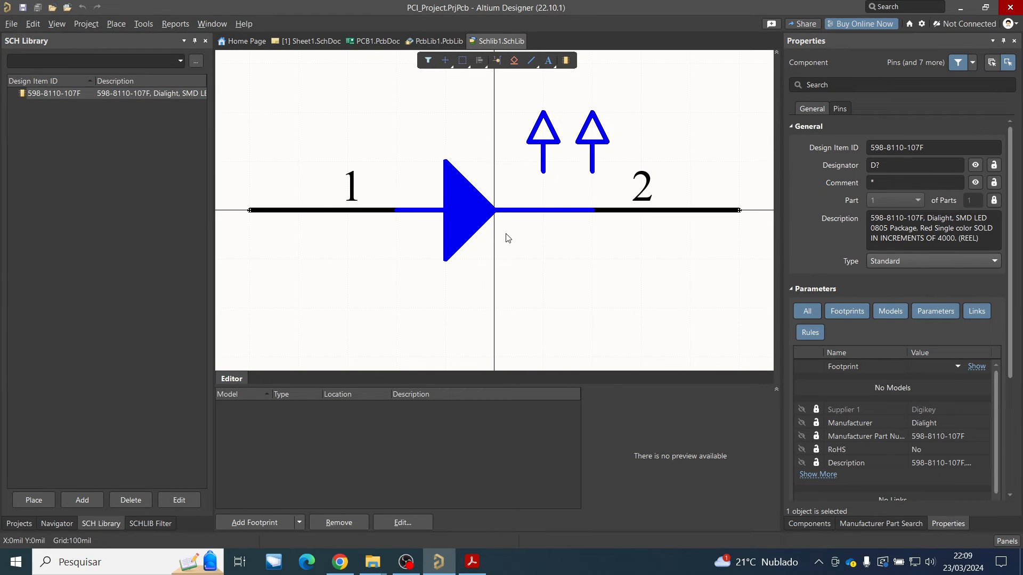
left_click(485, 216)
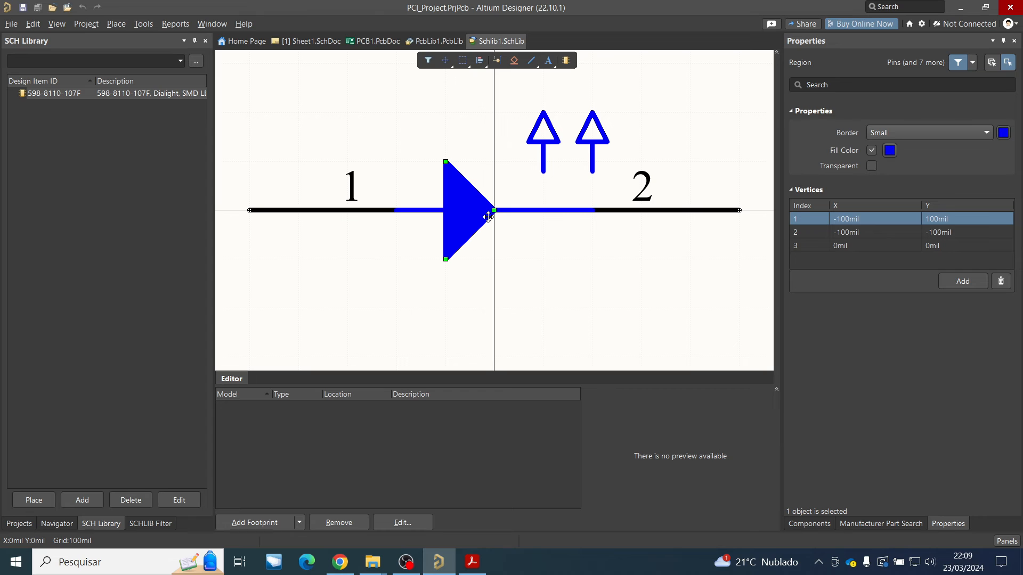
left_click(578, 213)
Reset the LED component's designator to * and re-enter it as D?
left_click(89, 94)
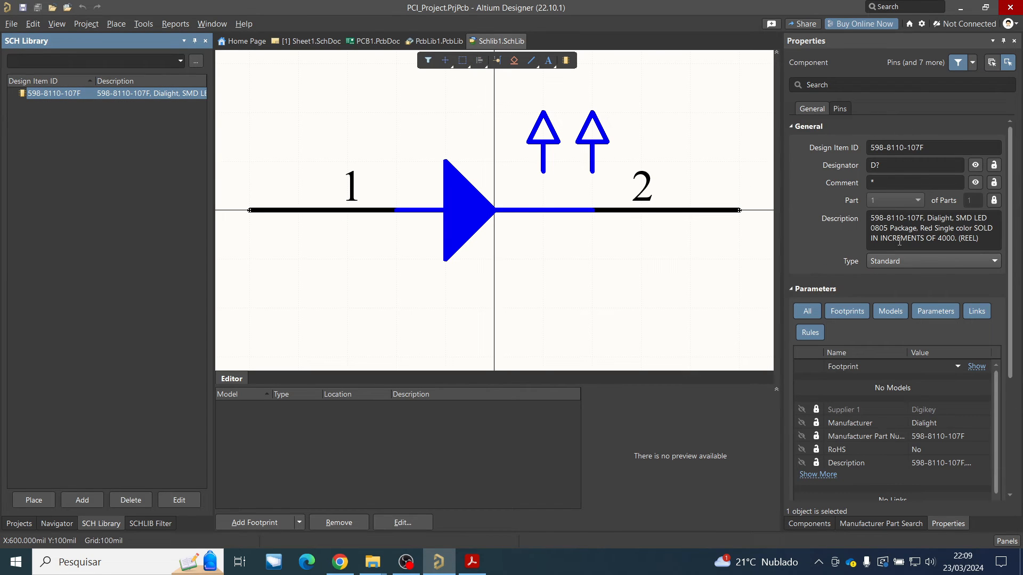
left_click(870, 166)
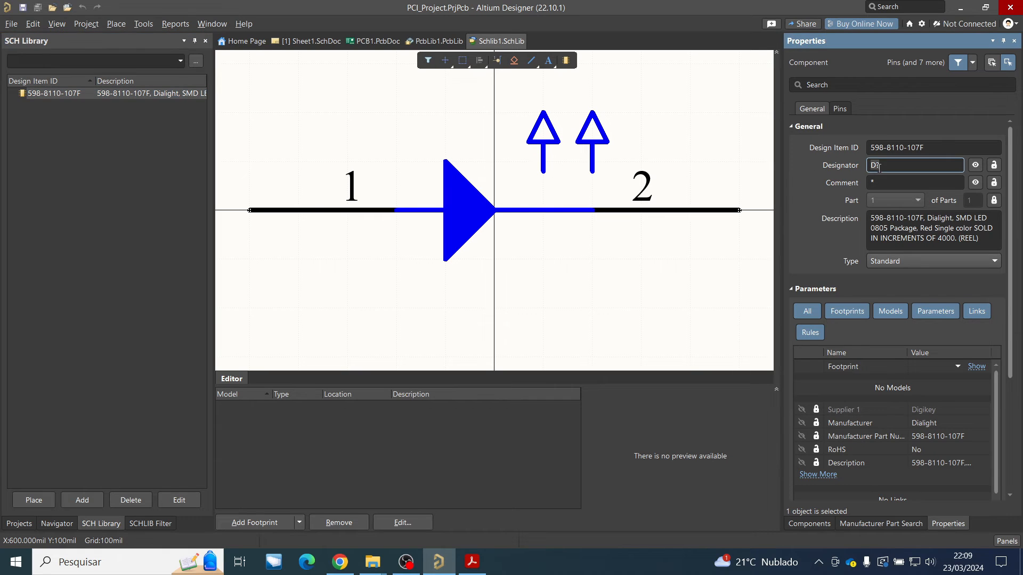
type("*")
key("shift+Tab")
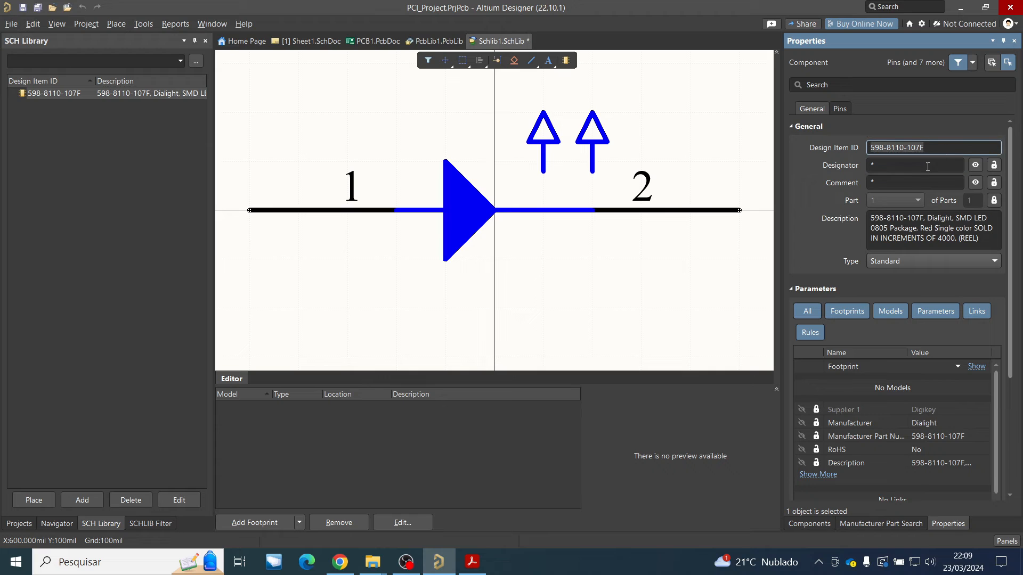
left_click(910, 169)
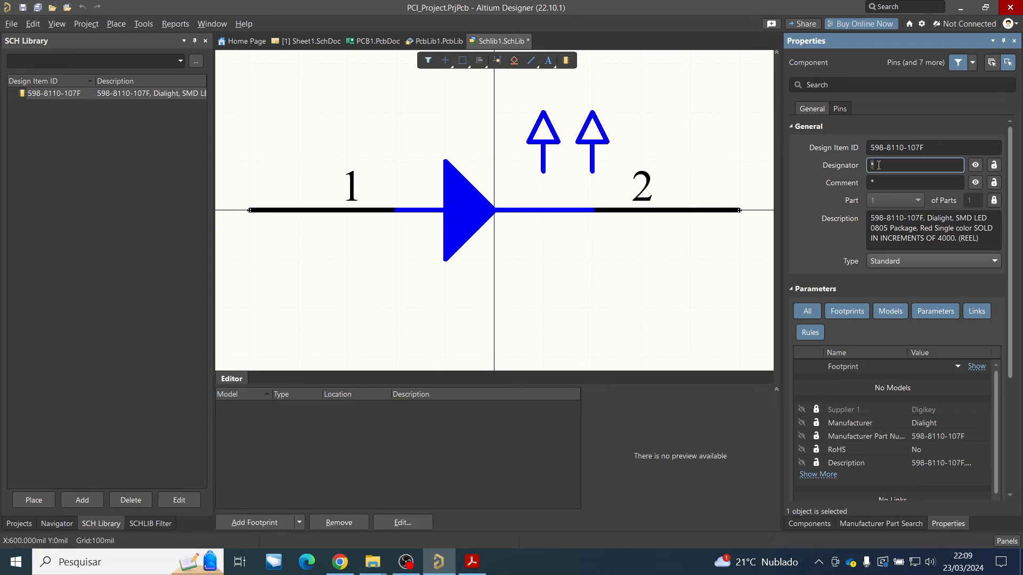
type("D?")
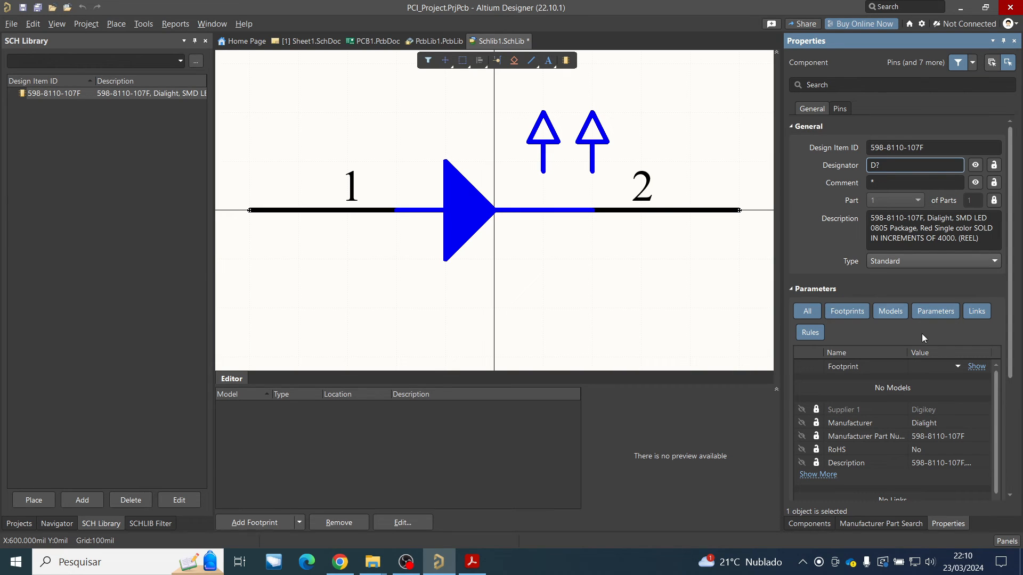
Set the LED component's comment to RED in capital letters
left_click(888, 182)
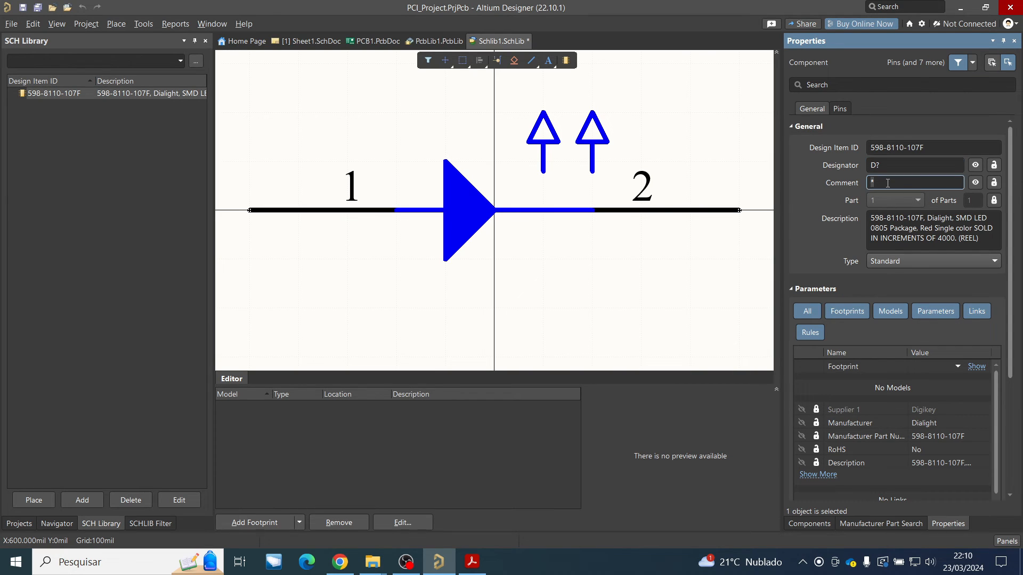
key("BackSpace")
type("red")
key("BackSpace")
key("BackSpace")
key("BackSpace")
type("RED")
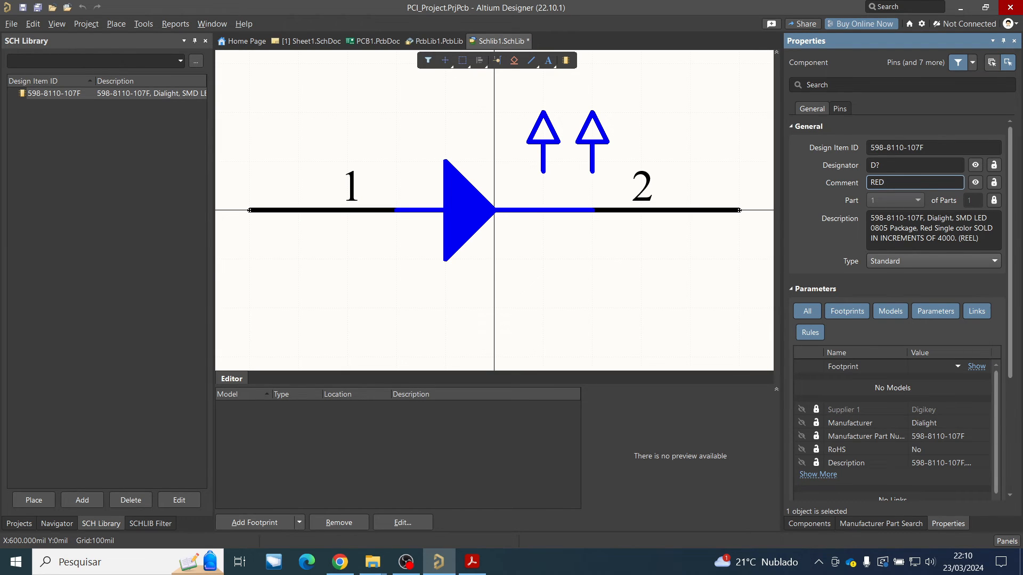
left_click(976, 185)
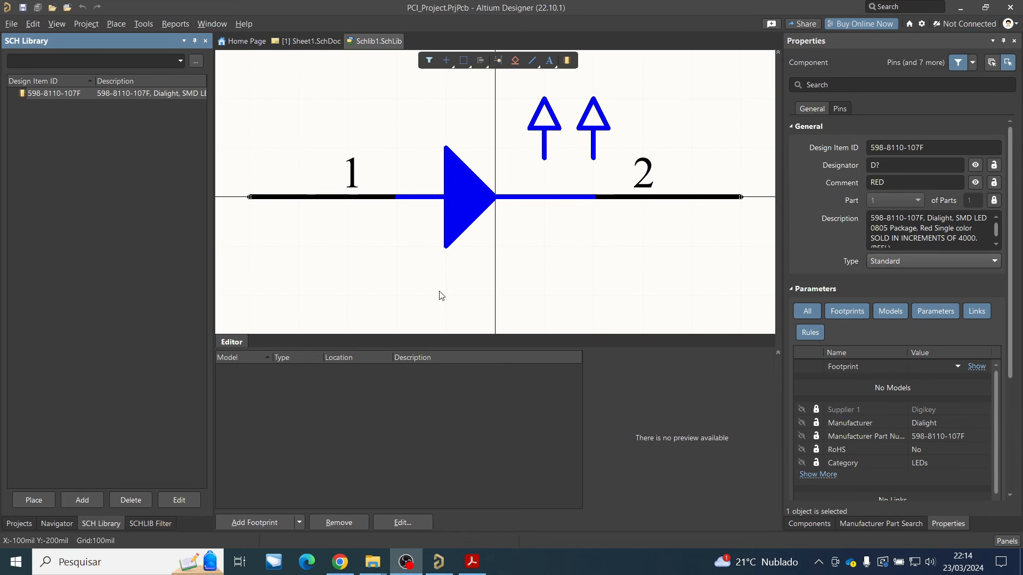
Open the project's schematic Sheet1.SchDoc and display the list of available library components
left_click(18, 524)
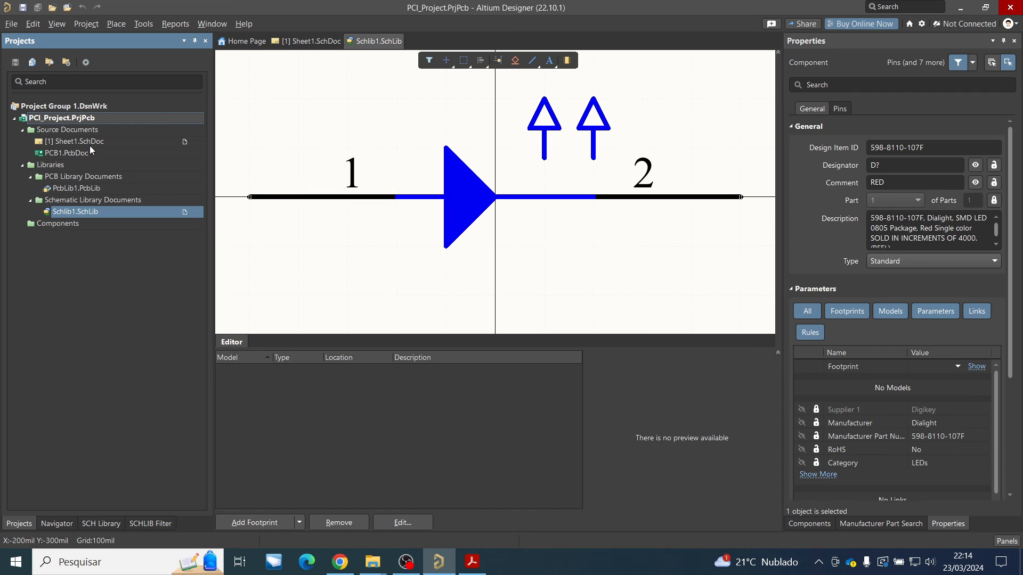
double_click(69, 143)
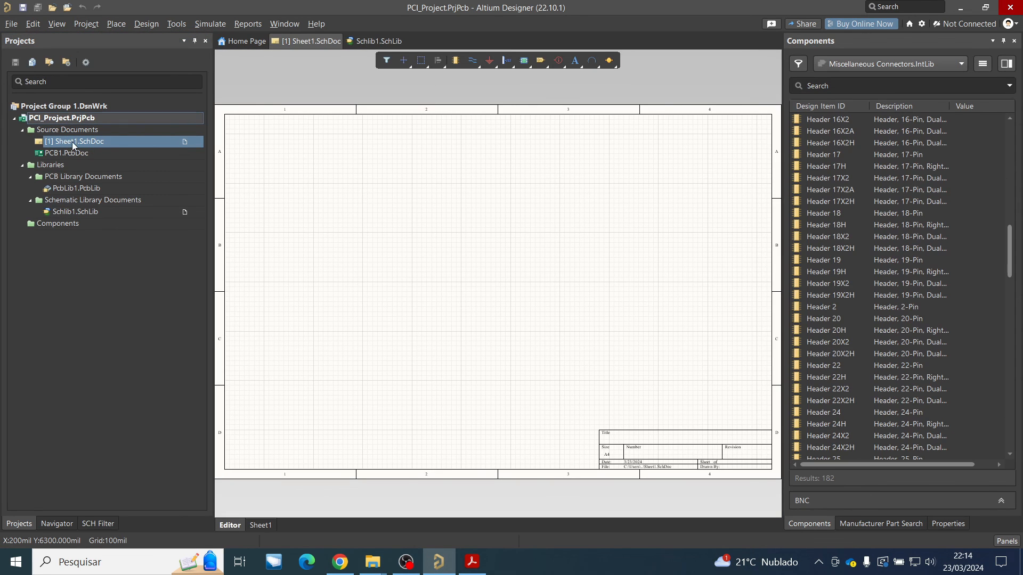
left_click(66, 142)
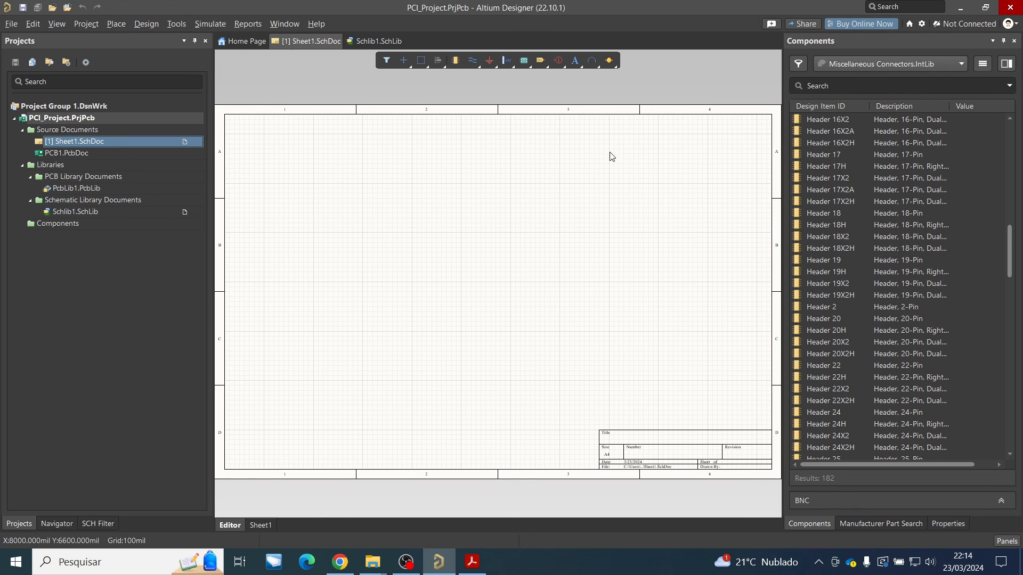
left_click(872, 522)
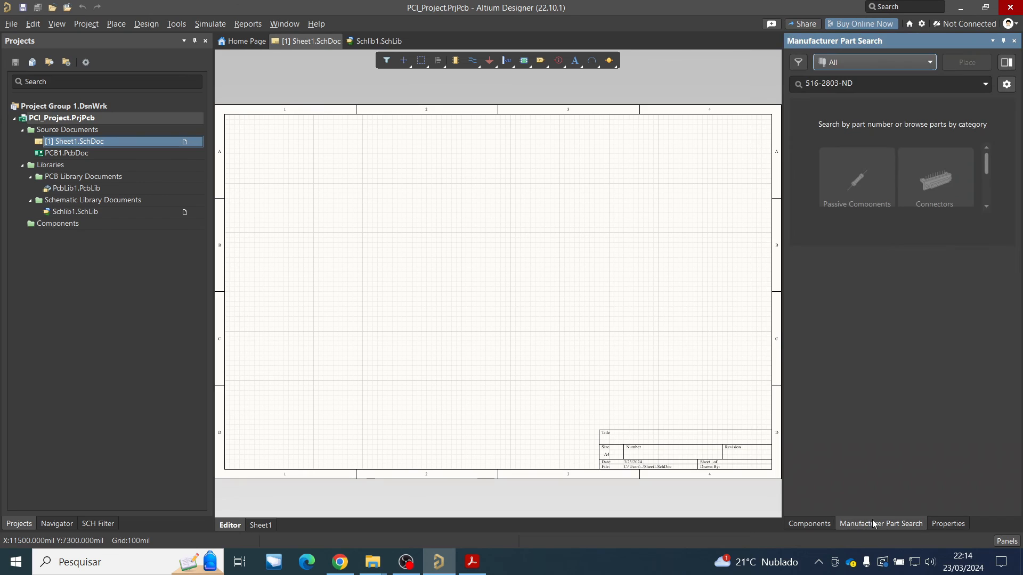
left_click(815, 525)
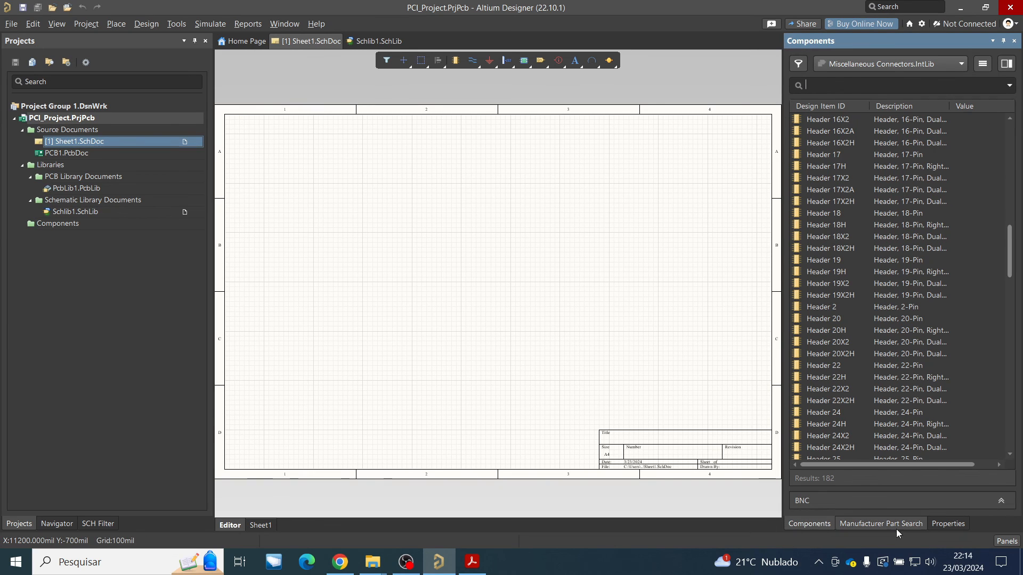
Switch the component list from the connectors library to the project's Schlib1.SchLib library
left_click(1007, 541)
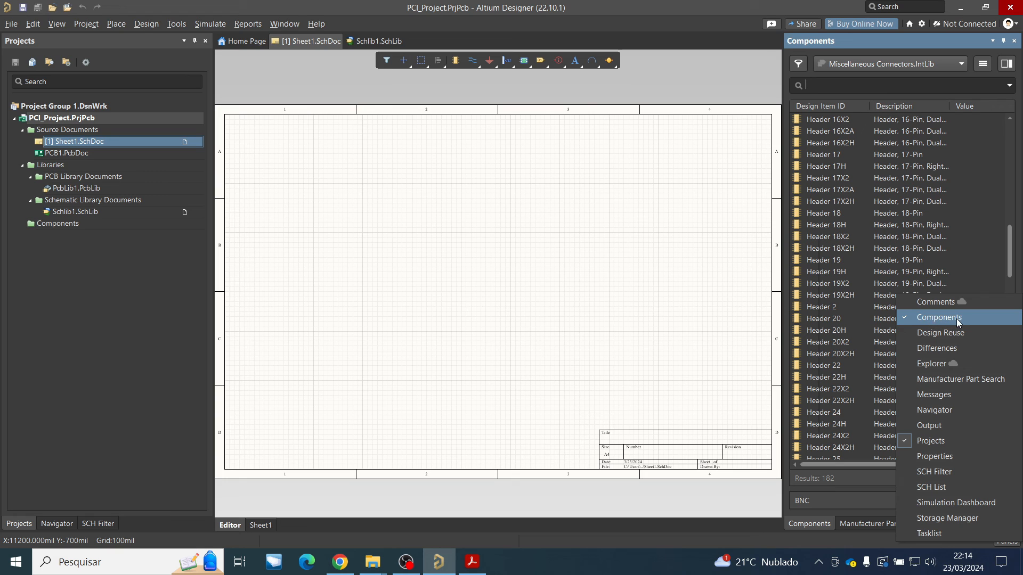
left_click(837, 87)
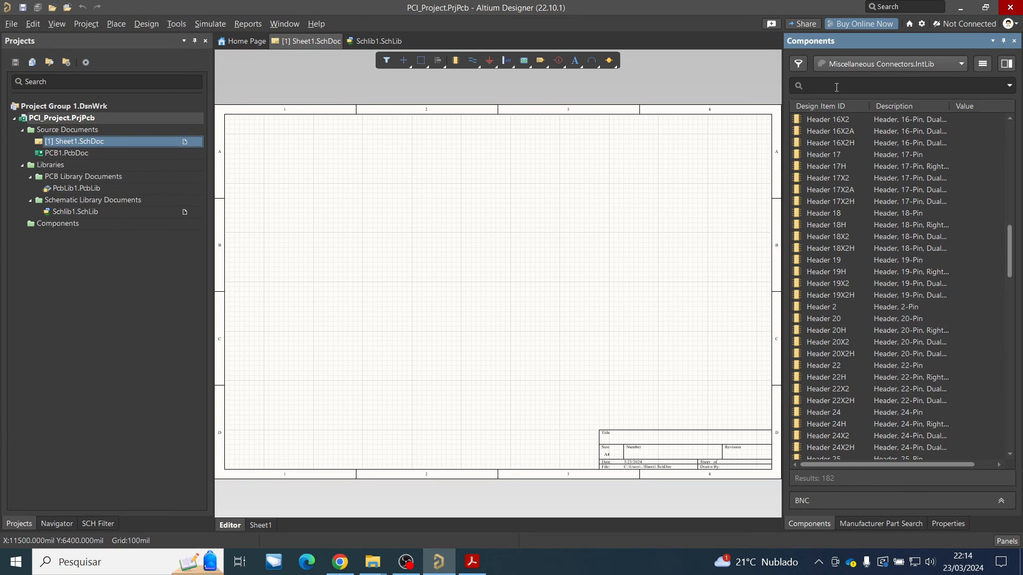
left_click(952, 66)
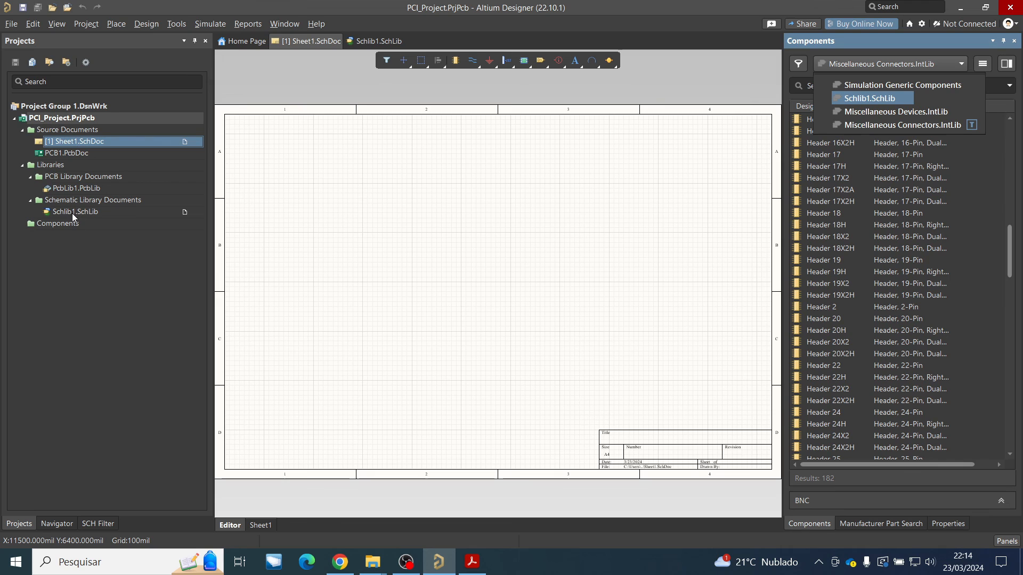
left_click(862, 98)
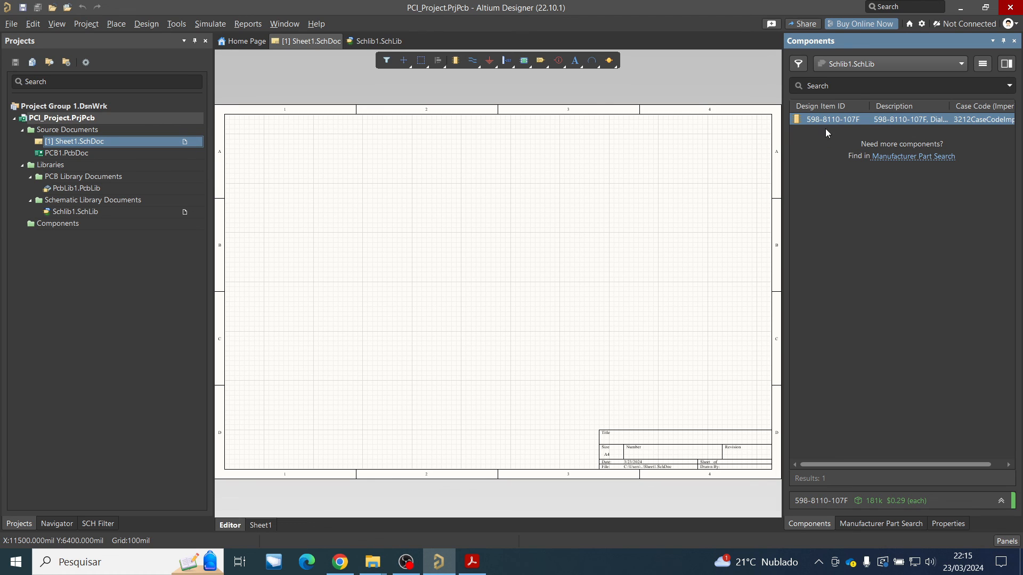
left_click_drag(827, 124, 504, 222)
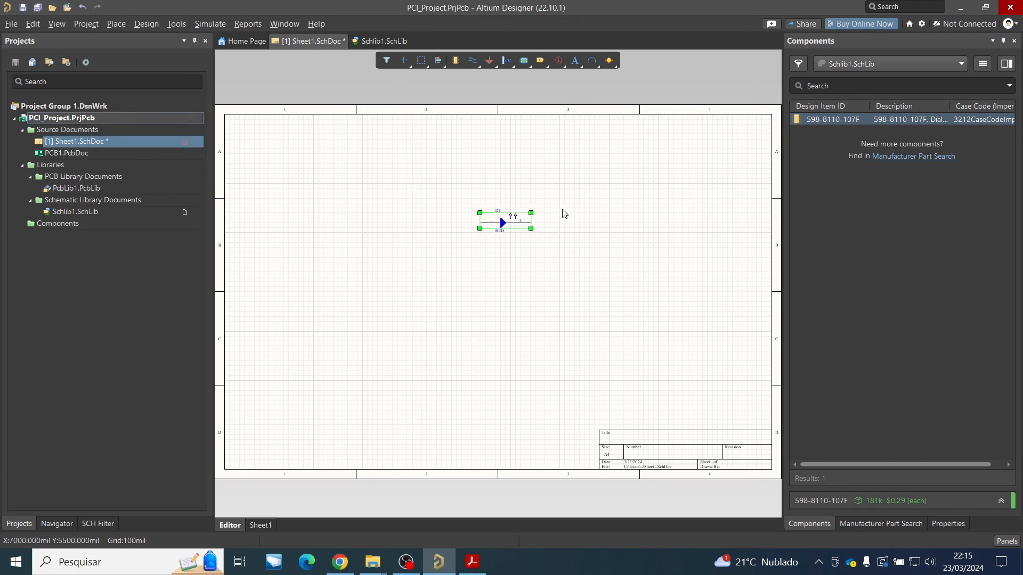
scroll(506, 219, "up", 4, "ctrl")
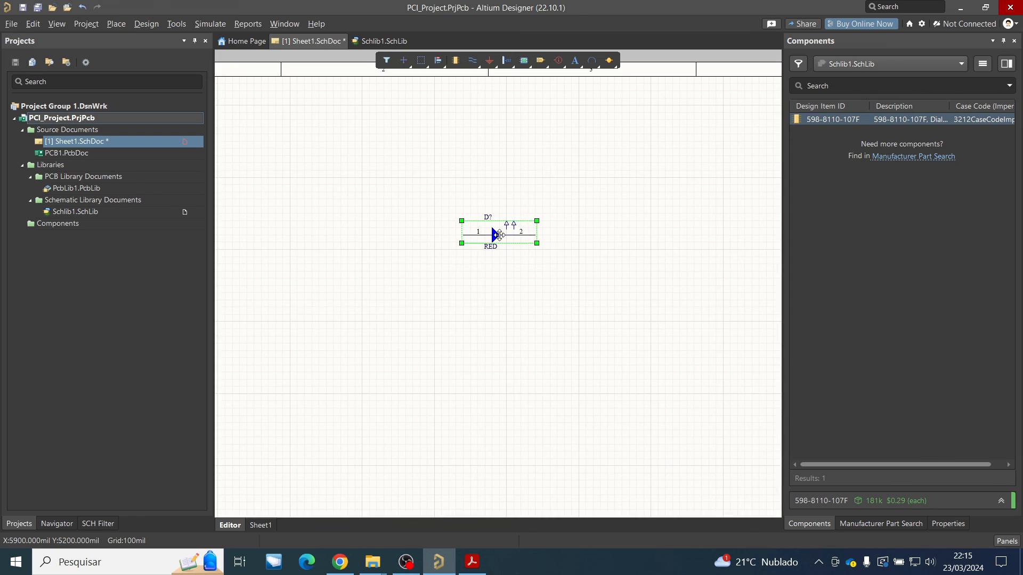
scroll(498, 235, "up", 2, "ctrl")
left_click(532, 130)
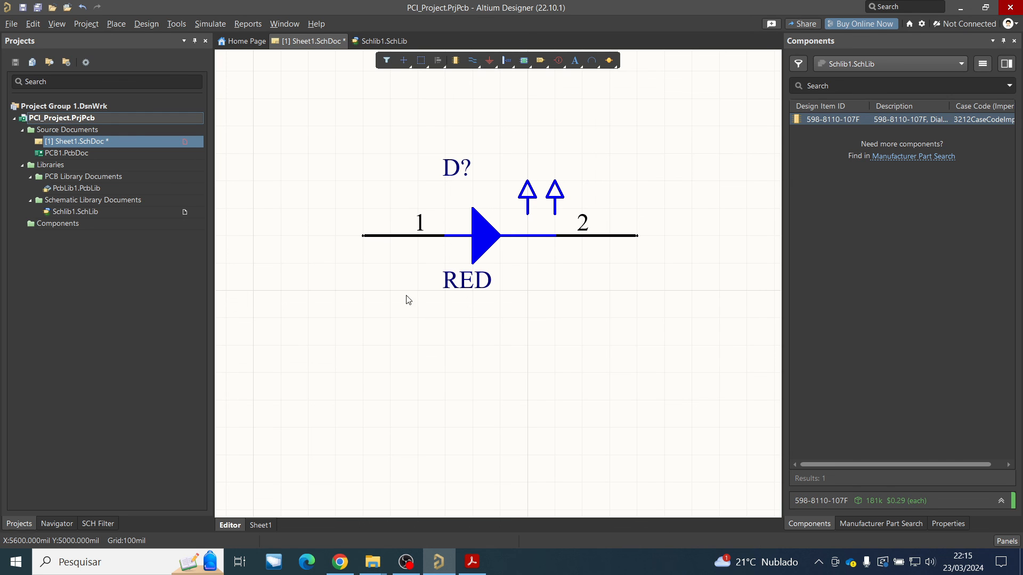
scroll(547, 240, "down", 5, "ctrl")
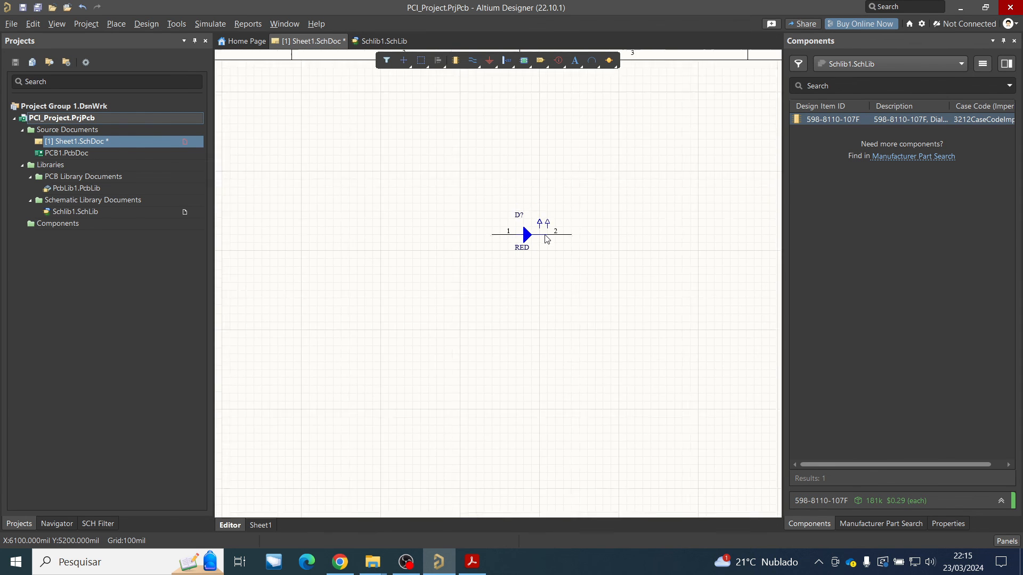
scroll(547, 239, "up", 2, "ctrl")
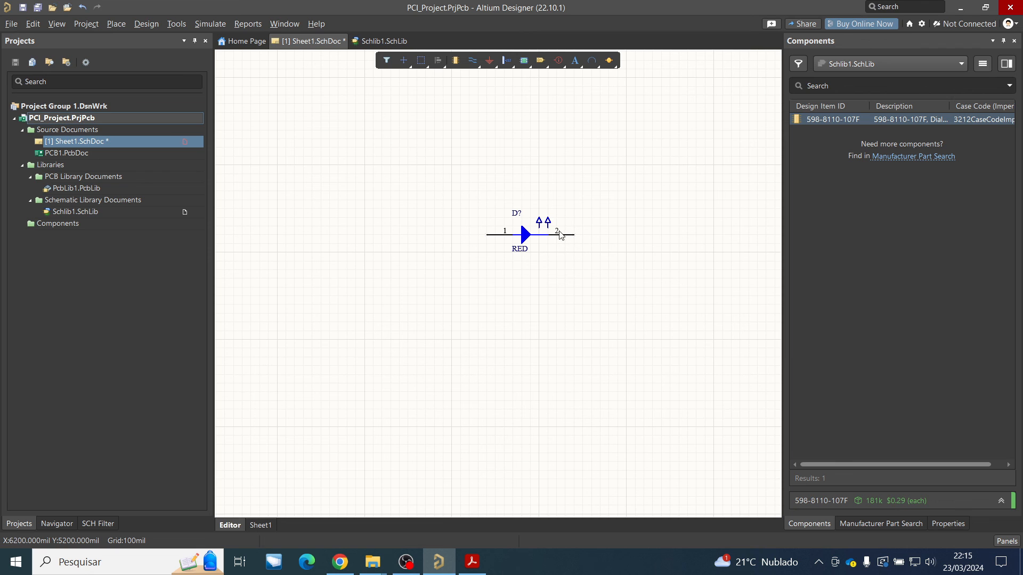
scroll(560, 232, "down", 2, "ctrl")
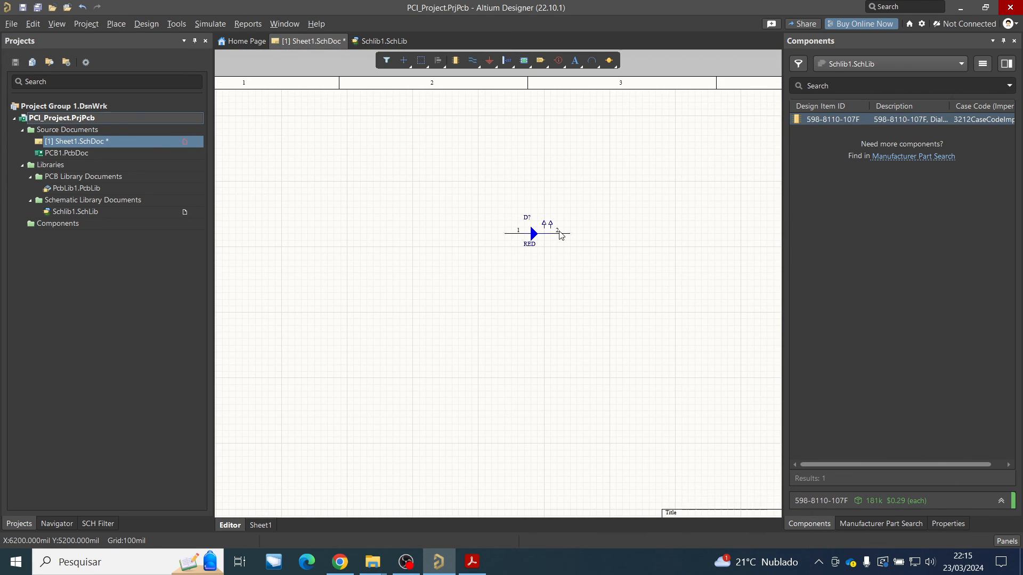
scroll(560, 232, "up", 2, "ctrl")
left_click_drag(450, 169, 634, 364)
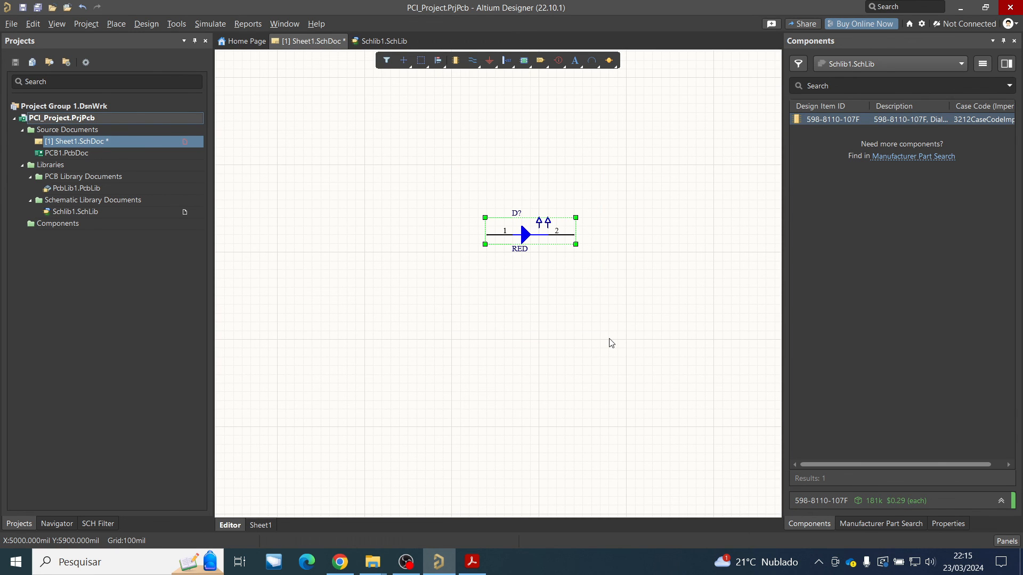
key("Delete")
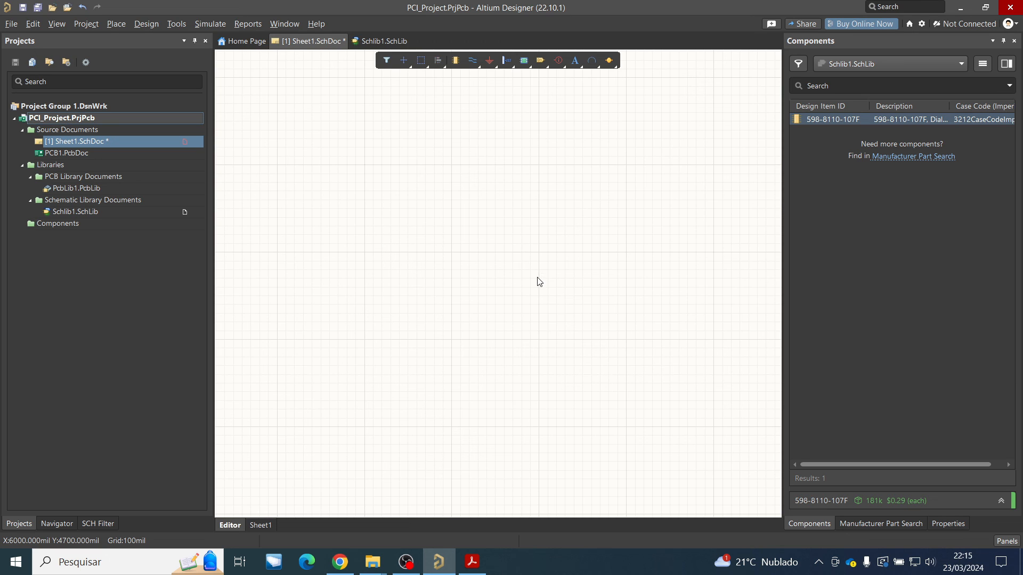